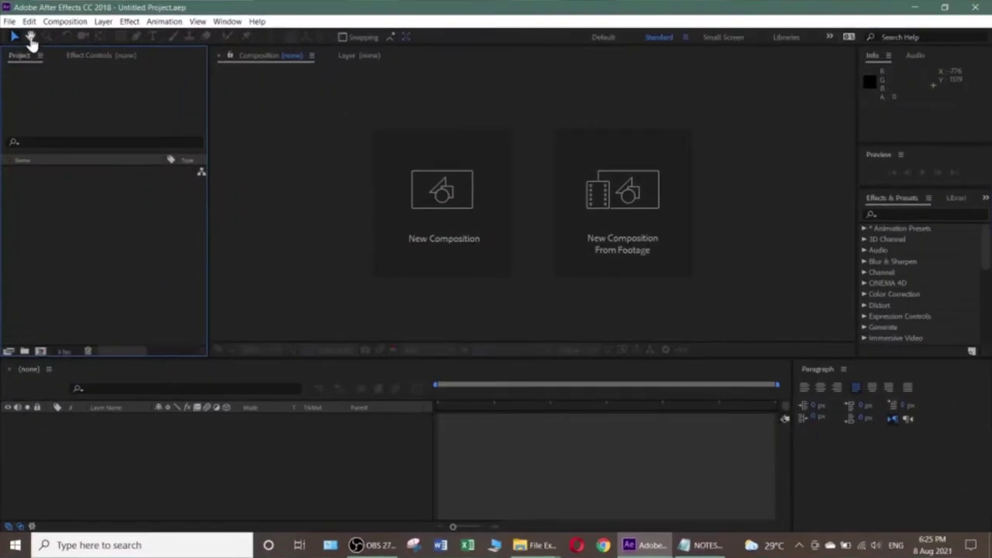
# Open the recent CREATIVE_AGENCY_PROMO_SHORT_CS6 project, accepting conversion and skipping the font warnings
pyautogui.click(8, 17)
pyautogui.moveTo(105, 60)
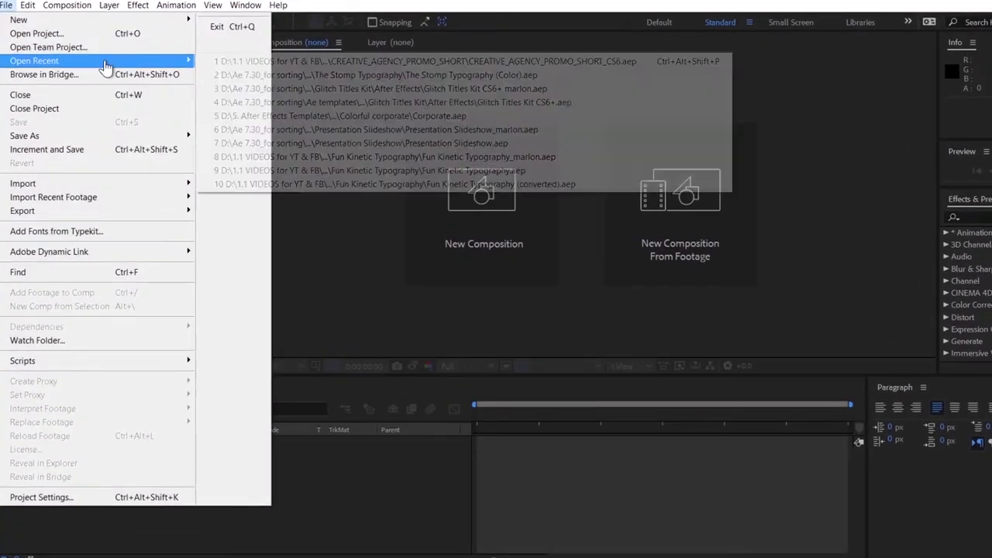
pyautogui.click(432, 62)
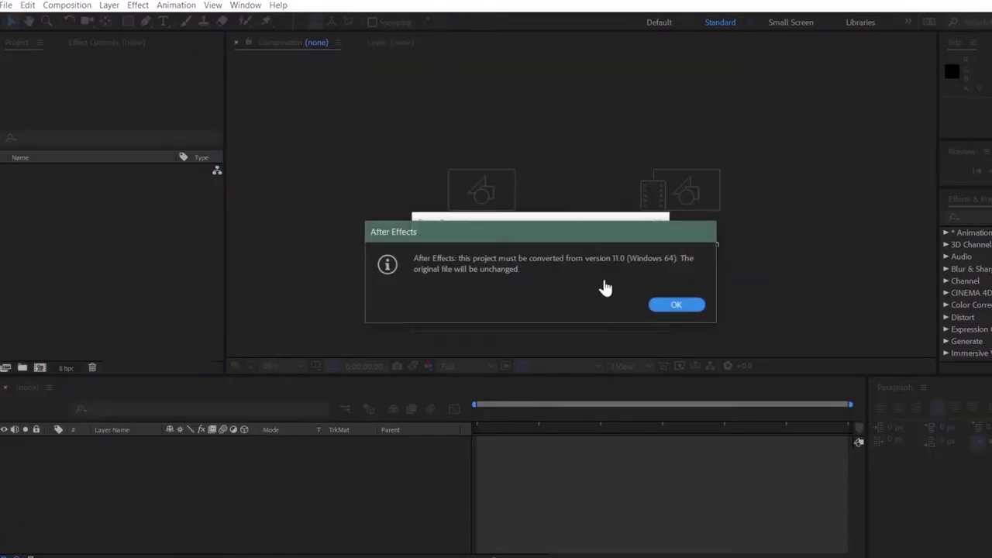
pyautogui.click(663, 308)
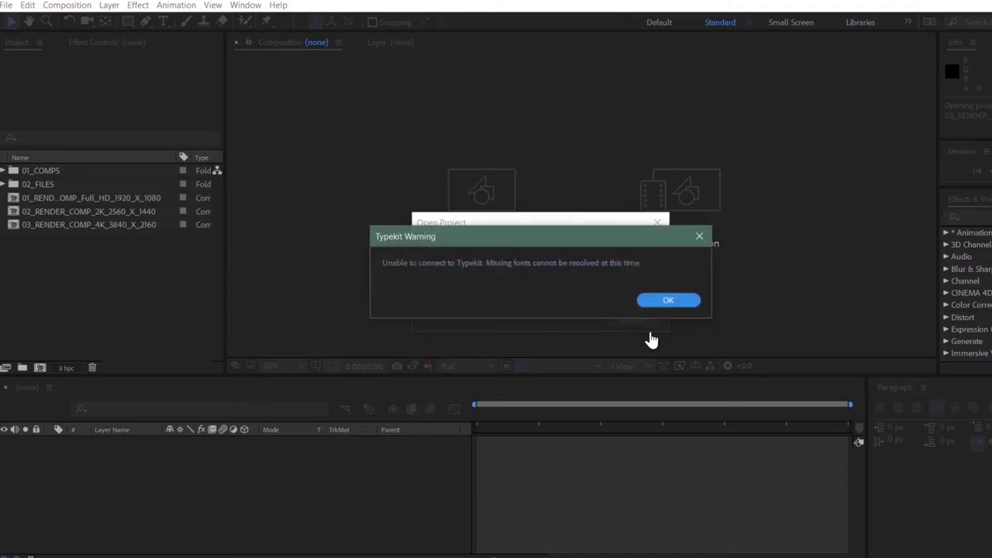
pyautogui.click(673, 302)
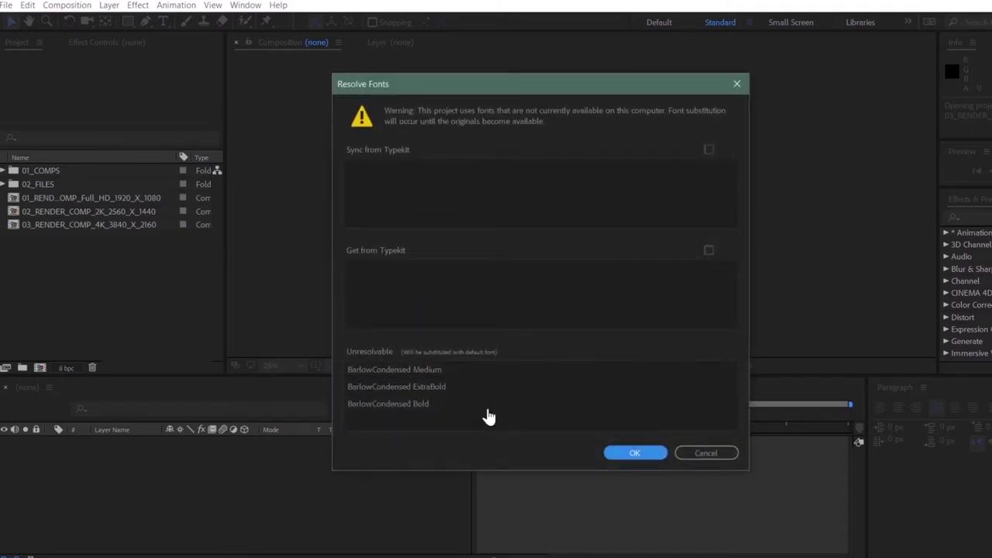
pyautogui.click(714, 455)
# Fit the frame in the viewer and play the promo preview from the start
pyautogui.click(730, 465)
pyautogui.click(291, 365)
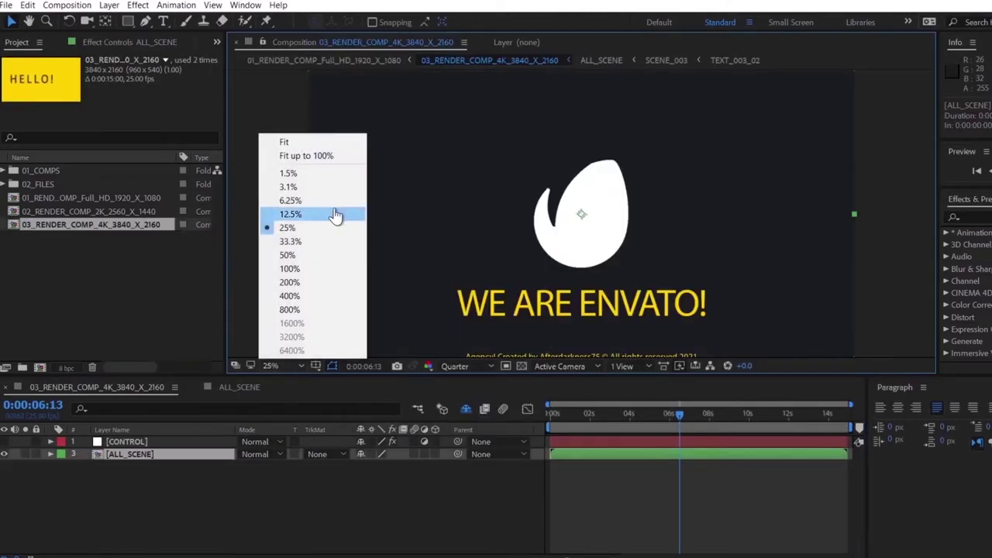
pyautogui.click(282, 140)
pyautogui.click(976, 171)
pyautogui.press('space')
pyautogui.press('space')
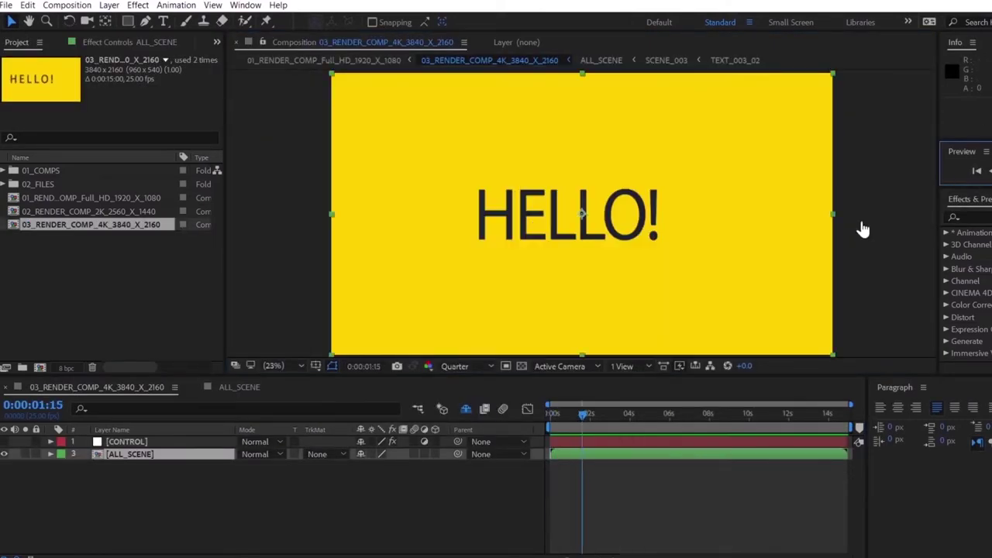
# Expand 02_FILES and inspect the REPLACE_THIS_IMAGE.jpg and change_with_your_logo.png placeholders
pyautogui.click(3, 184)
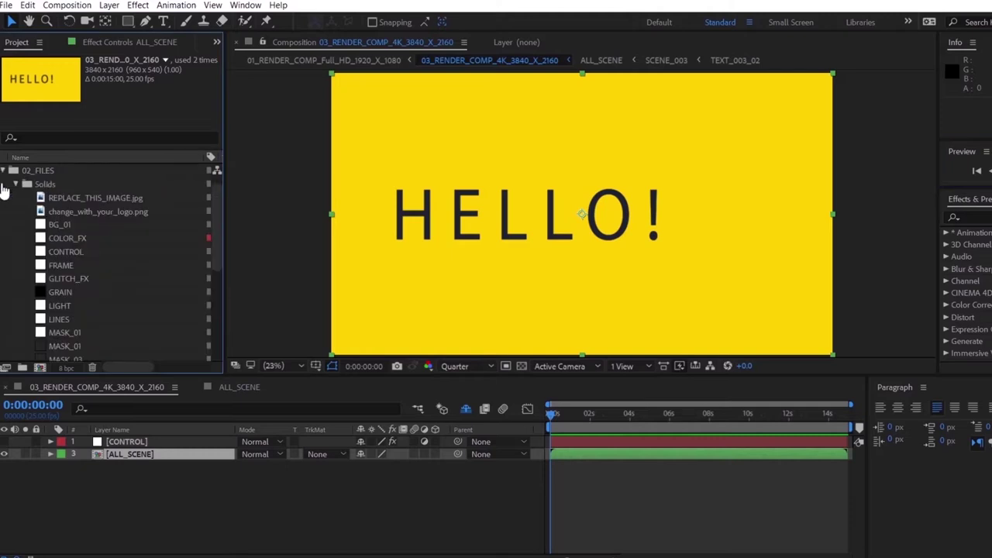
pyautogui.click(128, 199)
pyautogui.click(126, 212)
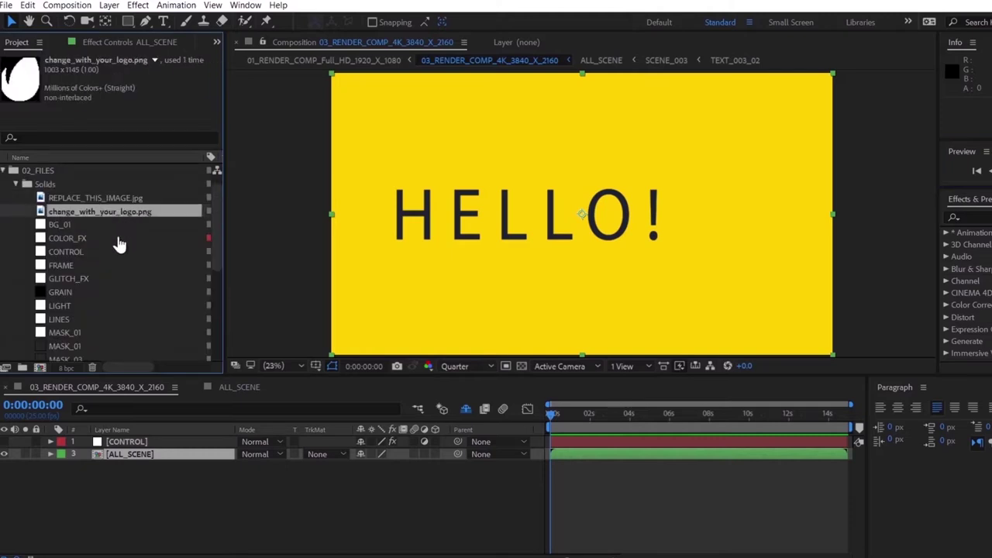
pyautogui.scroll(-2, 127, 257)
pyautogui.scroll(-2, 128, 257)
pyautogui.scroll(-3, 128, 263)
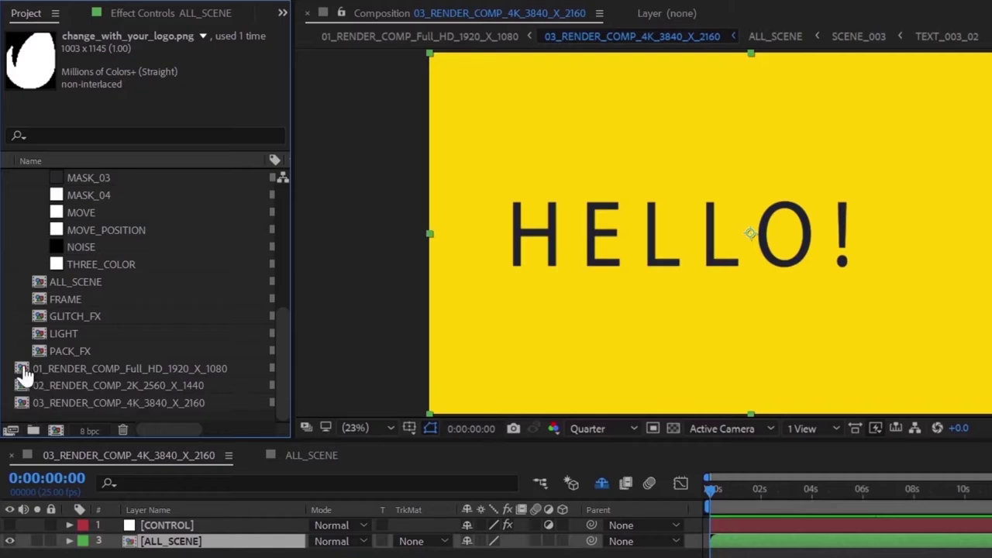
# Open 01_RENDER_COMP_Full_HD, close extra timelines, drill into nested comps, and scrub to 1:19
pyautogui.doubleClick(26, 370)
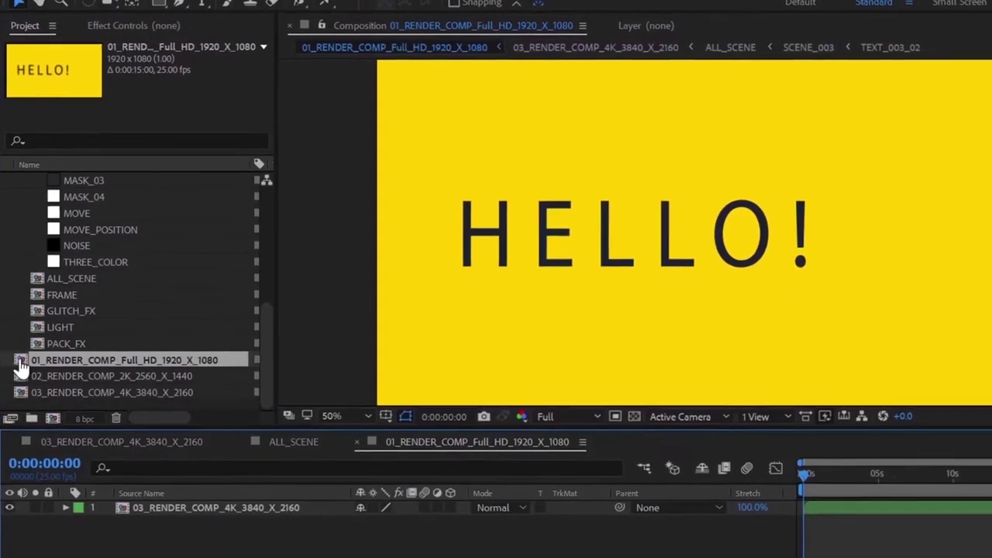
pyautogui.click(231, 432)
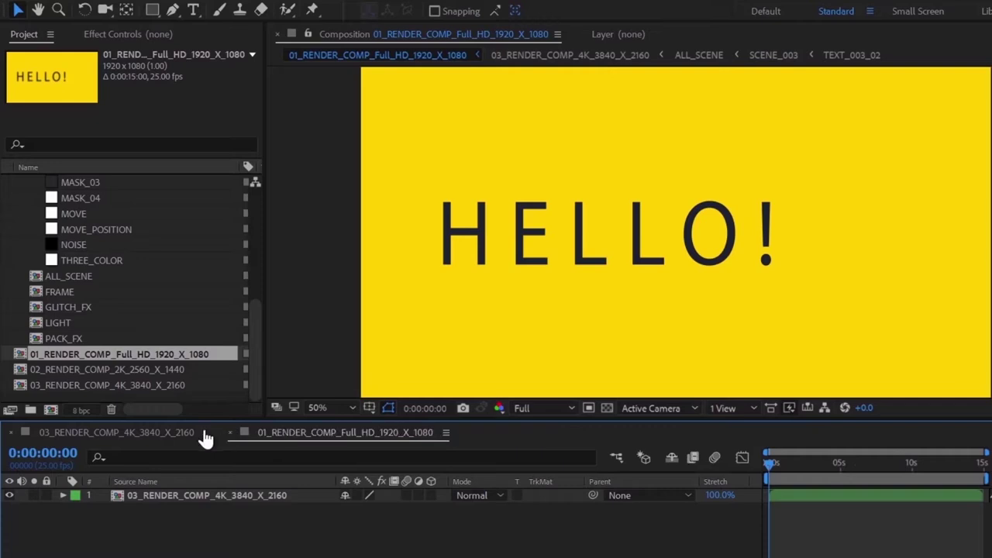
pyautogui.click(10, 432)
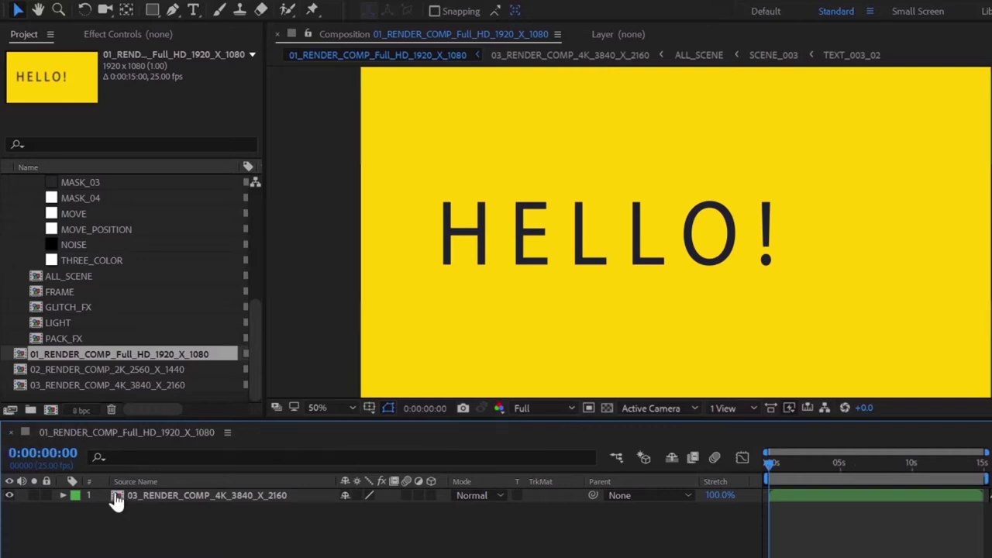
pyautogui.doubleClick(116, 497)
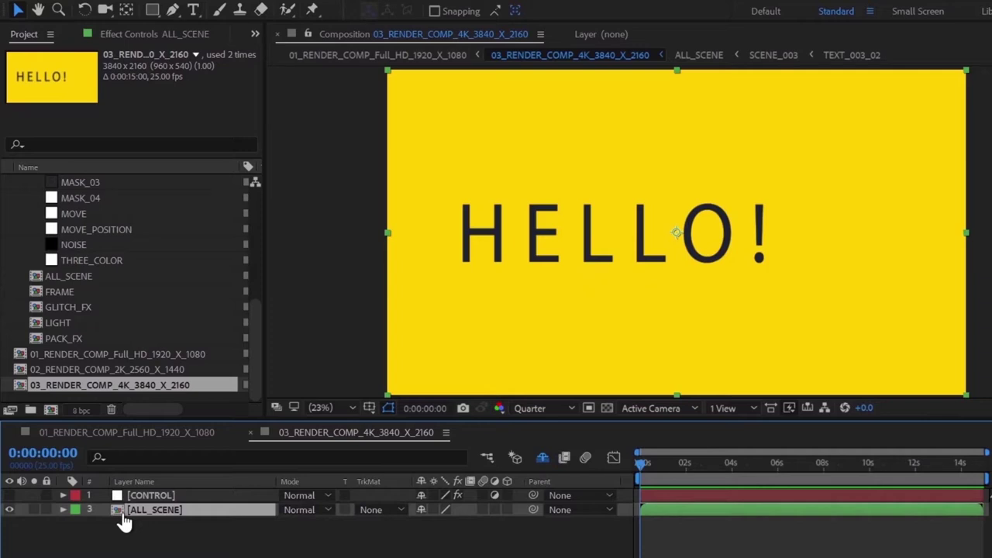
pyautogui.doubleClick(116, 510)
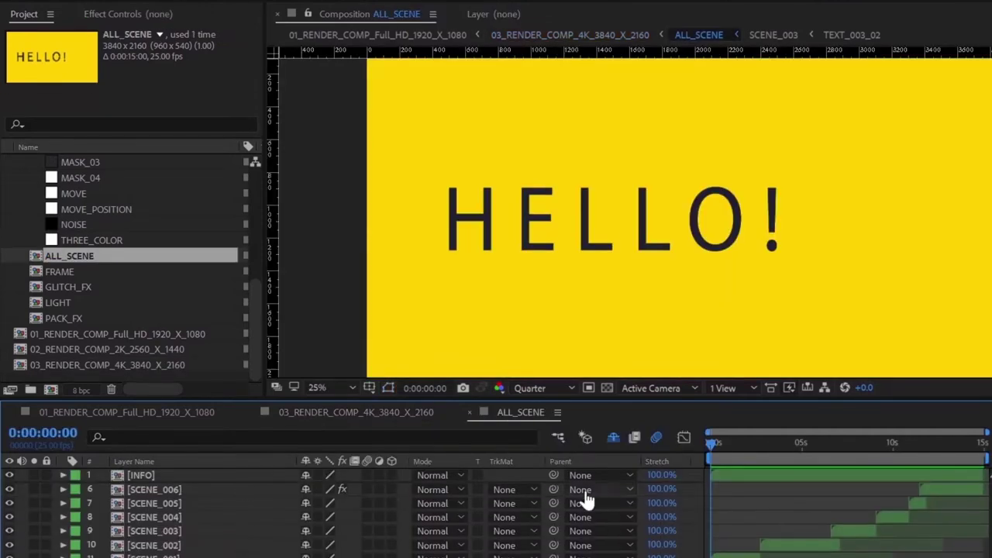
pyautogui.moveTo(710, 398); pyautogui.dragTo(742, 403)
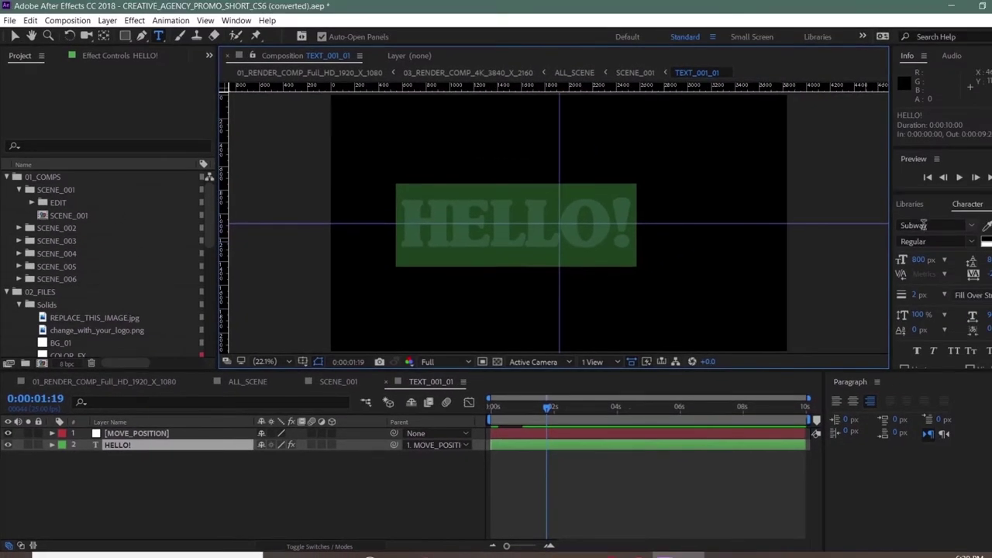
# Set HELLO! in the Yonky font and preview the result in ALL_SCENE
pyautogui.click(922, 224)
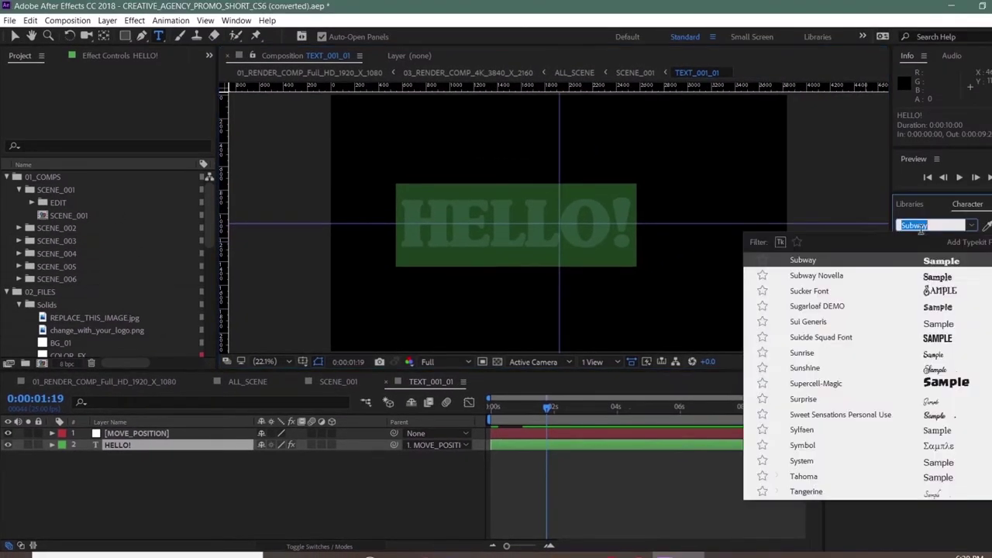
pyautogui.write('Vonk')
pyautogui.click(798, 264)
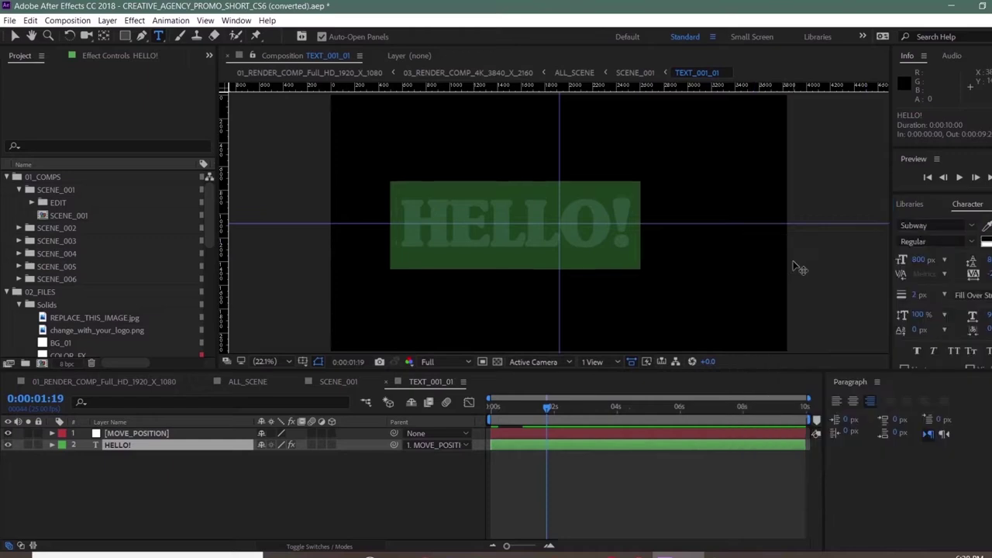
pyautogui.click(249, 381)
pyautogui.click(959, 178)
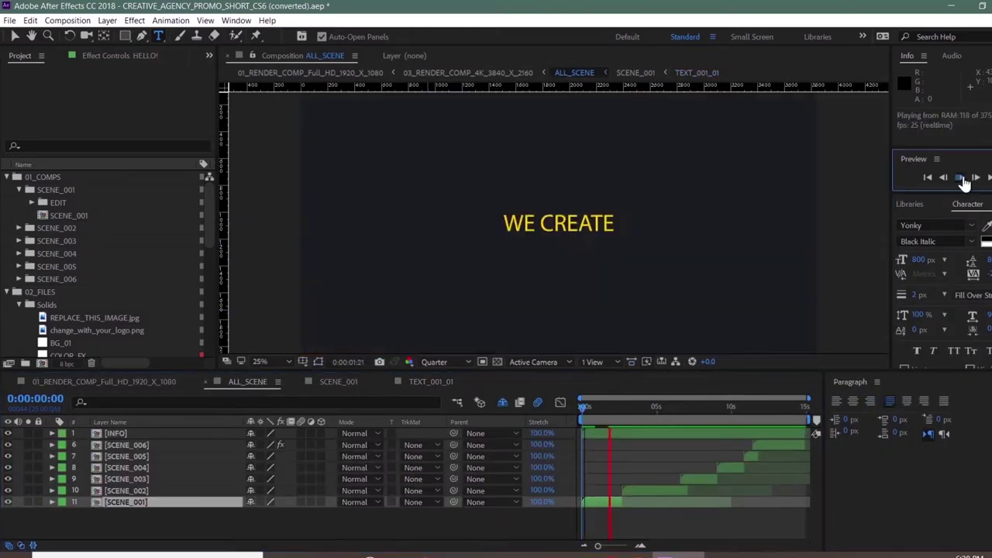
pyautogui.click(338, 382)
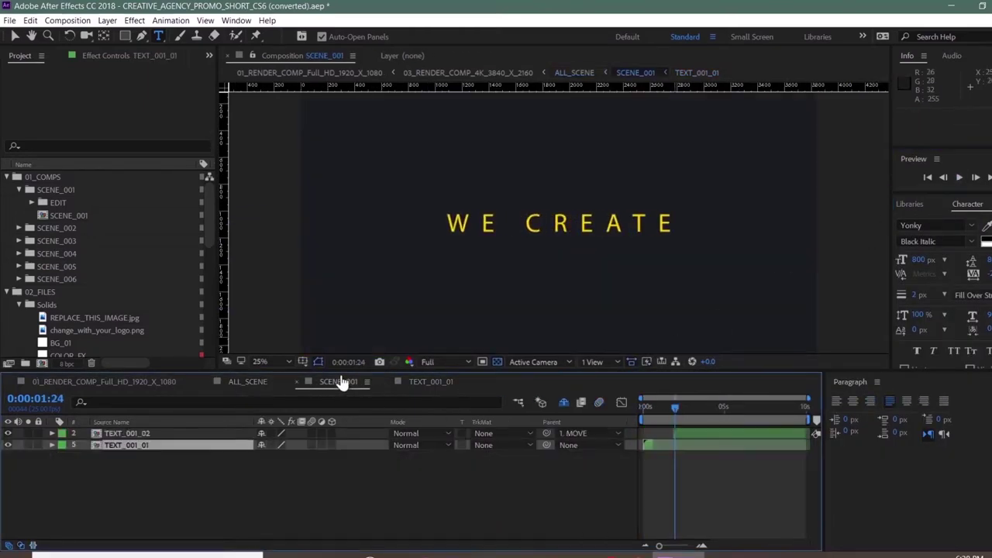
# In TEXT_001_02, replace WE CREATE with 'how are you doing?' in Anton at 1069 px
pyautogui.click(97, 448)
pyautogui.doubleClick(97, 434)
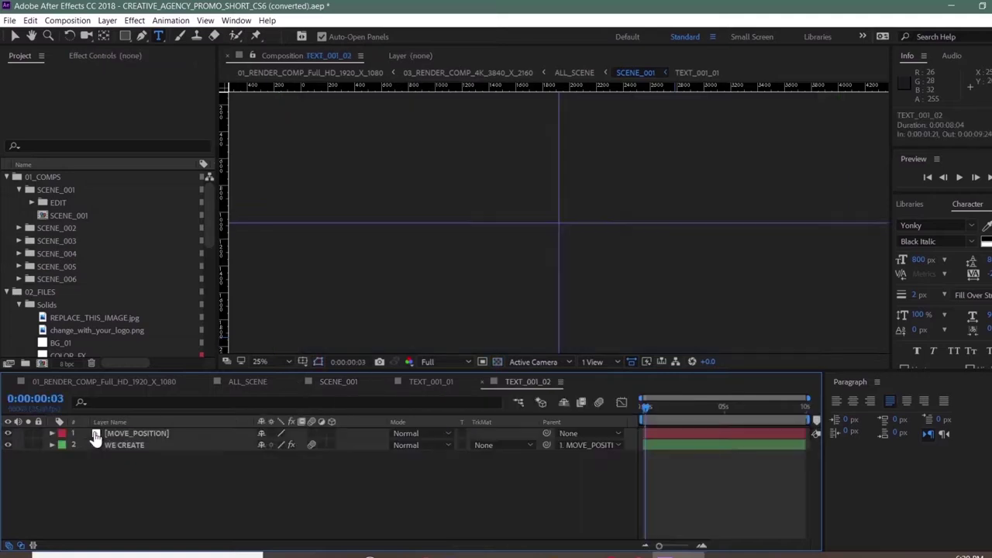
pyautogui.click(143, 446)
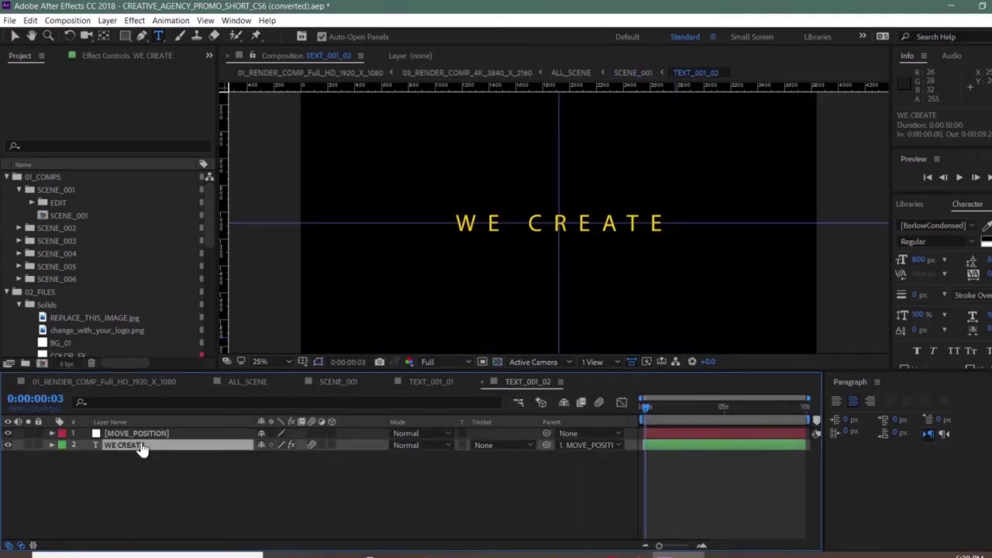
pyautogui.doubleClick(143, 446)
pyautogui.click(933, 226)
pyautogui.write('a')
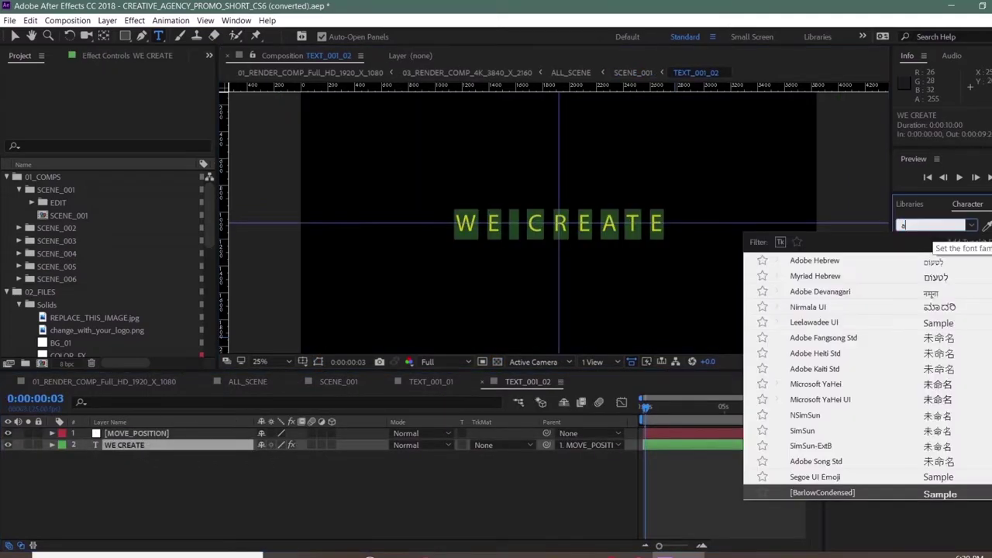
pyautogui.write('nto')
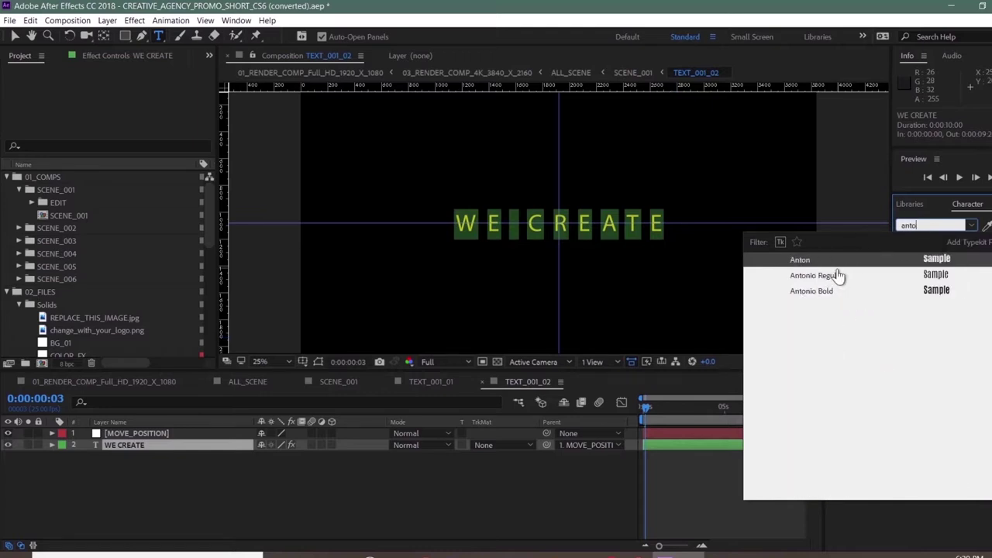
pyautogui.click(827, 261)
pyautogui.write('how')
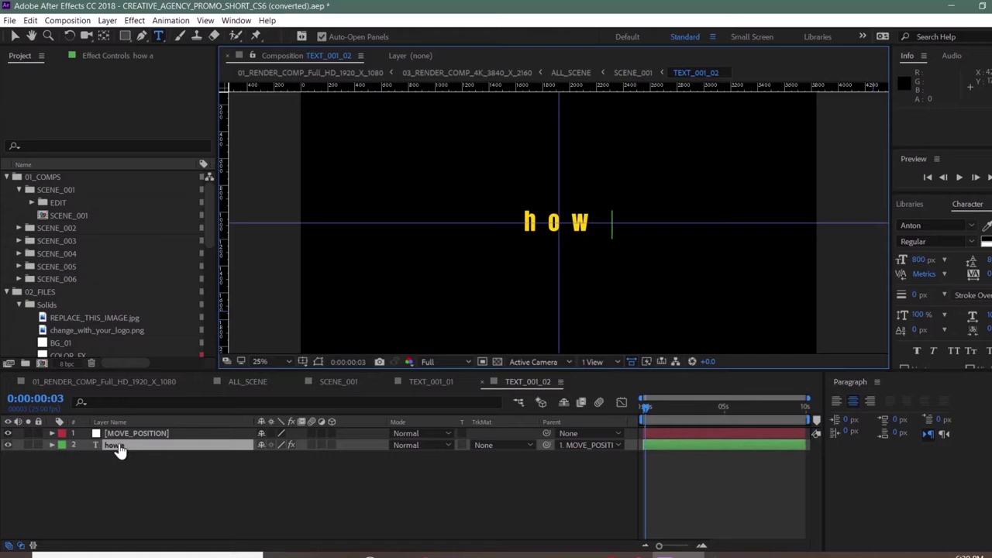
pyautogui.write(' are you')
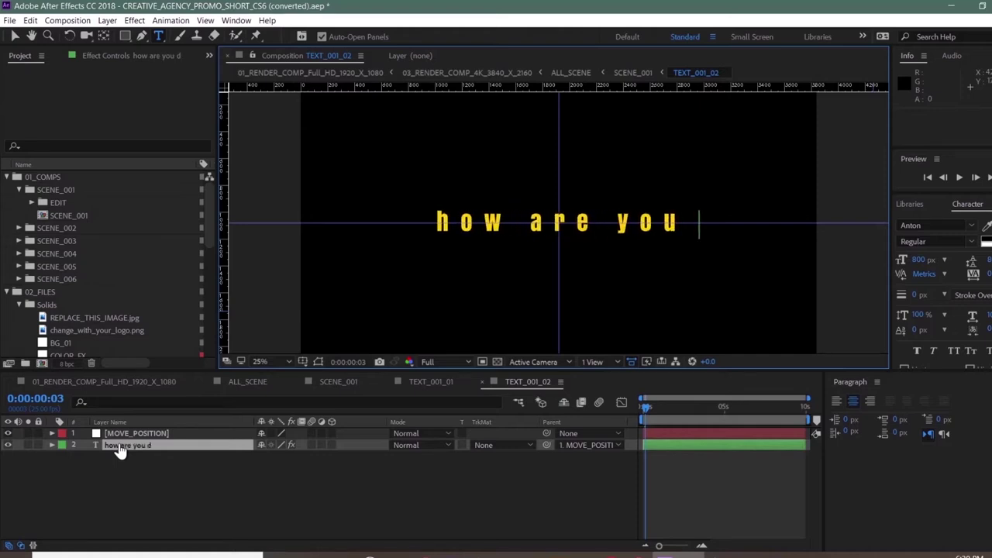
pyautogui.write(' doing?')
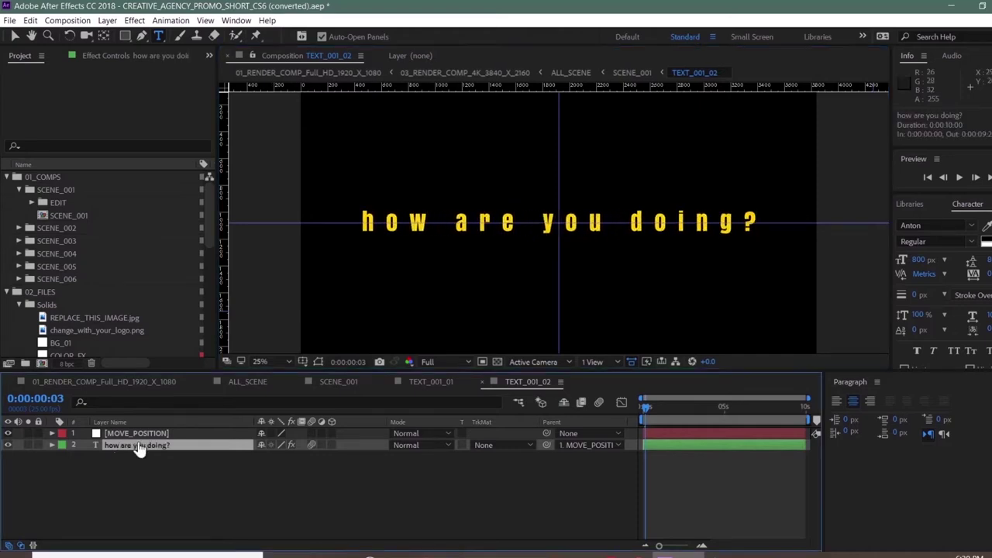
pyautogui.moveTo(918, 260)
pyautogui.mouseDown()
pyautogui.moveTo(939, 260)
pyautogui.moveTo(919, 292)
pyautogui.moveTo(831, 314)
pyautogui.moveTo(980, 277)
pyautogui.mouseUp()
pyautogui.moveTo(927, 259)
pyautogui.mouseDown()
pyautogui.moveTo(985, 259)
pyautogui.moveTo(988, 273)
pyautogui.mouseUp()
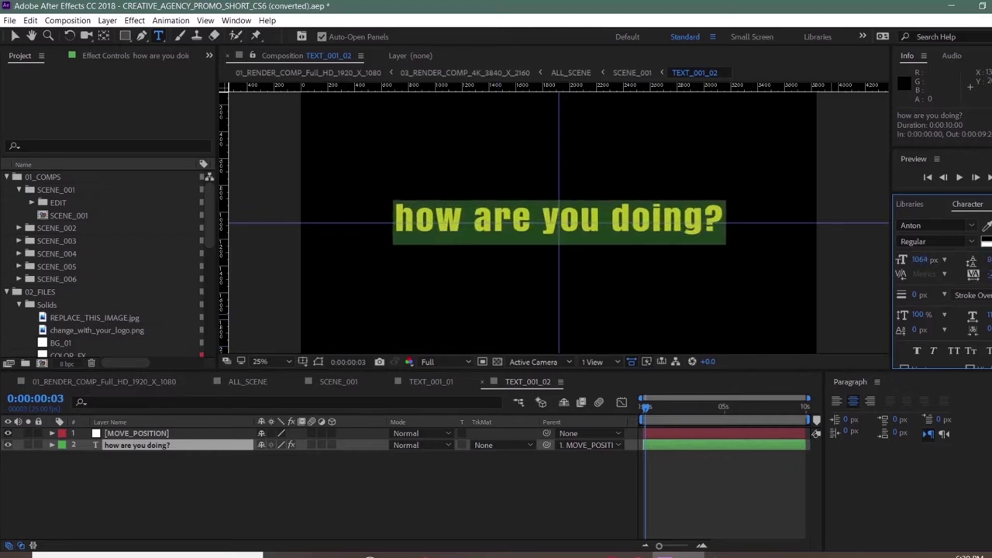
# Drill from ALL_SCENE through SCENE_002 and SCENE_002_COMP_01, fitting the viewer, into TEXT_002_01
pyautogui.click(247, 381)
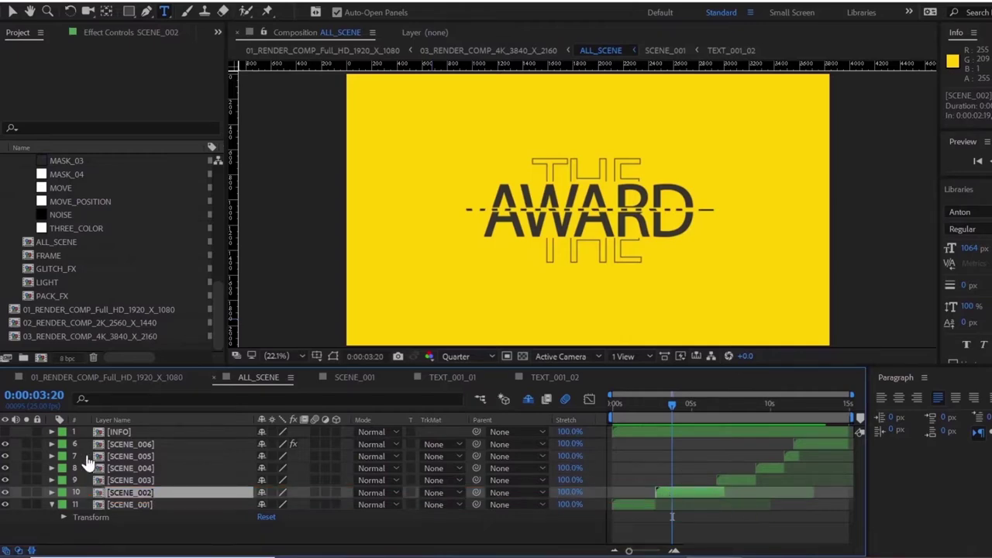
pyautogui.doubleClick(97, 497)
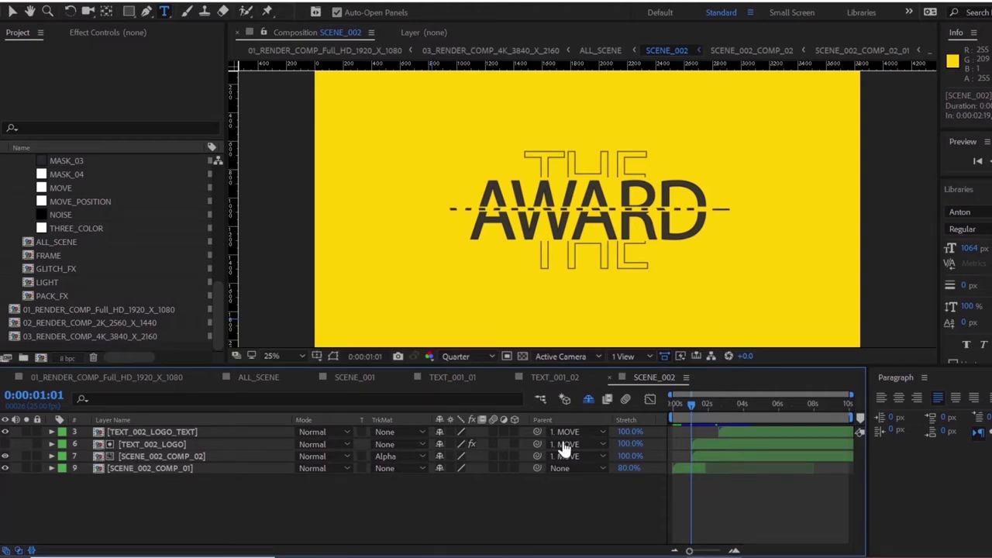
pyautogui.moveTo(694, 406); pyautogui.dragTo(674, 404)
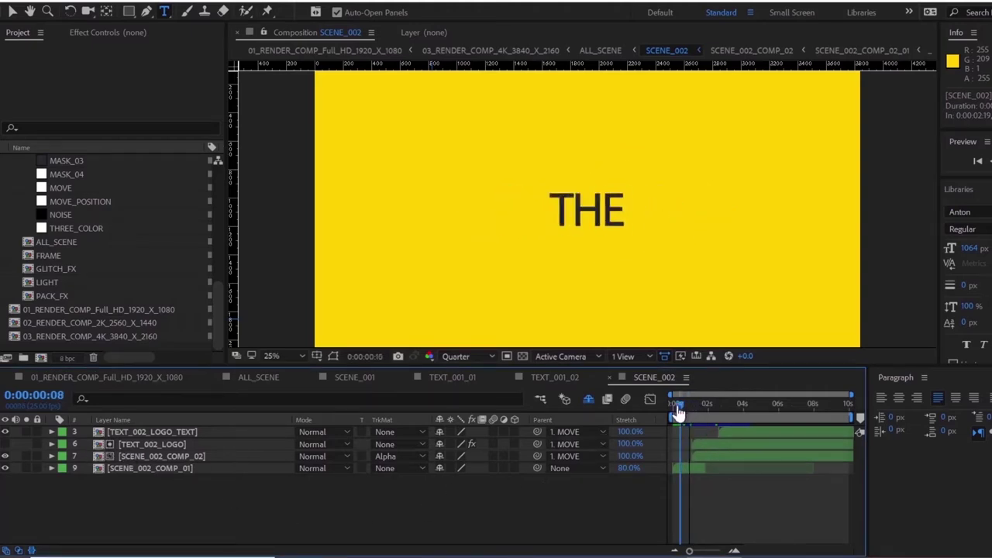
pyautogui.moveTo(674, 469); pyautogui.dragTo(679, 476)
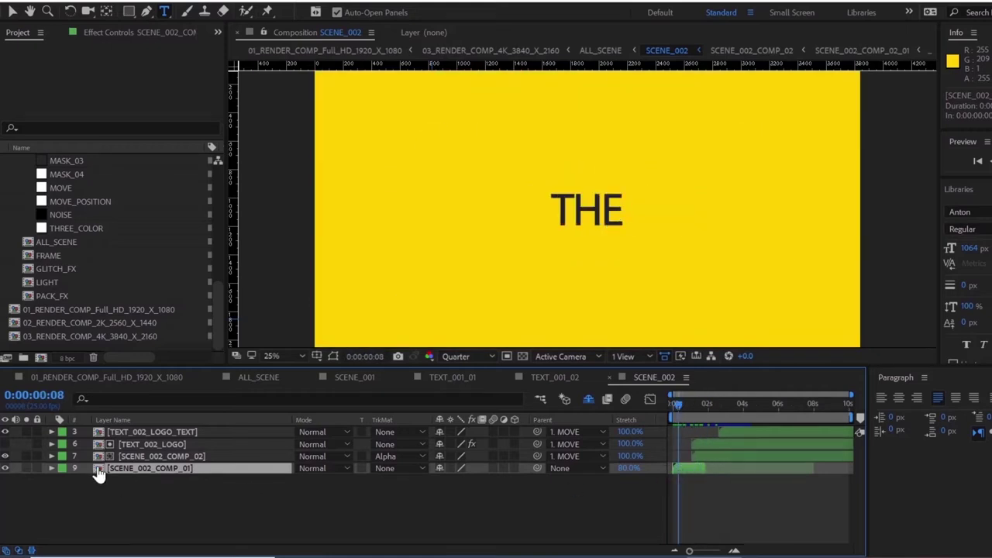
pyautogui.doubleClick(99, 471)
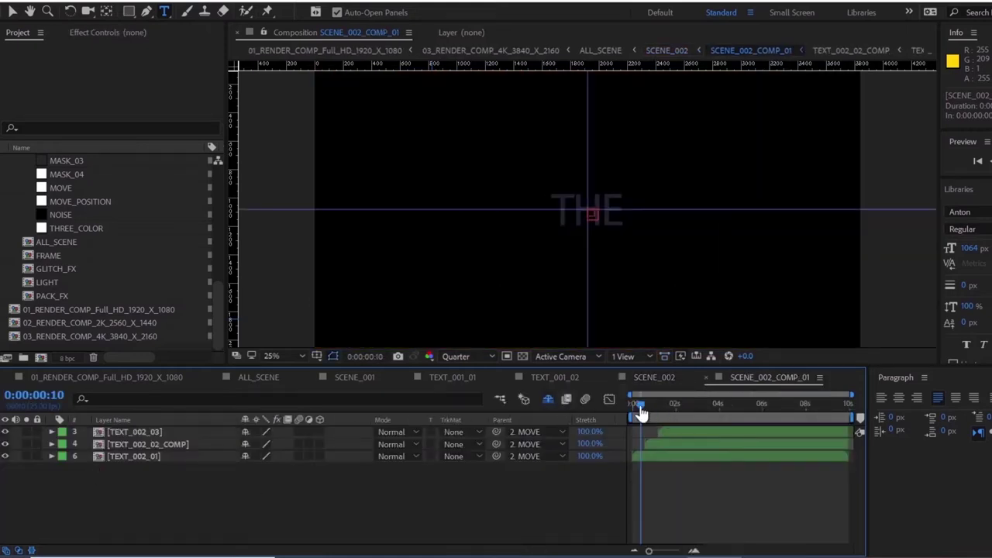
pyautogui.click(272, 358)
pyautogui.click(326, 150)
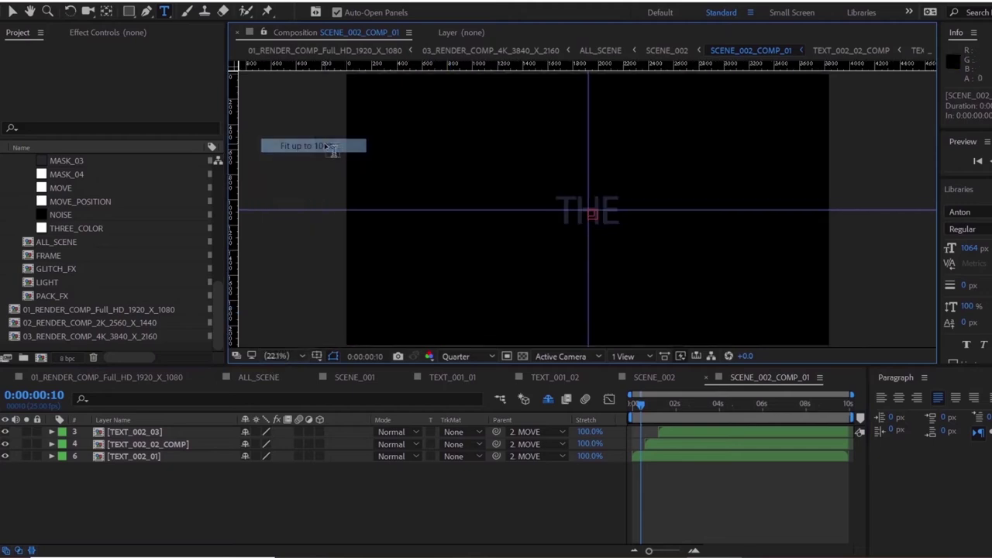
pyautogui.doubleClick(99, 457)
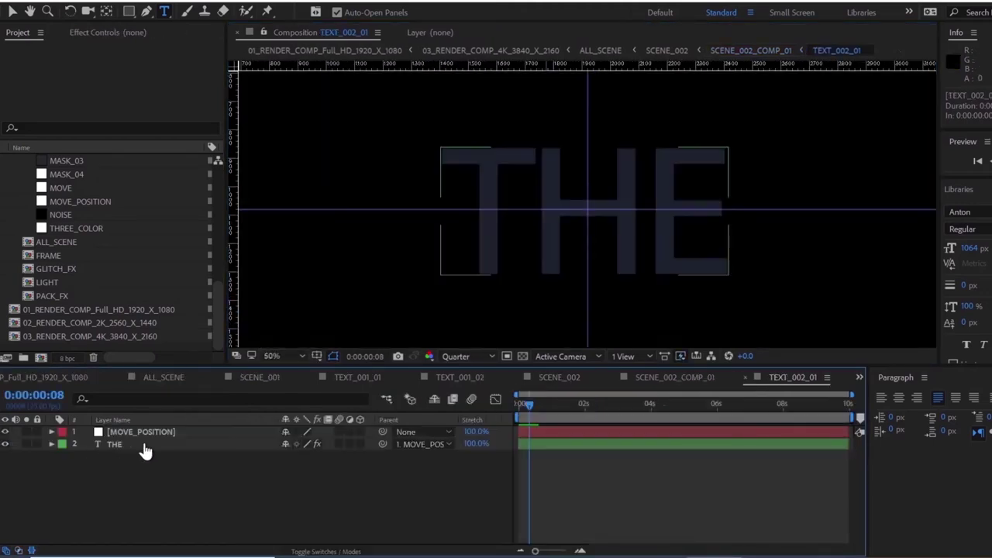
# Retype THE as WELCOME and scale the layer to 84%
pyautogui.click(144, 447)
pyautogui.press('capslock')
pyautogui.write('W')
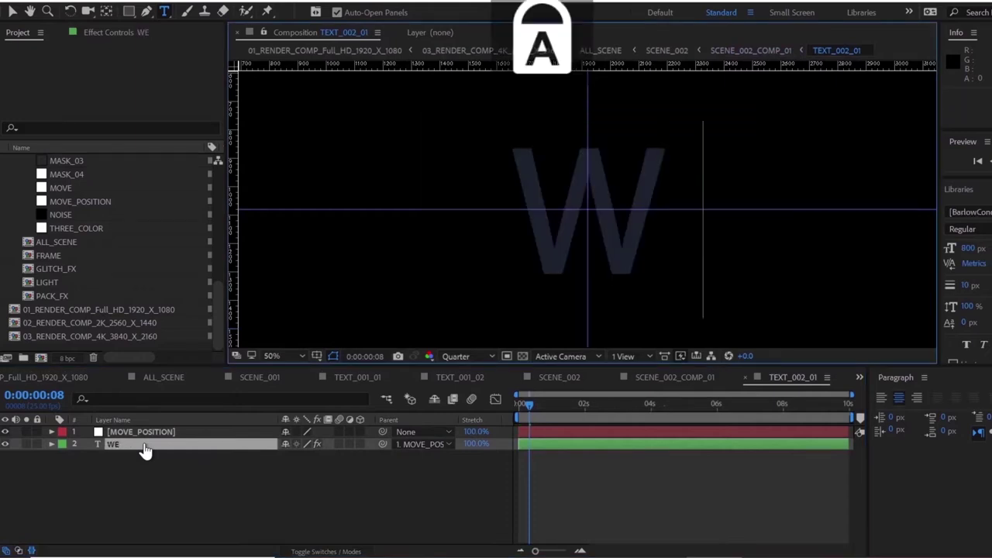
pyautogui.write('ELCOME')
pyautogui.press('capslock')
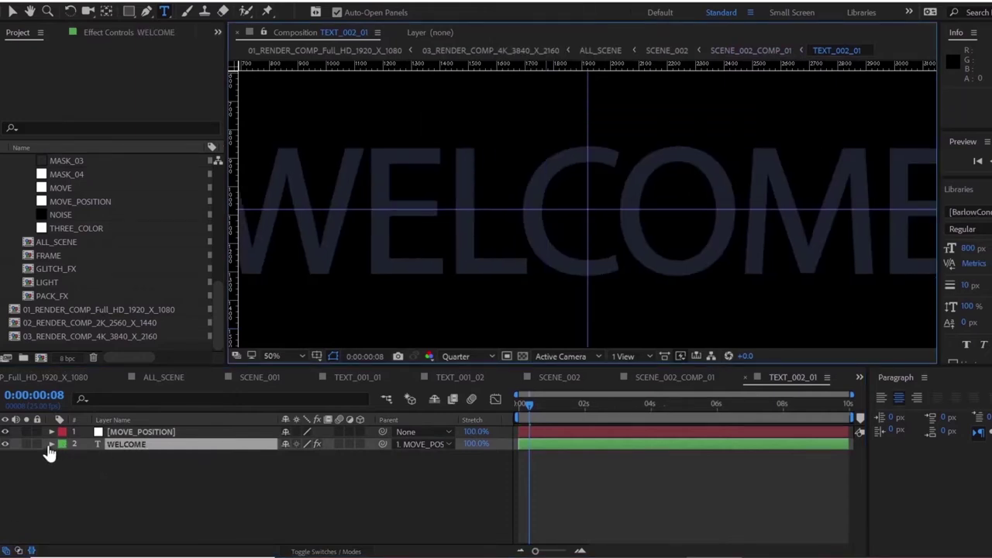
pyautogui.click(51, 444)
pyautogui.click(65, 478)
pyautogui.moveTo(317, 513); pyautogui.dragTo(240, 460)
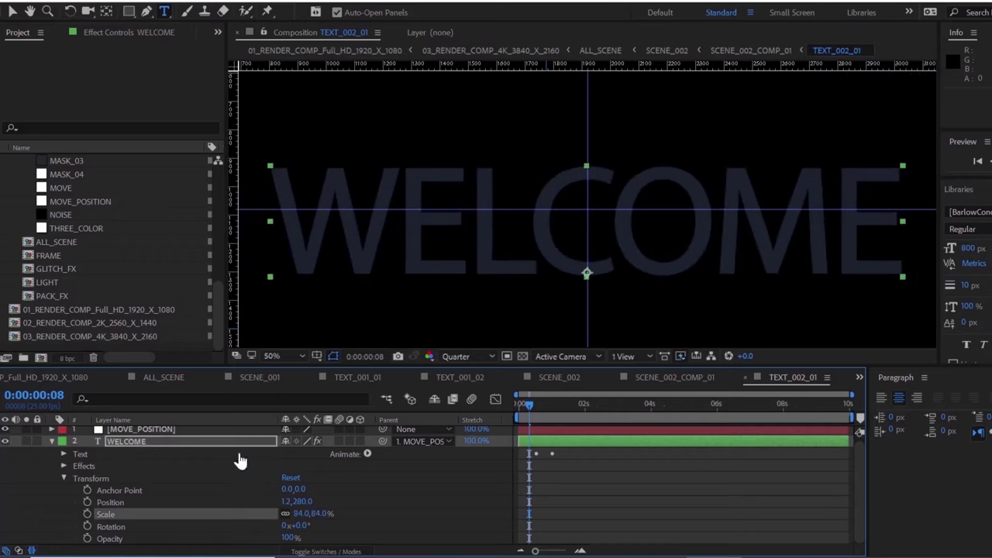
# Fit the viewer and set WELCOME in the Carter One font
pyautogui.click(271, 356)
pyautogui.click(314, 146)
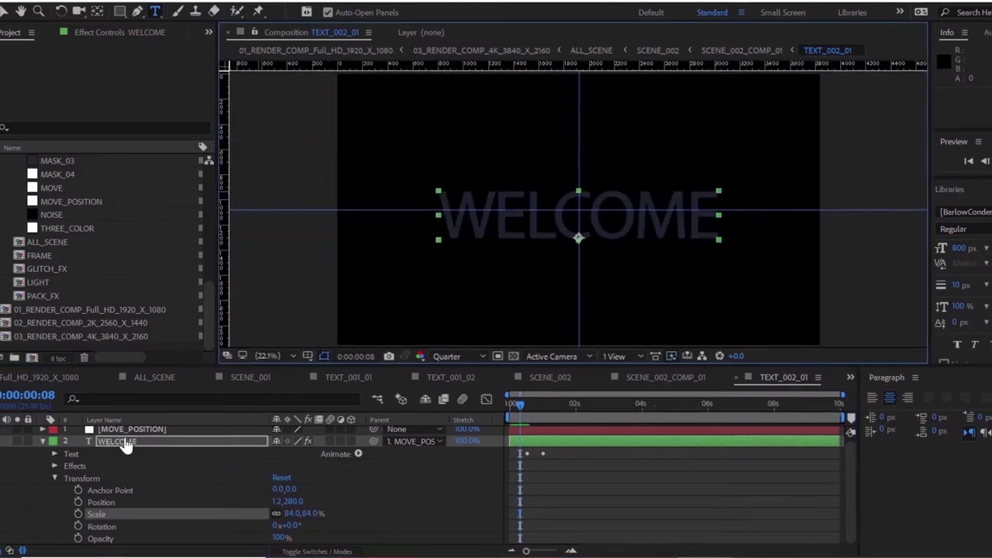
pyautogui.click(947, 212)
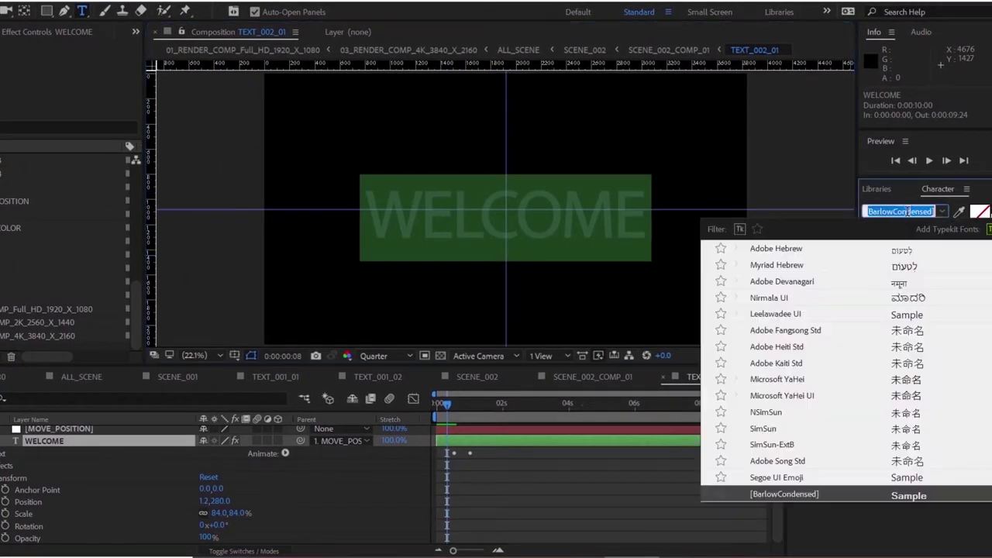
pyautogui.write('cart')
pyautogui.click(786, 253)
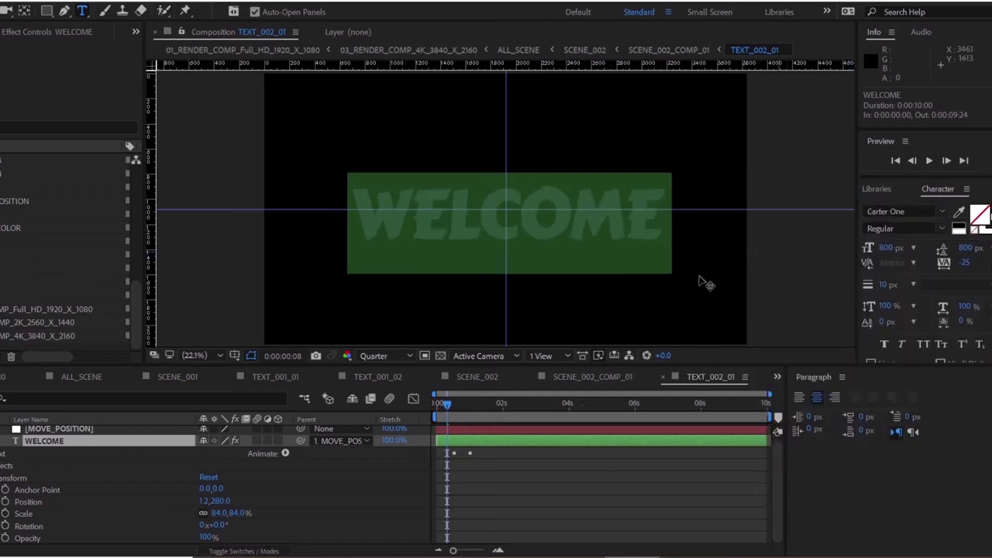
# Return to SCENE_002_COMP_01 and open the TEXT_002_02_COMP precomp
pyautogui.click(577, 377)
pyautogui.click(587, 448)
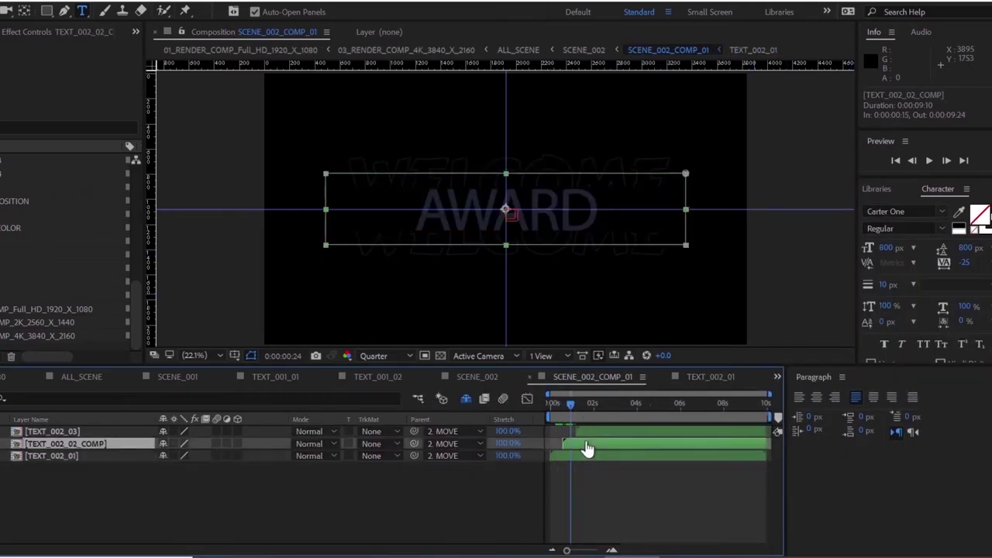
pyautogui.doubleClick(13, 446)
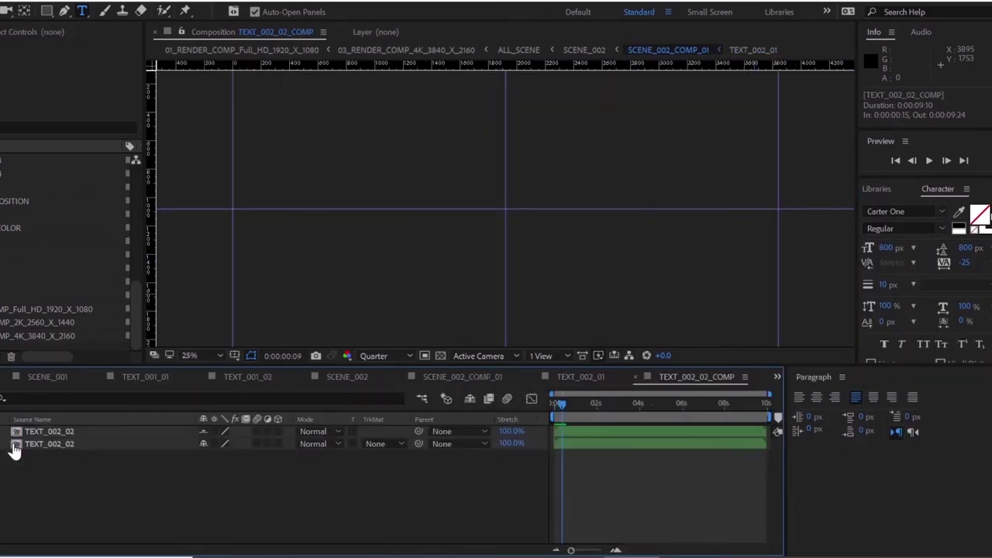
pyautogui.click(15, 446)
# Open the TEXT_002_02 precomp and retype AWARD as TO
pyautogui.doubleClick(15, 446)
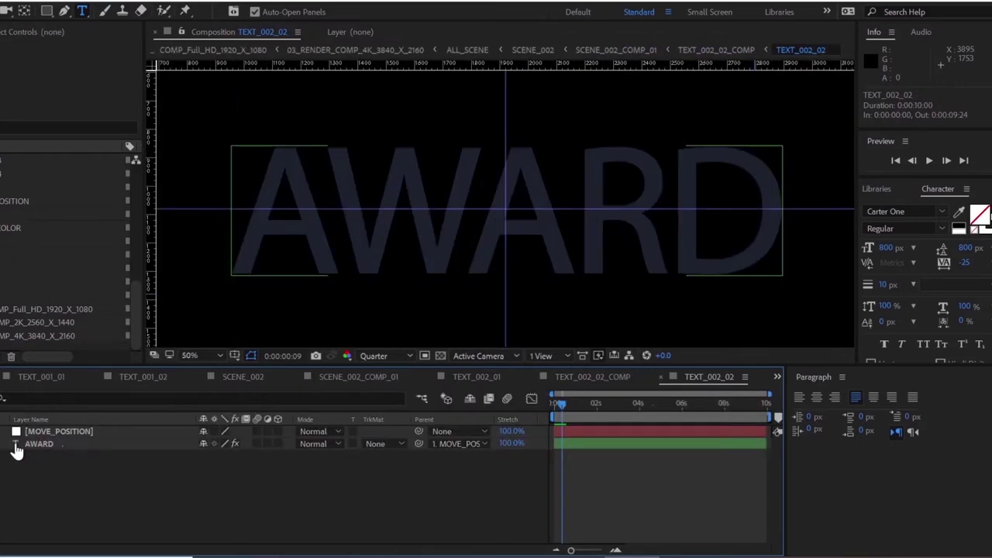
pyautogui.doubleClick(51, 448)
pyautogui.write('T')
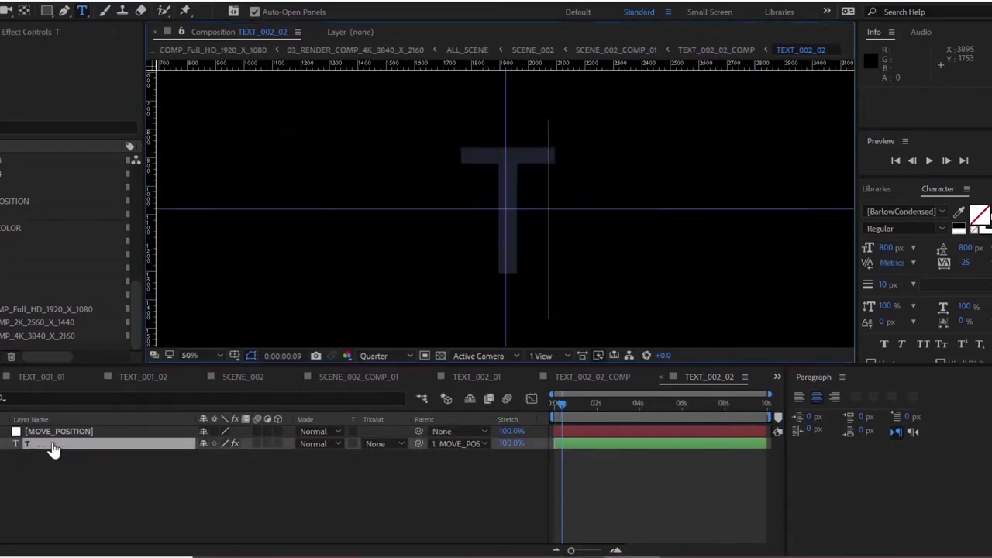
pyautogui.write('O')
pyautogui.click(43, 448)
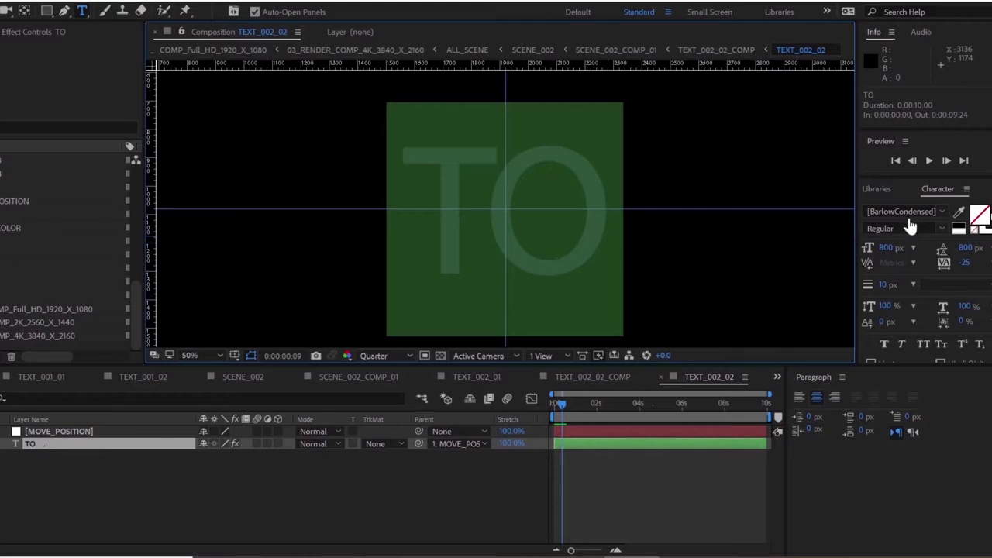
# Set TO in Carter One, fit the viewer, and go back to SCENE_002_COMP_01
pyautogui.click(908, 220)
pyautogui.scroll(-5, 810, 281)
pyautogui.scroll(-10, 810, 281)
pyautogui.press('Escape')
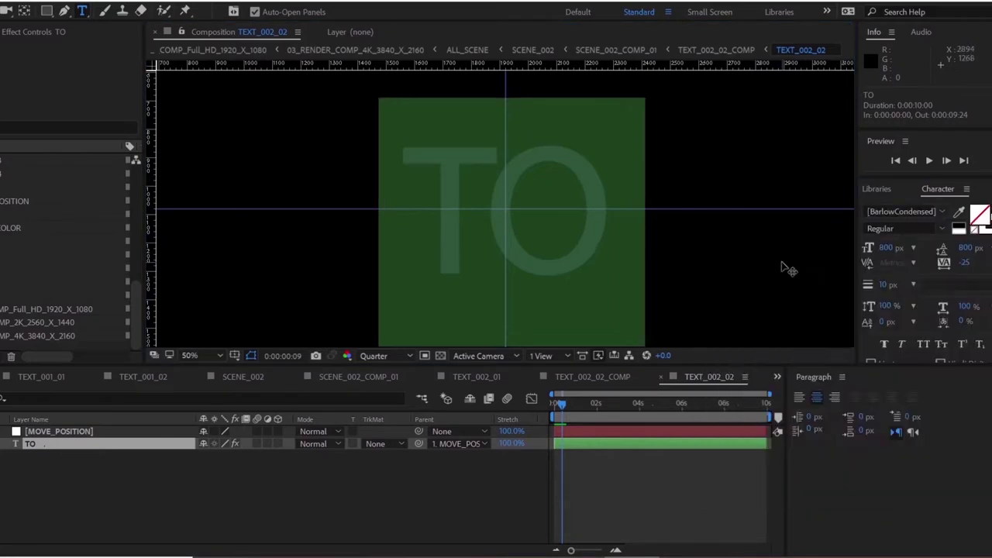
pyautogui.click(200, 355)
pyautogui.click(242, 153)
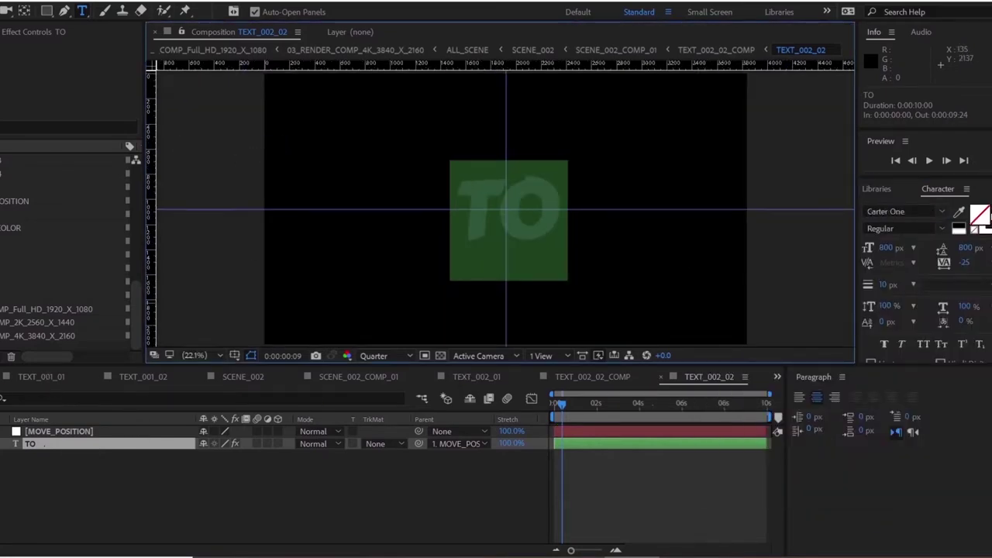
pyautogui.click(354, 376)
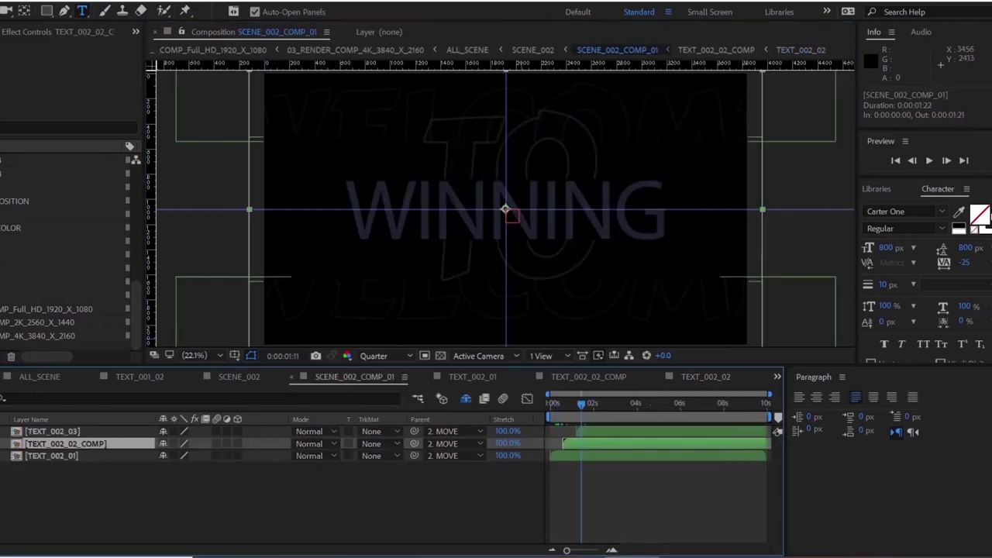
# Open the TEXT_002_03 precomp and replace WINNING with MY CHANNEL
pyautogui.click(52, 432)
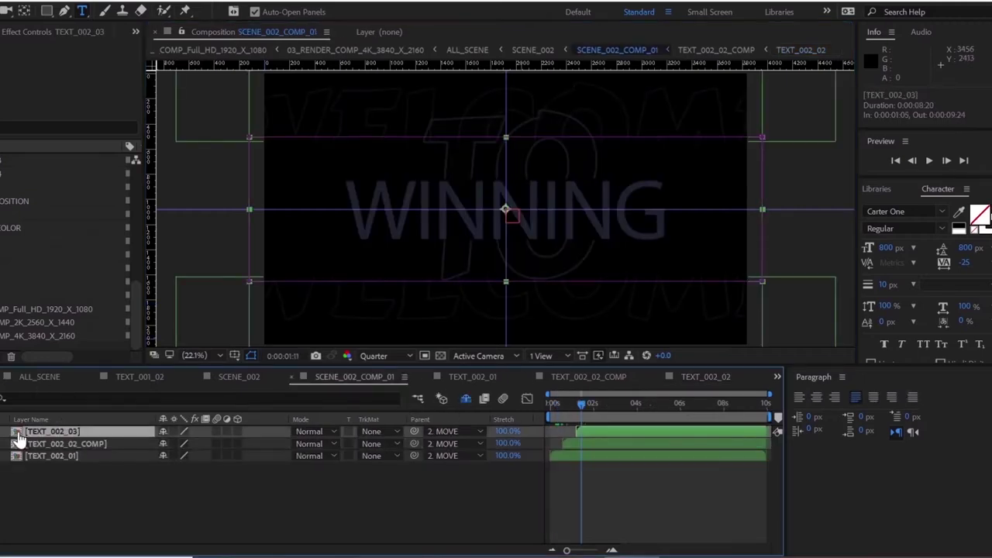
pyautogui.doubleClick(17, 432)
pyautogui.doubleClick(56, 445)
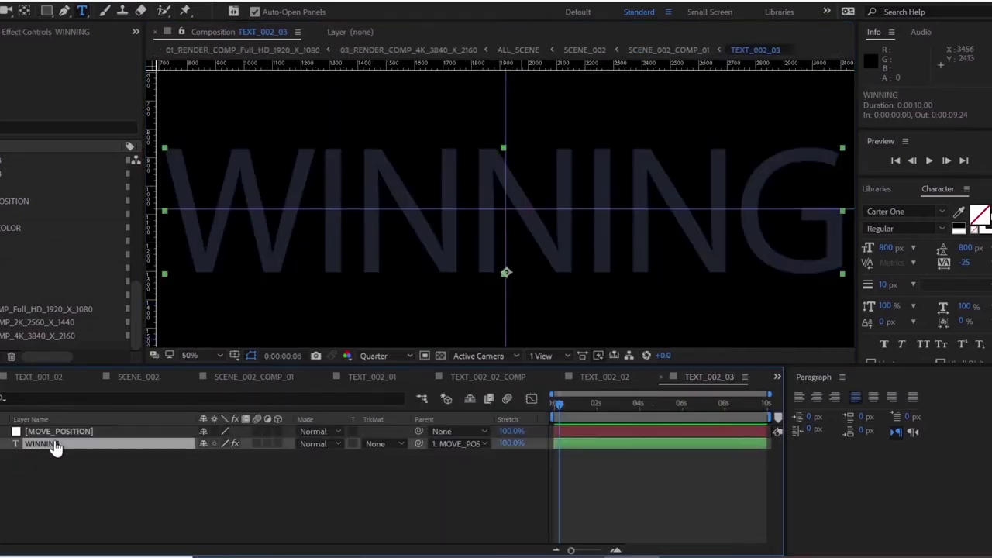
pyautogui.write('my')
pyautogui.press('BackSpace')
pyautogui.press('BackSpace')
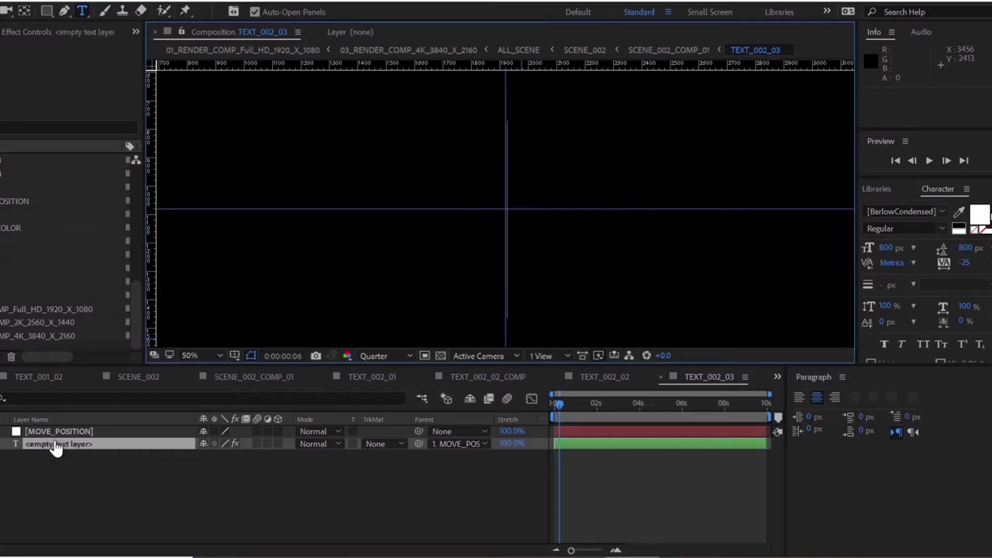
pyautogui.write('MY CHANNEL')
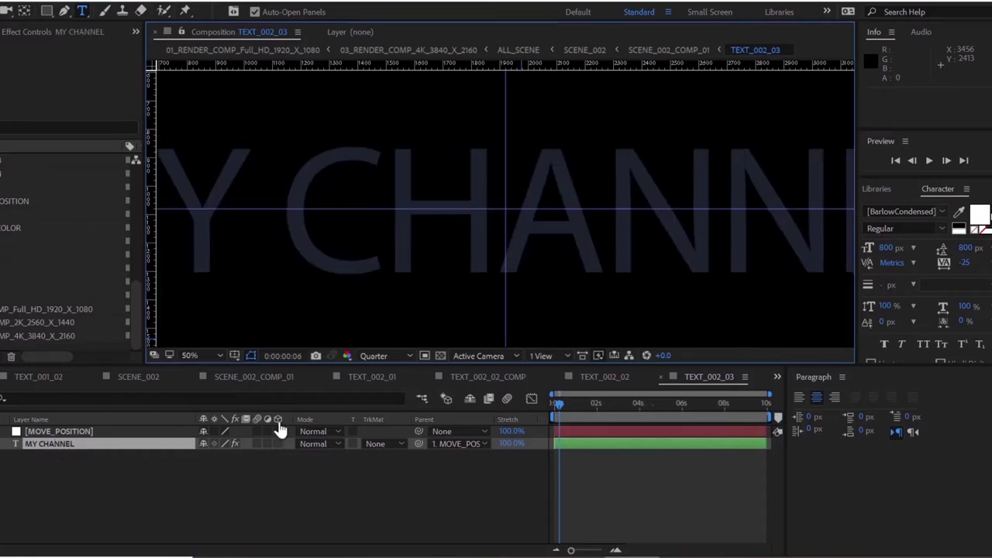
# Fit the viewer and set MY CHANNEL in the Carter One font
pyautogui.click(200, 354)
pyautogui.click(255, 147)
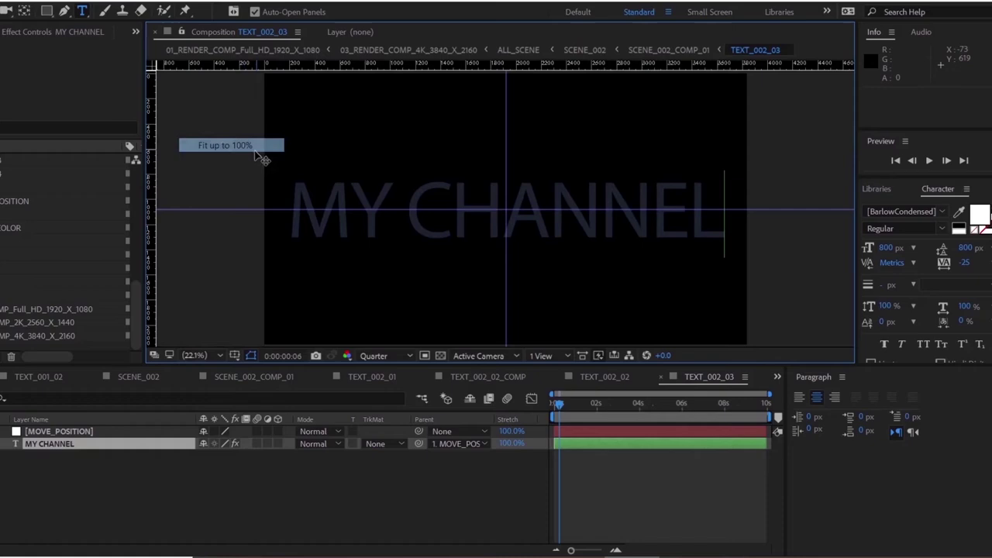
pyautogui.doubleClick(65, 451)
pyautogui.click(903, 211)
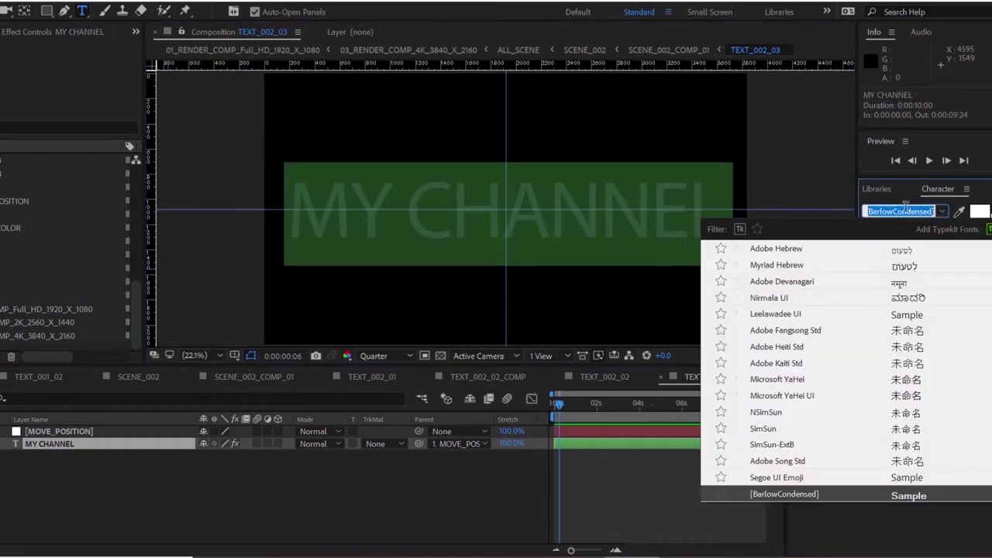
pyautogui.write('cart')
pyautogui.click(784, 249)
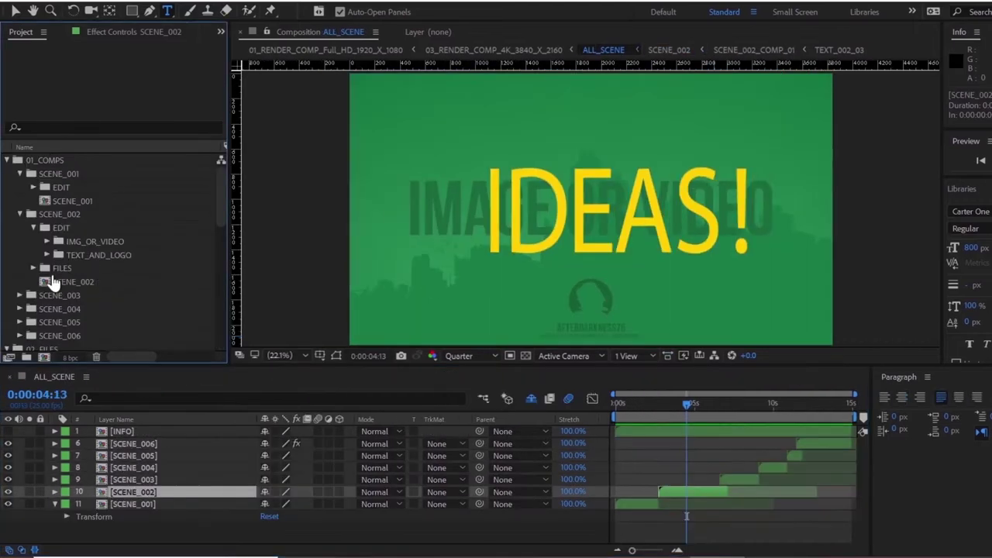
# Open TEXT_002_04 from the TEXT_AND_LOGO folder and retype IDEAS! as tutorials
pyautogui.click(46, 255)
pyautogui.doubleClick(74, 310)
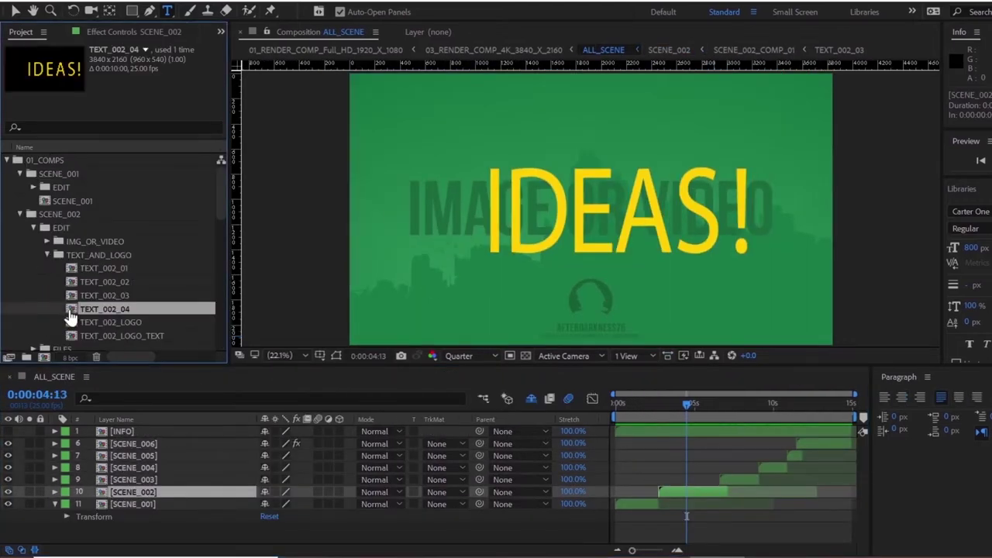
pyautogui.click(124, 446)
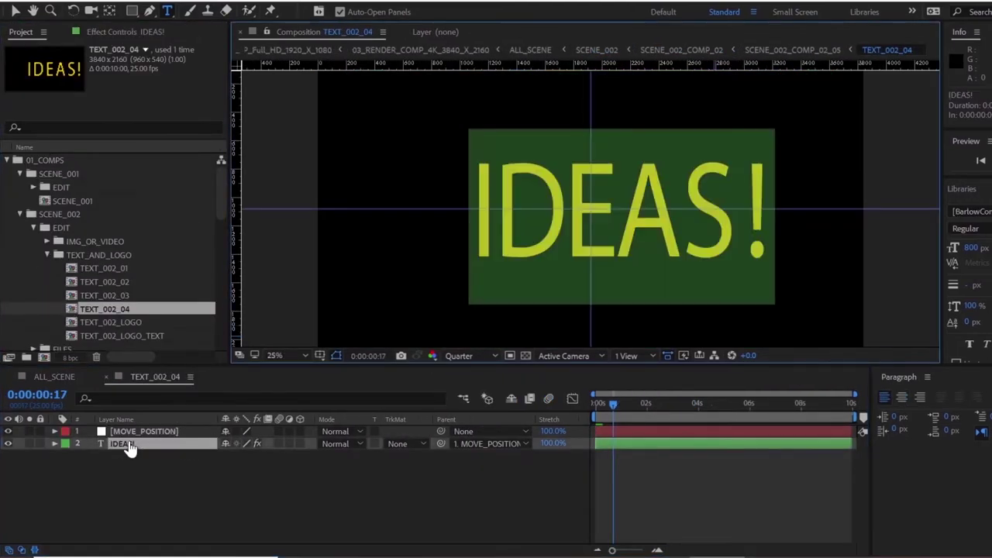
pyautogui.write('t')
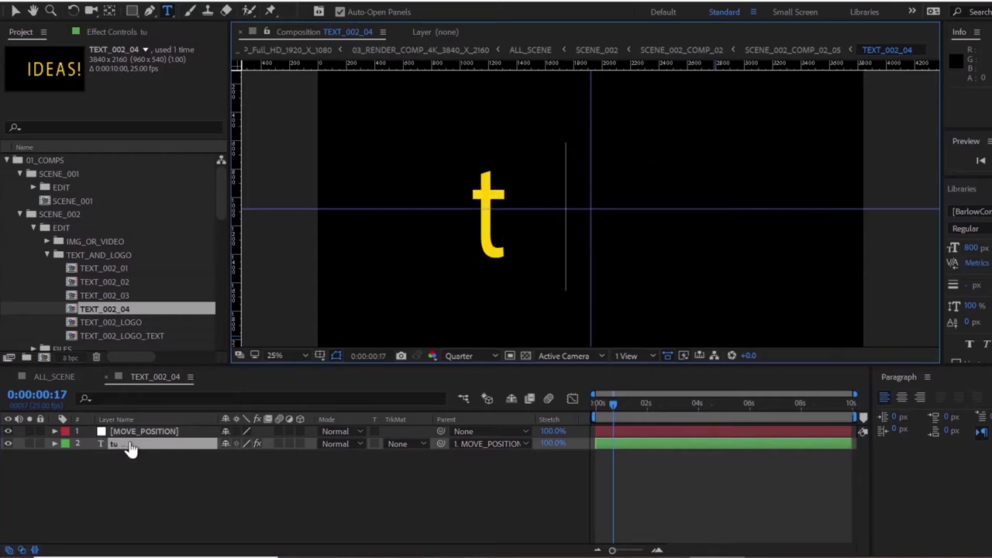
pyautogui.write('utorials')
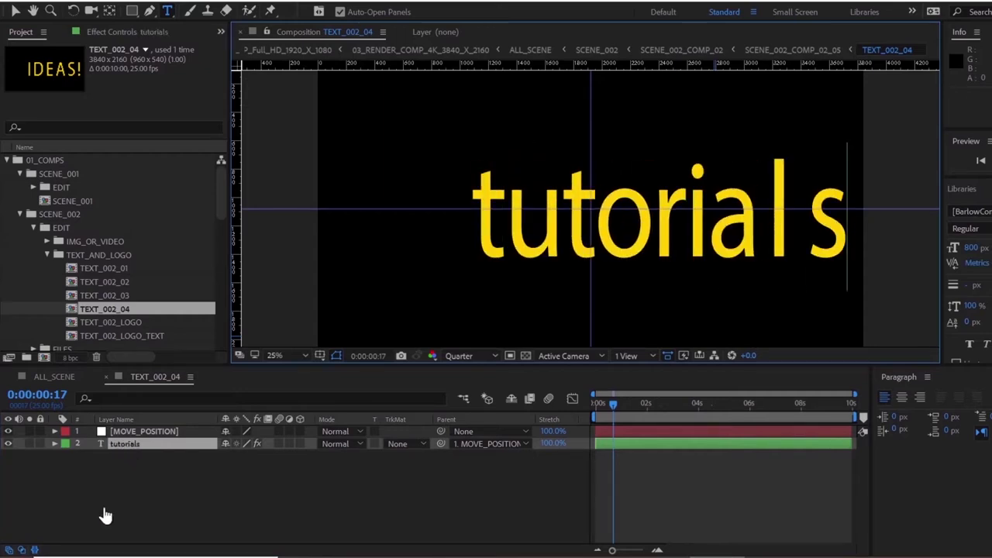
pyautogui.click(288, 357)
pyautogui.click(310, 145)
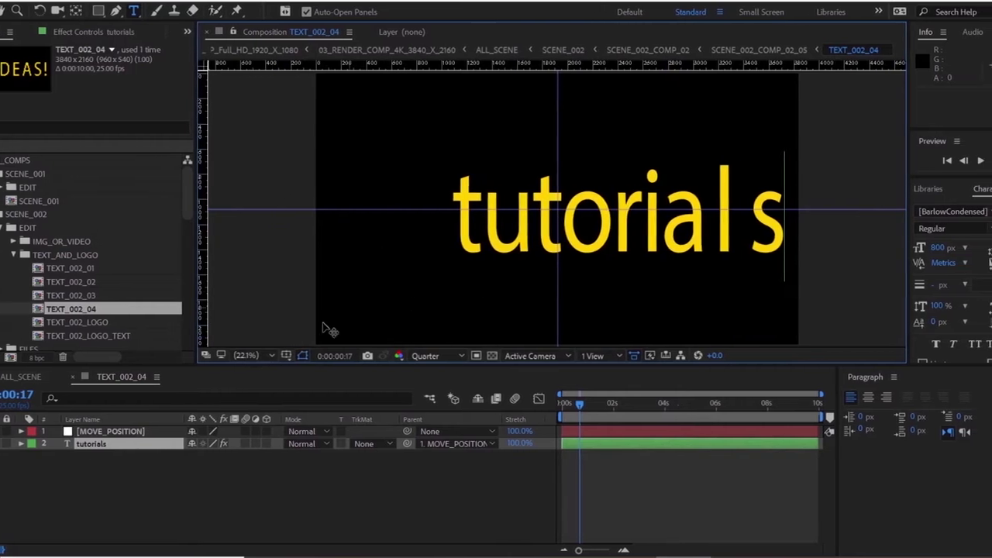
# Set tutorials in the Team Work font and scale it to 55%
pyautogui.hotkey('ctrl', 'a')
pyautogui.click(910, 210)
pyautogui.write('team')
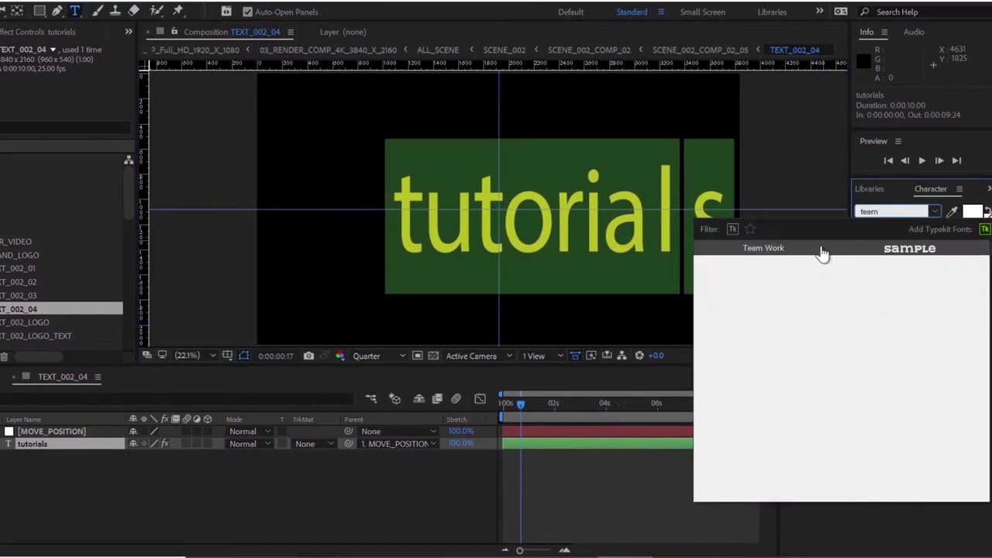
pyautogui.click(822, 250)
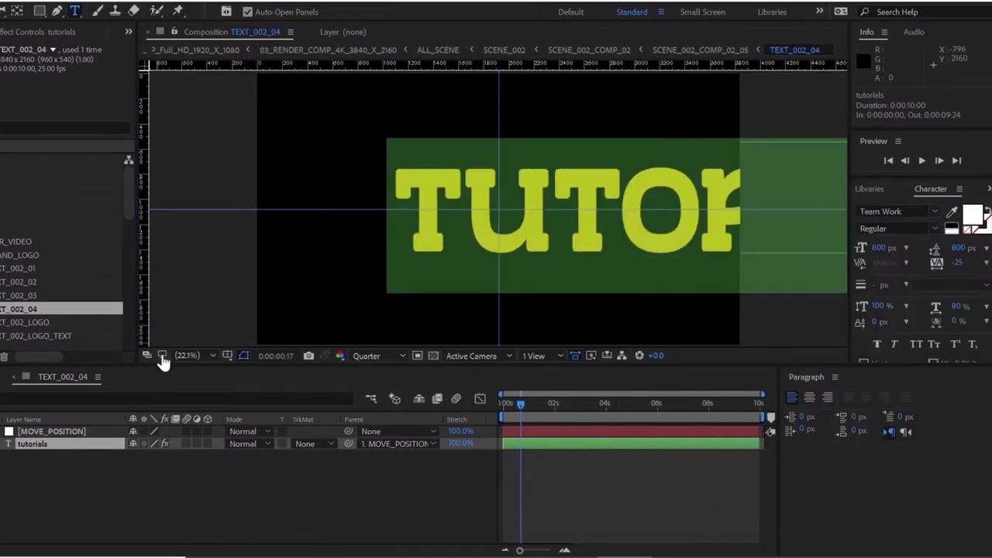
pyautogui.click(2, 444)
pyautogui.click(2, 480)
pyautogui.moveTo(166, 513); pyautogui.dragTo(131, 513)
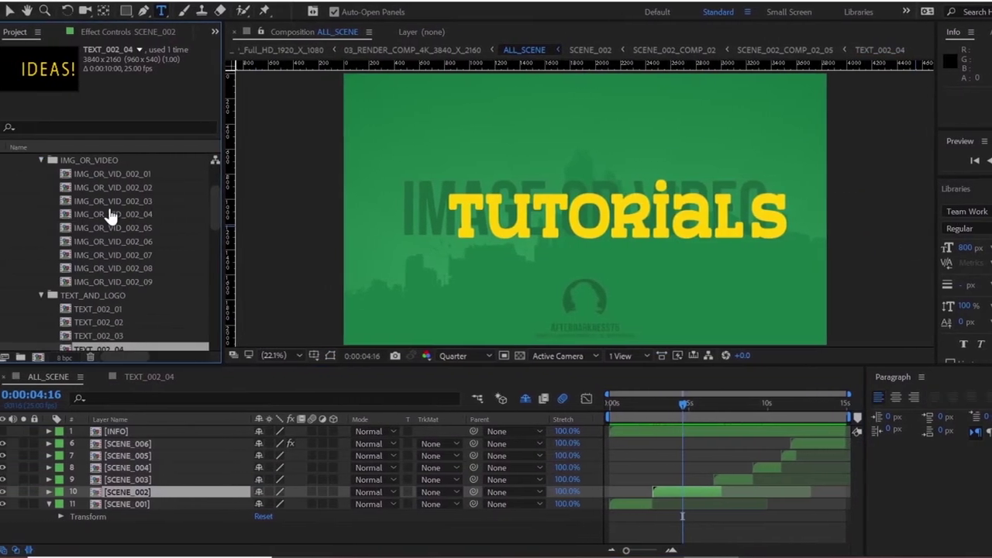
# Inspect the IMG_OR_VID_002 placeholder items 01, 02, 03 and 09 in the Project panel
pyautogui.click(150, 215)
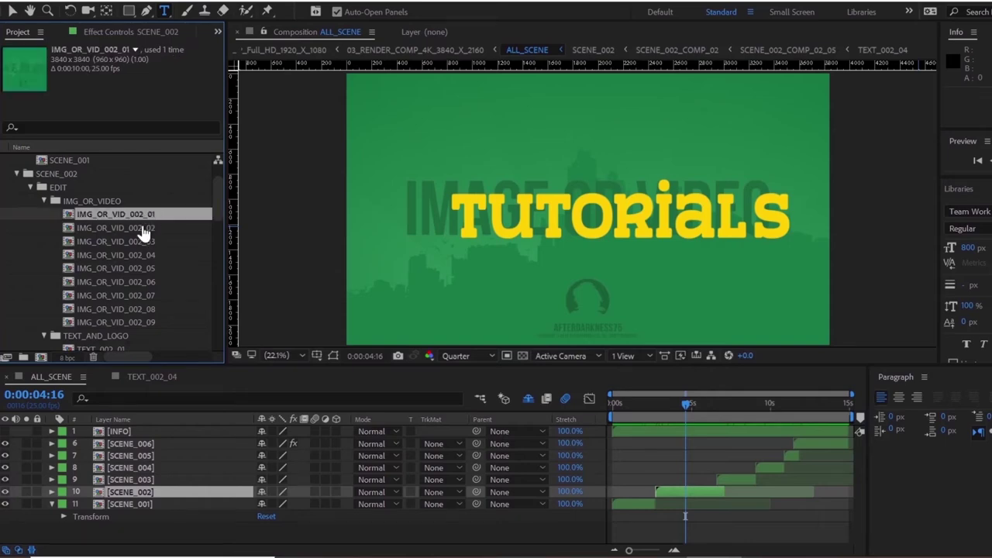
pyautogui.click(142, 228)
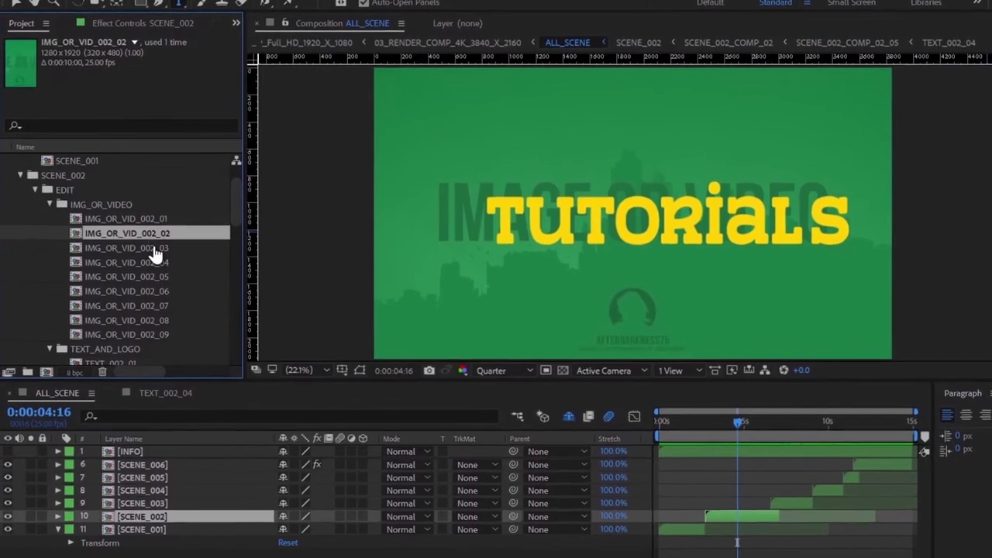
pyautogui.click(154, 249)
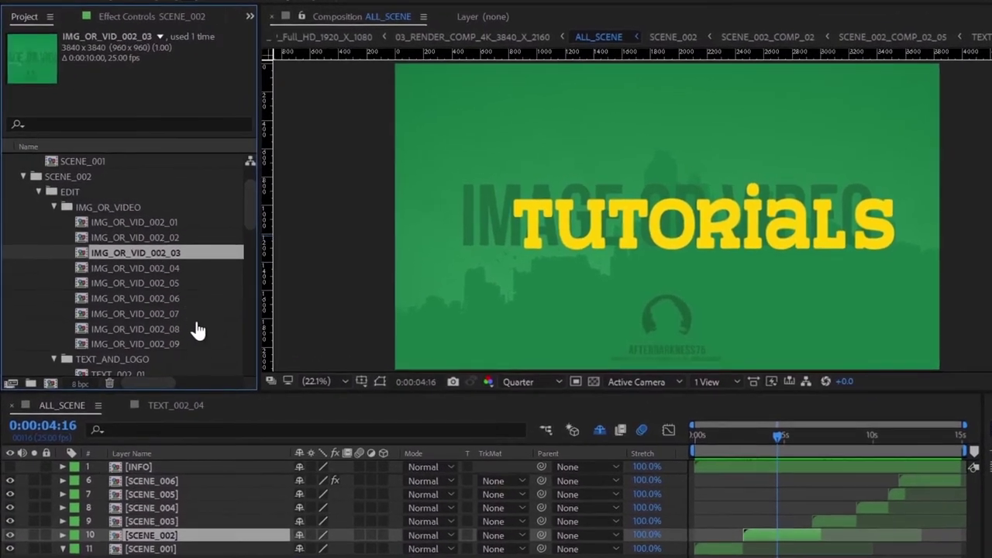
pyautogui.click(171, 345)
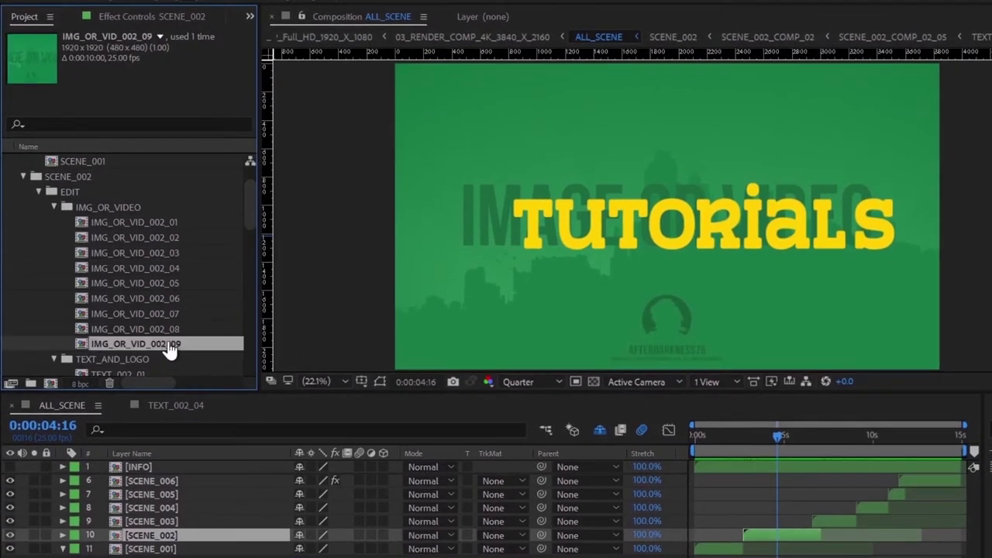
pyautogui.click(113, 227)
# Import nine thumbnails from the pics folder, including 3-1, OK-2, TN-3 and Untitled-1
pyautogui.hotkey('alt', 'f')
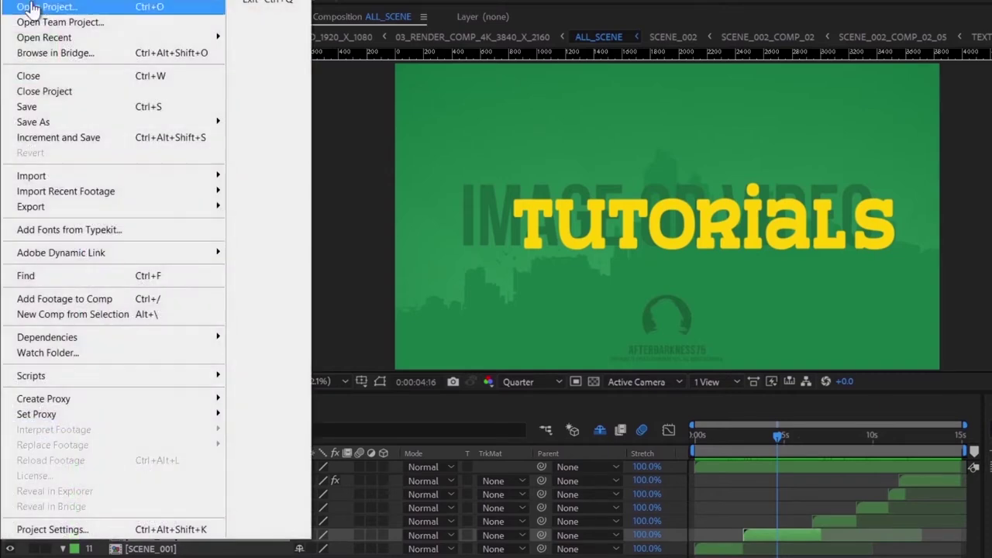
pyautogui.moveTo(97, 182)
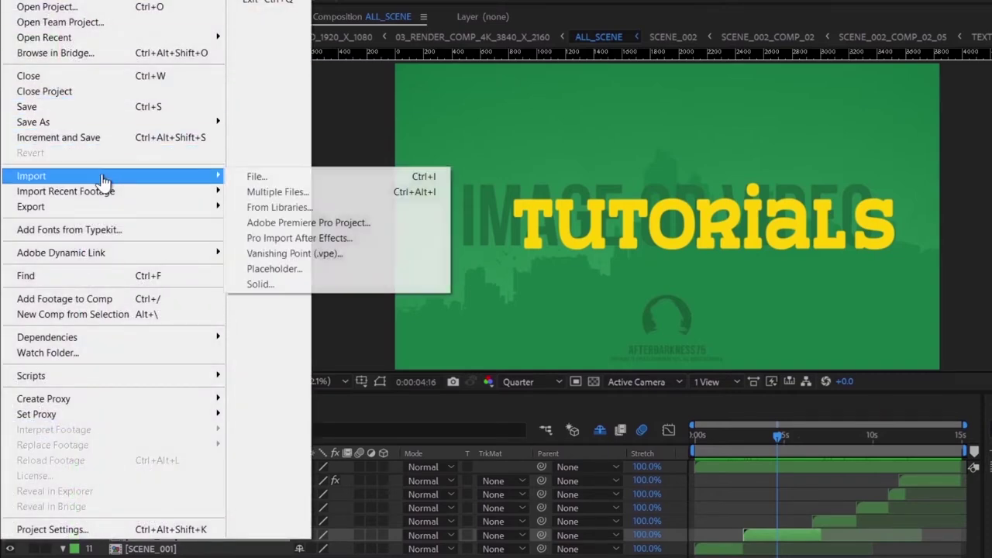
pyautogui.click(256, 177)
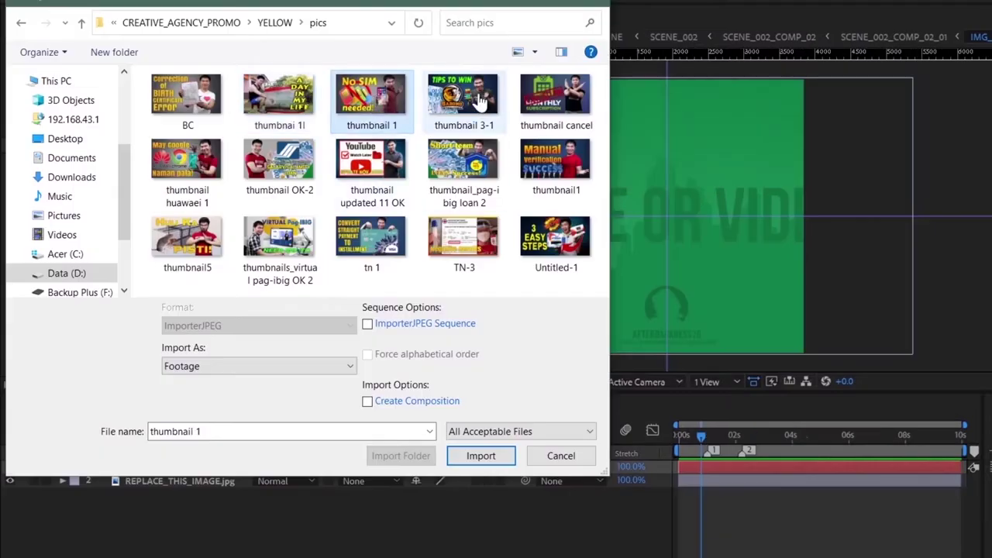
pyautogui.keyDown('ctrl'); pyautogui.click(470, 96); pyautogui.keyUp('ctrl')
pyautogui.keyDown('ctrl'); pyautogui.click(555, 96); pyautogui.keyUp('ctrl')
pyautogui.keyDown('ctrl'); pyautogui.click(283, 166); pyautogui.keyUp('ctrl')
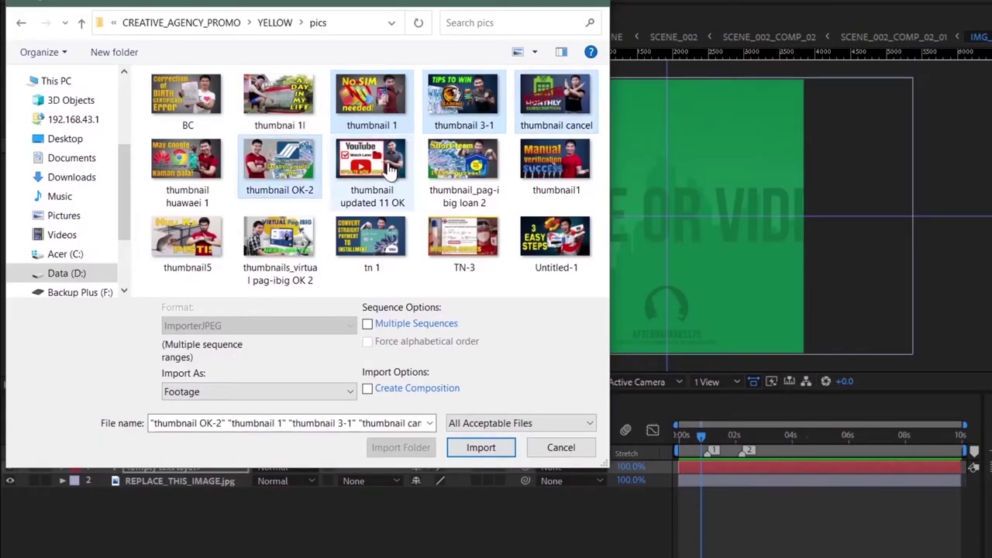
pyautogui.keyDown('ctrl'); pyautogui.click(470, 172); pyautogui.keyUp('ctrl')
pyautogui.keyDown('ctrl'); pyautogui.click(298, 236); pyautogui.keyUp('ctrl')
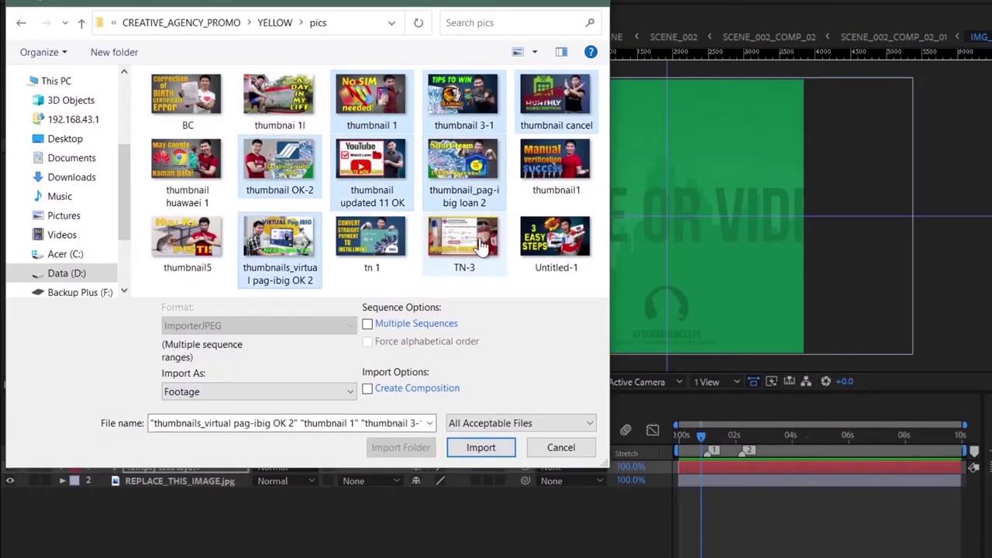
pyautogui.keyDown('ctrl'); pyautogui.click(476, 242); pyautogui.keyUp('ctrl')
pyautogui.keyDown('ctrl'); pyautogui.click(558, 242); pyautogui.keyUp('ctrl')
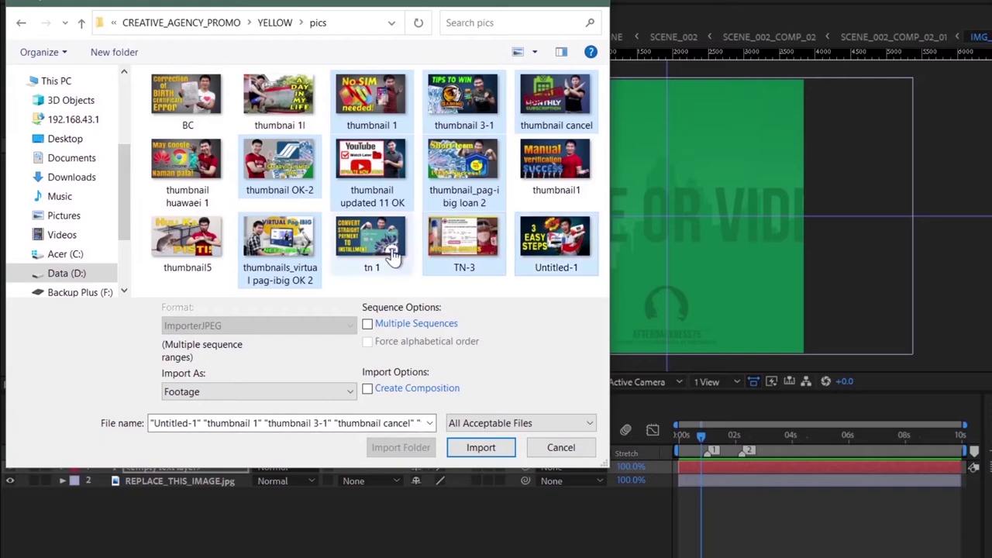
pyautogui.click(493, 455)
# Import the images, drop the Virtual Pag-IBIG thumbnail into the IMG_OR_VID comp, and hide the green placeholder
pyautogui.click(126, 222)
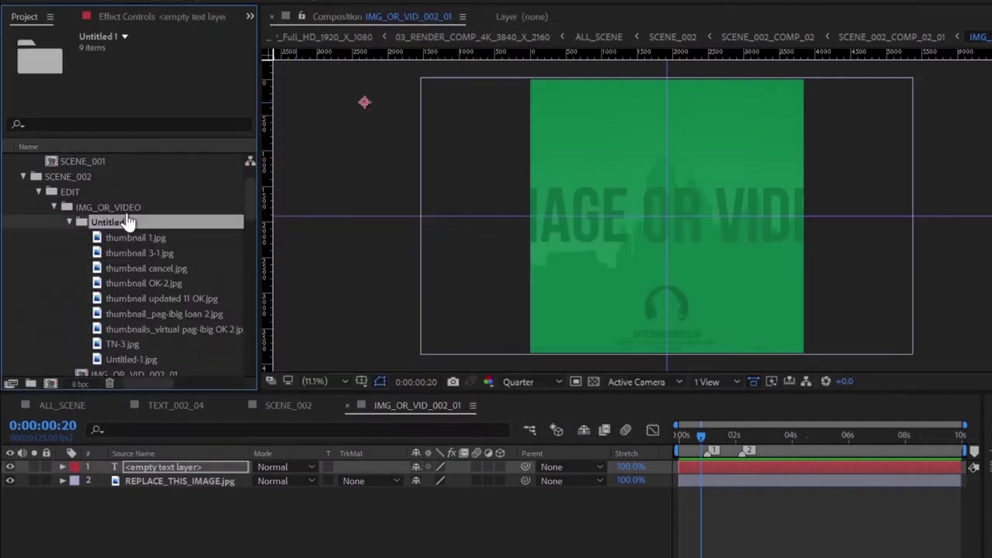
pyautogui.scroll(-1, 116, 256)
pyautogui.moveTo(113, 284); pyautogui.dragTo(151, 474)
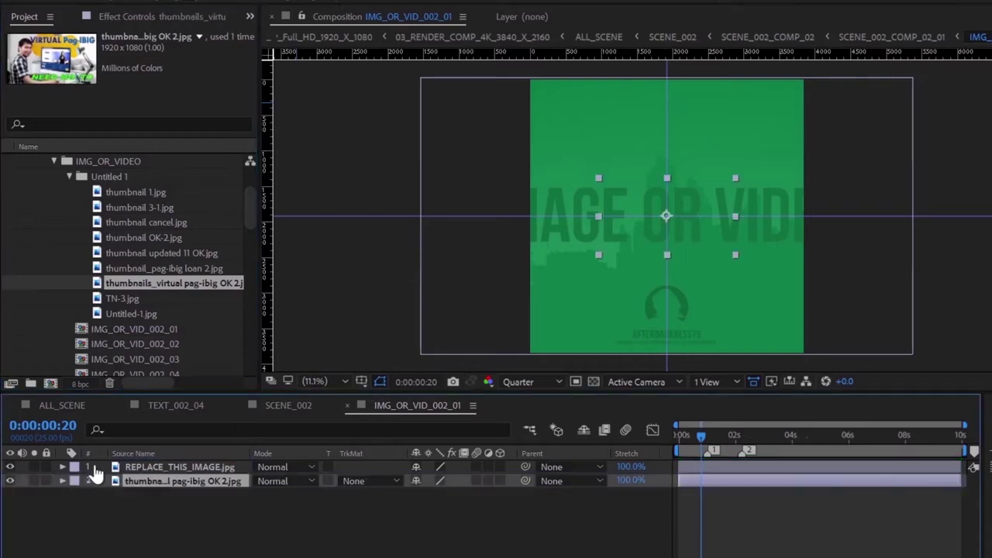
pyautogui.click(10, 468)
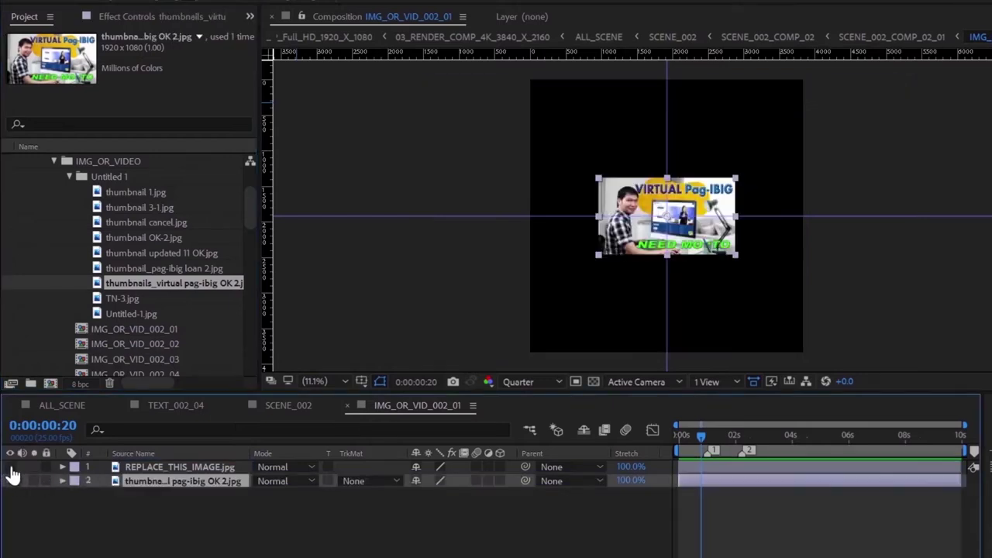
# Scale the thumbnail up to about 200% with the viewer set to Fit, then view SCENE_002
pyautogui.click(75, 495)
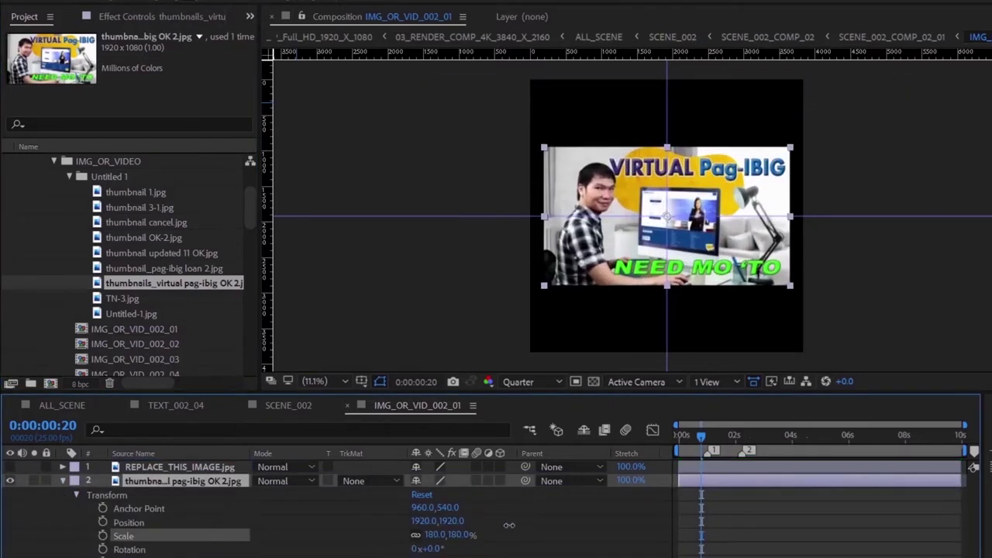
pyautogui.moveTo(460, 536); pyautogui.dragTo(518, 535)
pyautogui.click(331, 384)
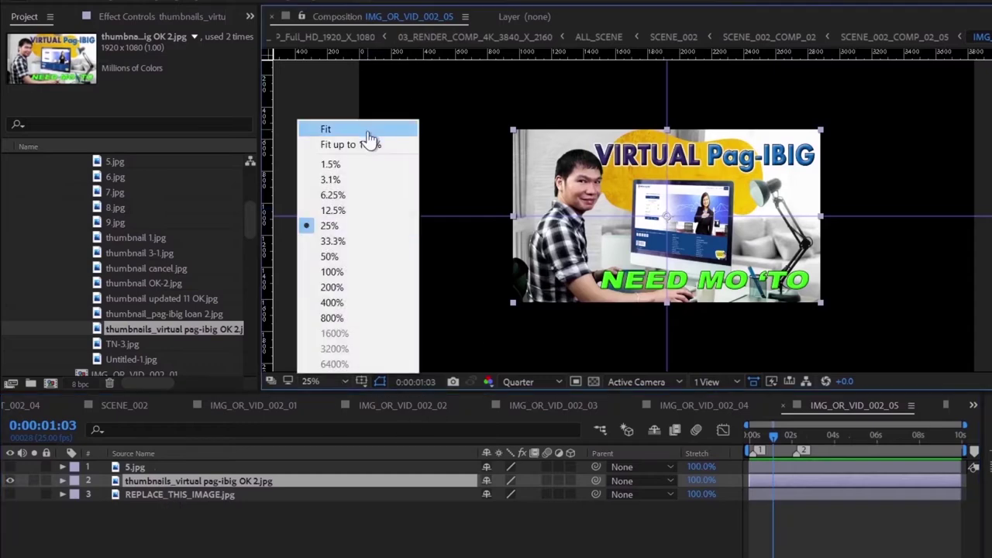
pyautogui.click(365, 133)
pyautogui.click(62, 480)
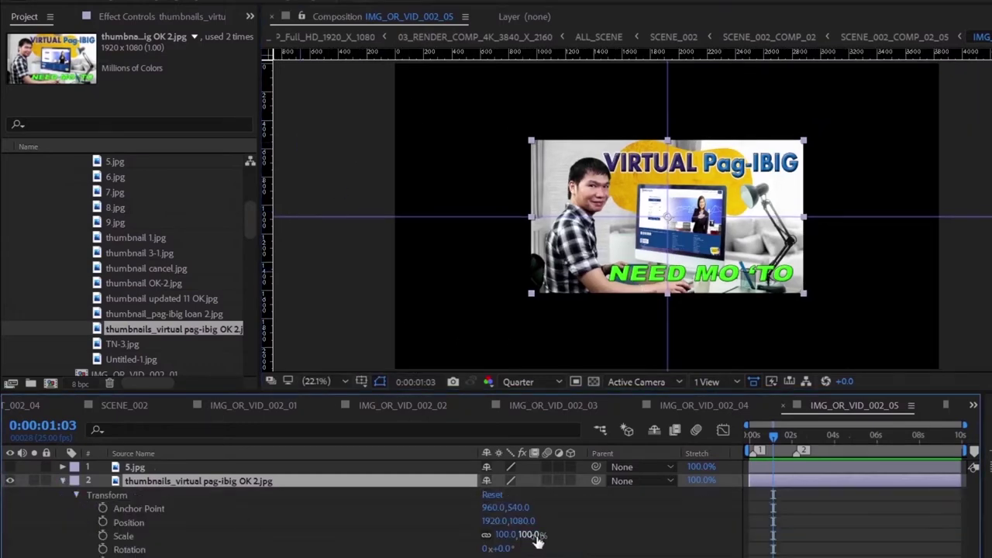
pyautogui.moveTo(519, 534)
pyautogui.mouseDown()
pyautogui.moveTo(592, 511)
pyautogui.moveTo(288, 448)
pyautogui.mouseUp()
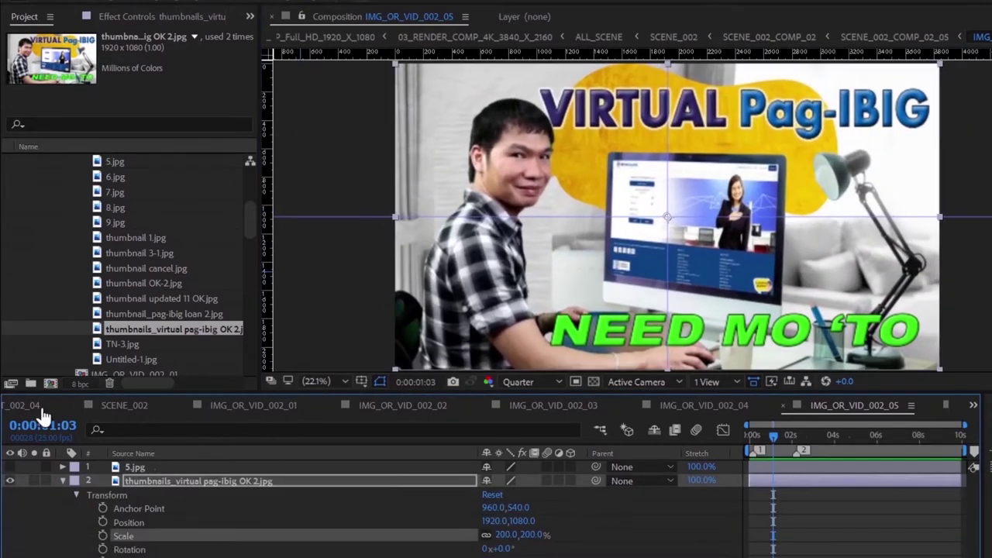
pyautogui.click(120, 406)
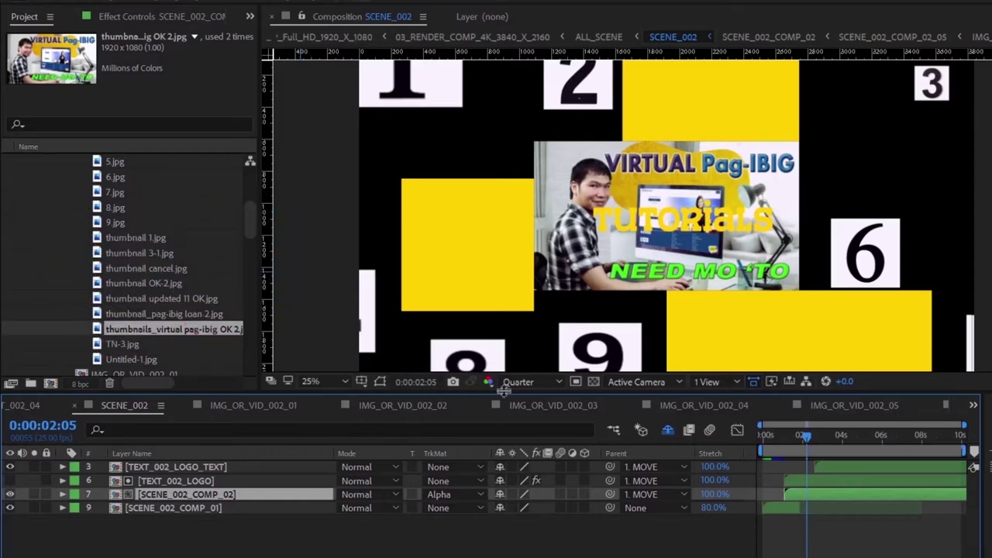
# In IMG_OR_VID_002_06, add thumbnail OK-2.jpg above 6.jpg and hide REPLACE_THIS_IMAGE
pyautogui.click(973, 407)
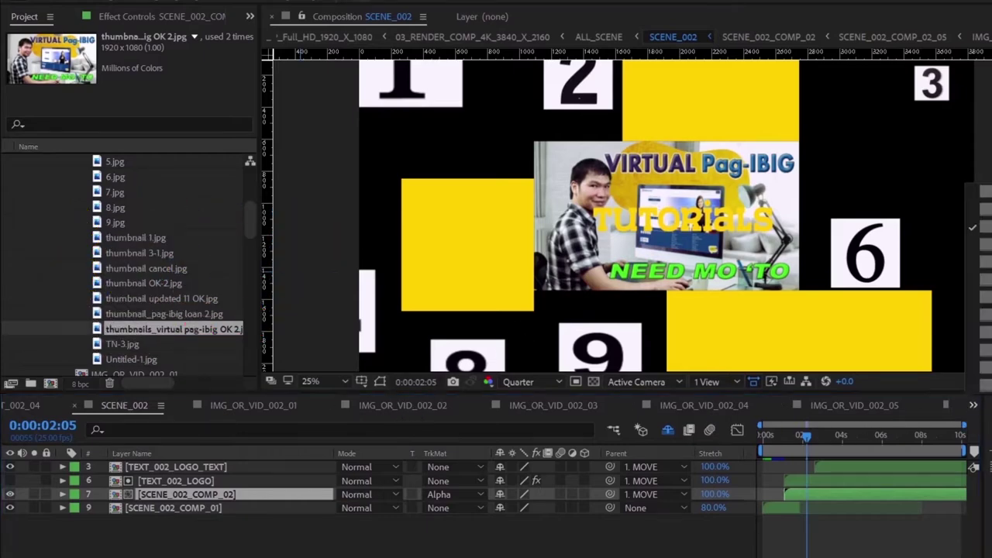
pyautogui.click(984, 244)
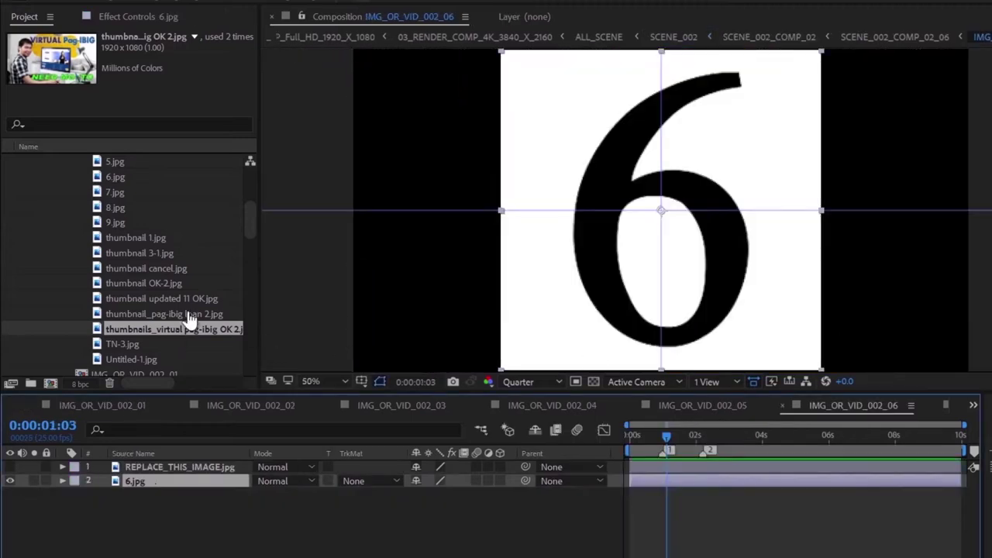
pyautogui.press(',')
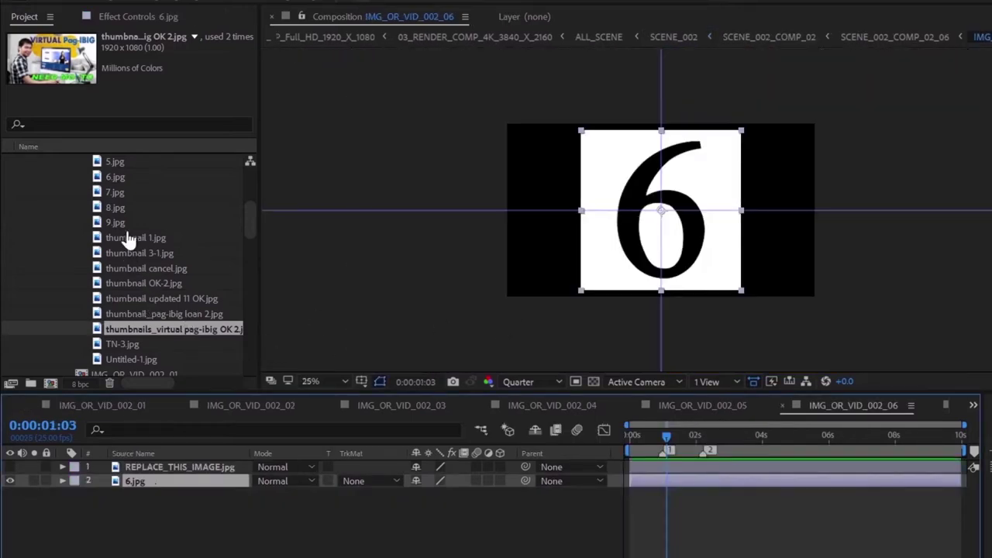
pyautogui.click(135, 317)
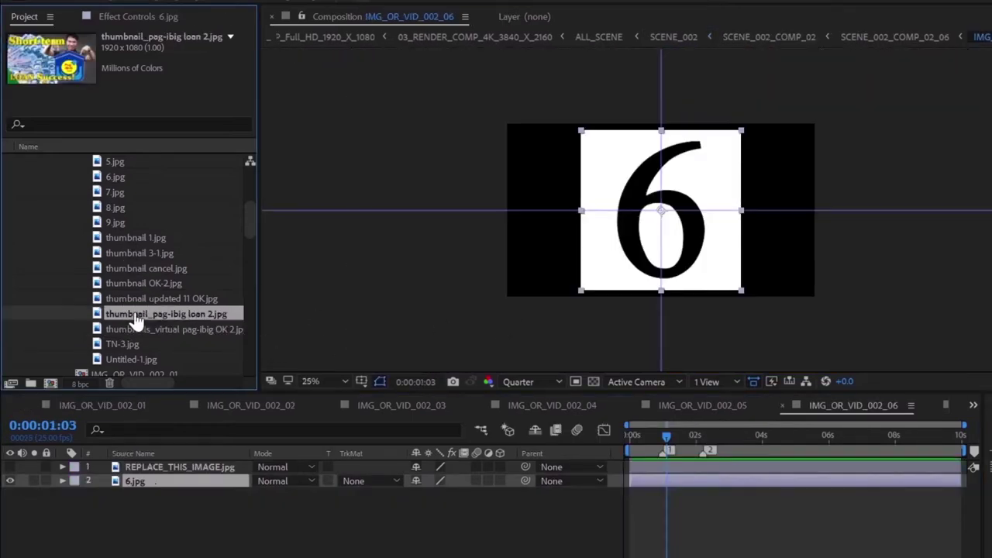
pyautogui.click(138, 301)
pyautogui.click(138, 286)
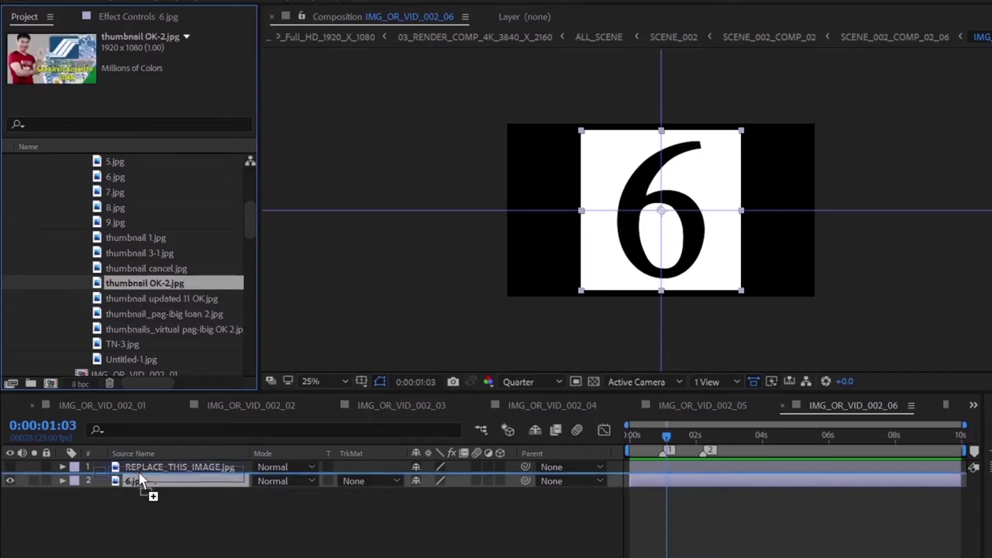
pyautogui.moveTo(138, 285); pyautogui.dragTo(147, 474)
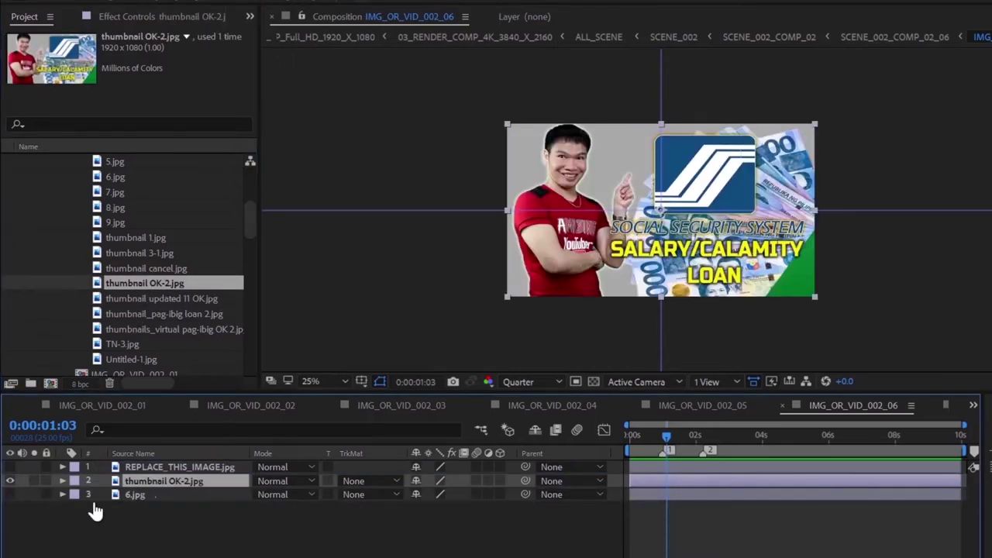
pyautogui.click(11, 467)
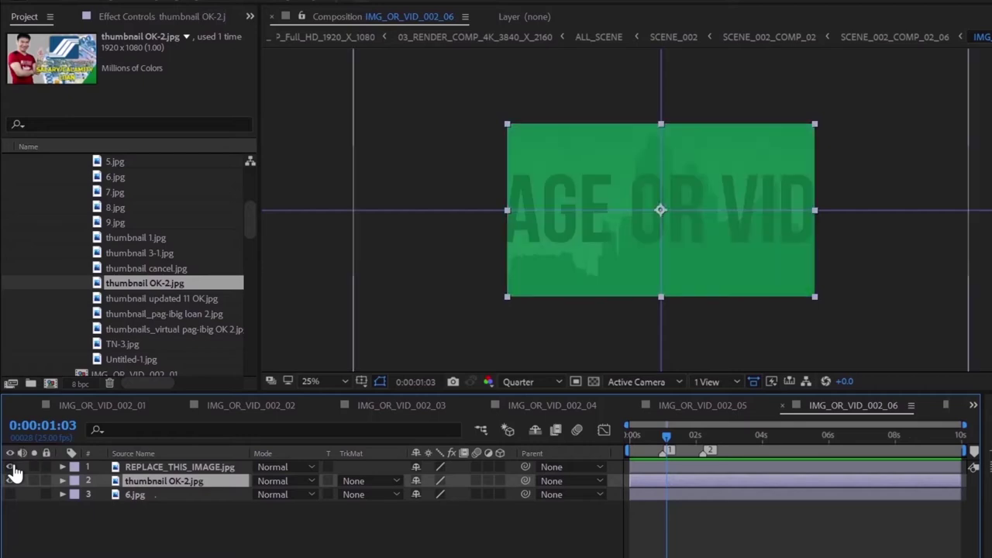
pyautogui.click(10, 467)
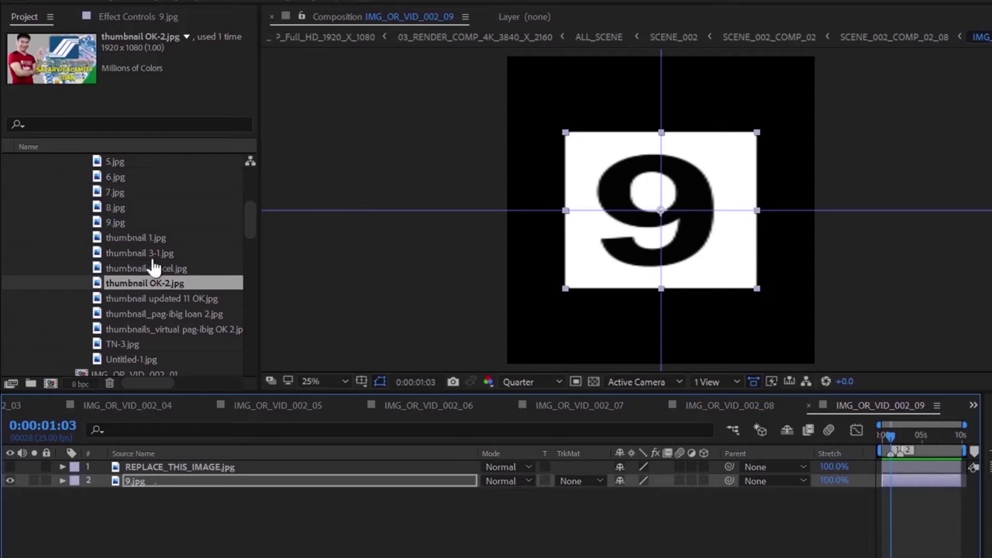
# Add thumbnails 1, 3-1, updated 11 OK and cancel.jpg into the IMG_OR_VID_002_09, _01 and _02 comps
pyautogui.click(132, 237)
pyautogui.moveTo(132, 238); pyautogui.dragTo(78, 488)
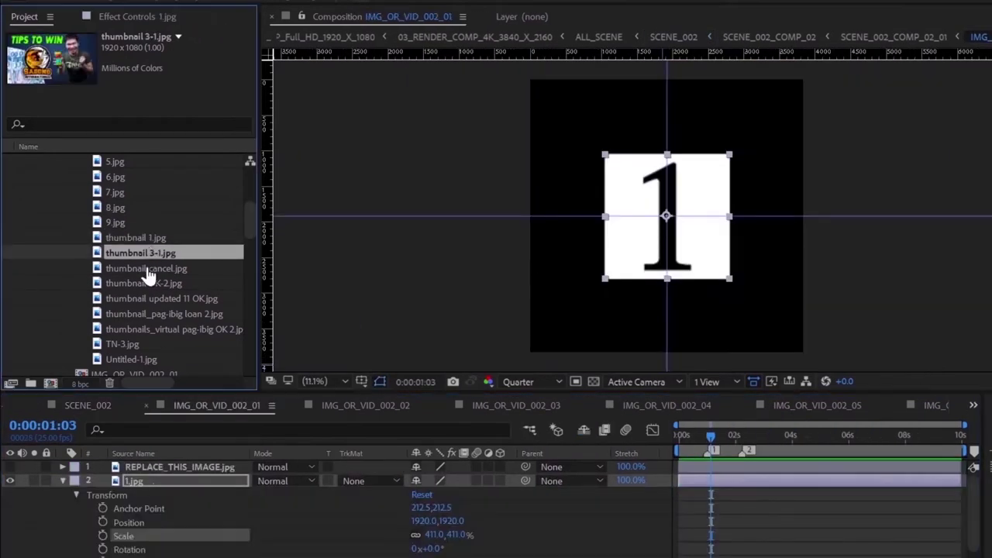
pyautogui.moveTo(140, 253); pyautogui.dragTo(39, 488)
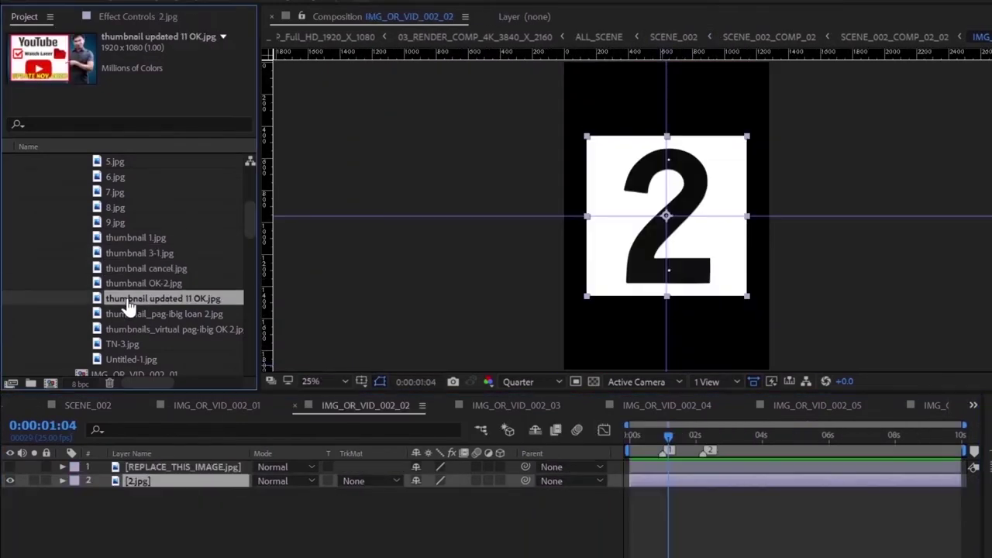
pyautogui.moveTo(99, 304); pyautogui.dragTo(28, 494)
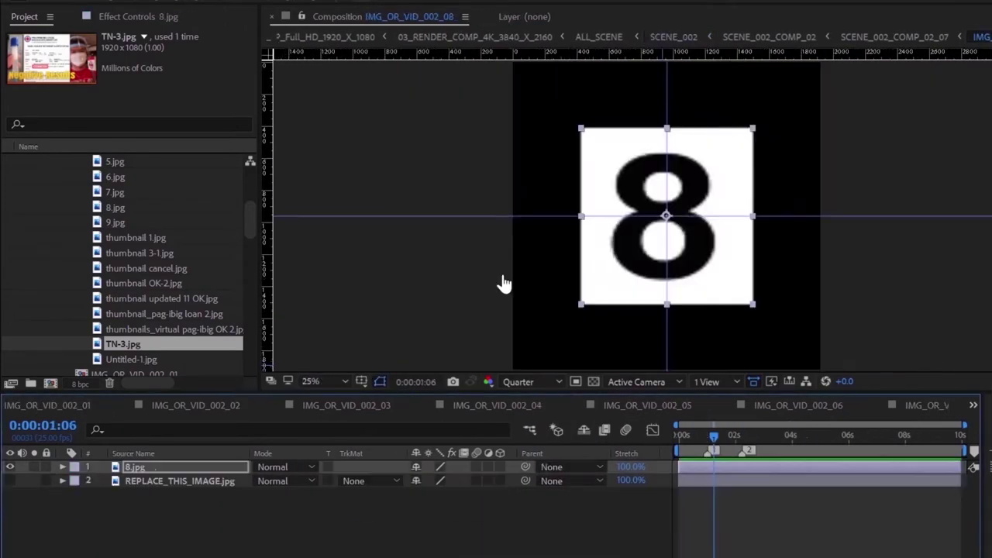
pyautogui.moveTo(129, 483); pyautogui.dragTo(129, 488)
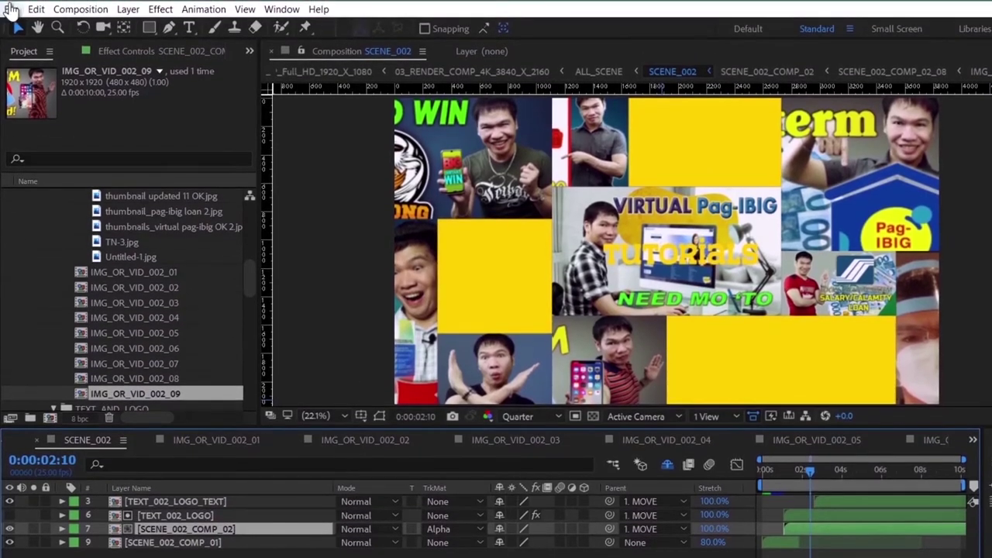
# Save the project under a new name with an added underscore
pyautogui.click(11, 9)
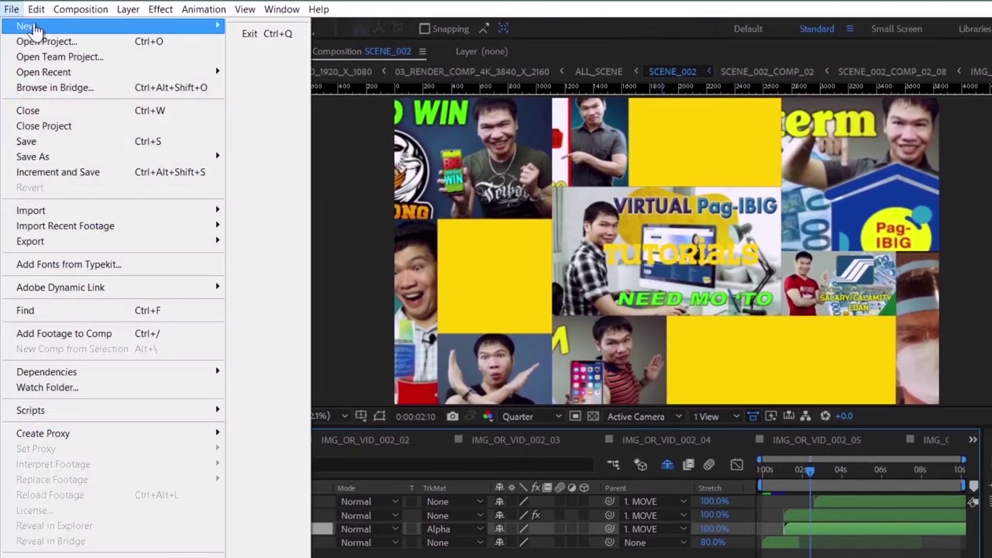
pyautogui.moveTo(100, 160)
pyautogui.click(250, 167)
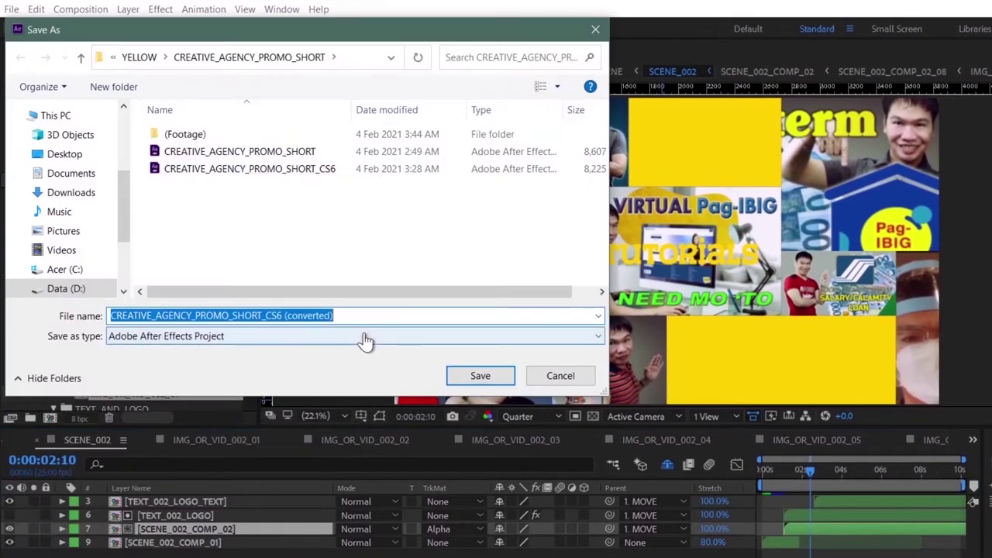
pyautogui.click(367, 316)
pyautogui.write('_ma')
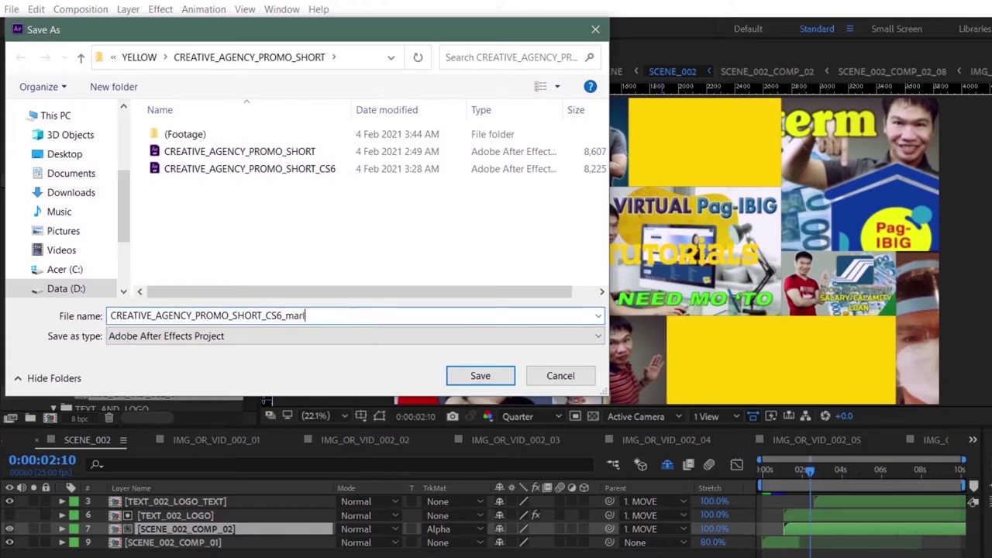
pyautogui.press('Return')
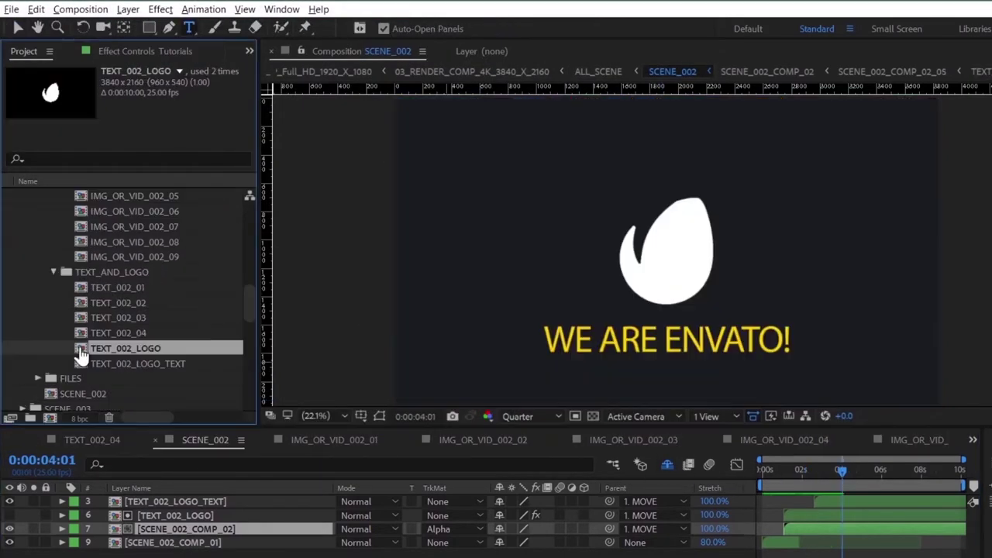
# Import Untitled-1.png and place it as a layer in the TEXT_002_LOGO composition
pyautogui.doubleClick(82, 355)
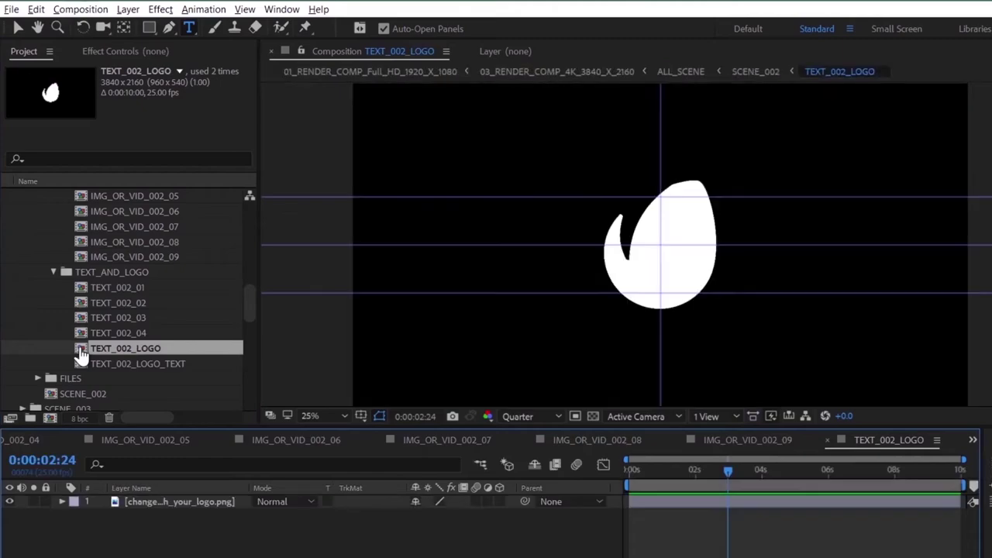
pyautogui.click(10, 11)
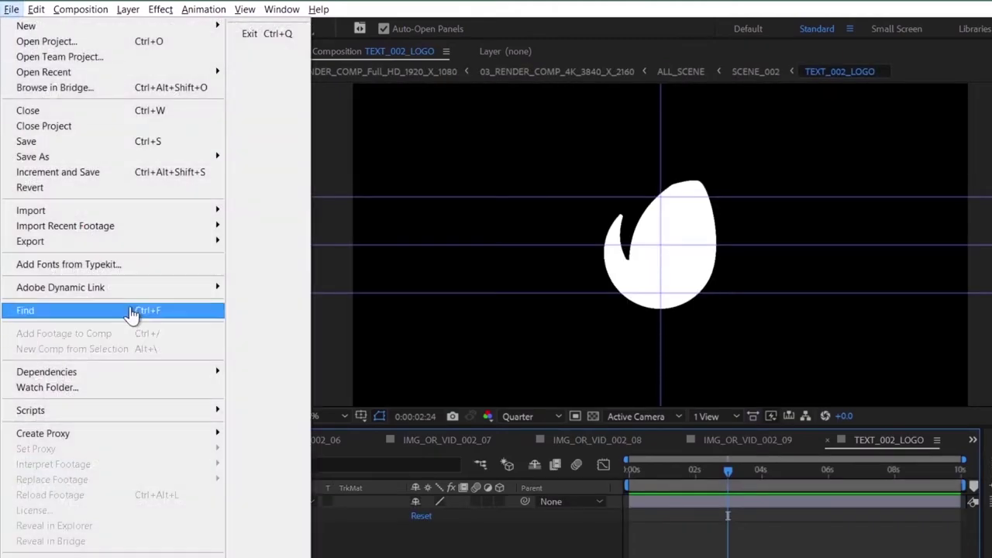
pyautogui.moveTo(133, 218)
pyautogui.click(288, 214)
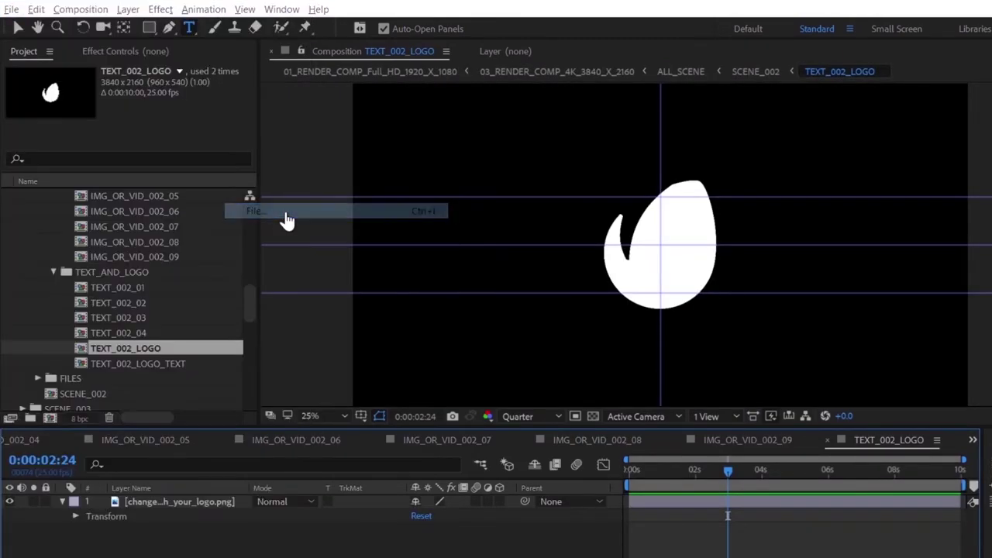
pyautogui.click(488, 472)
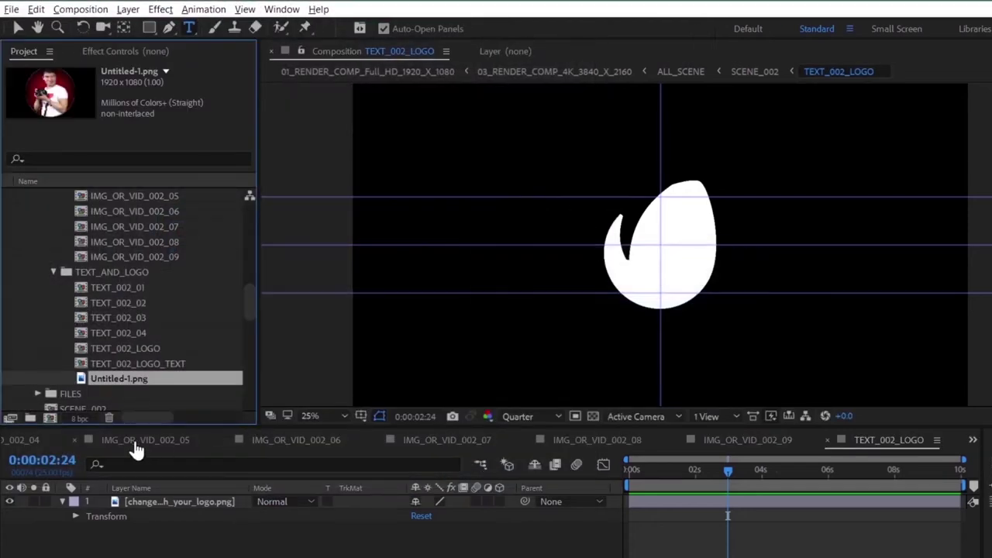
pyautogui.moveTo(101, 385); pyautogui.dragTo(77, 508)
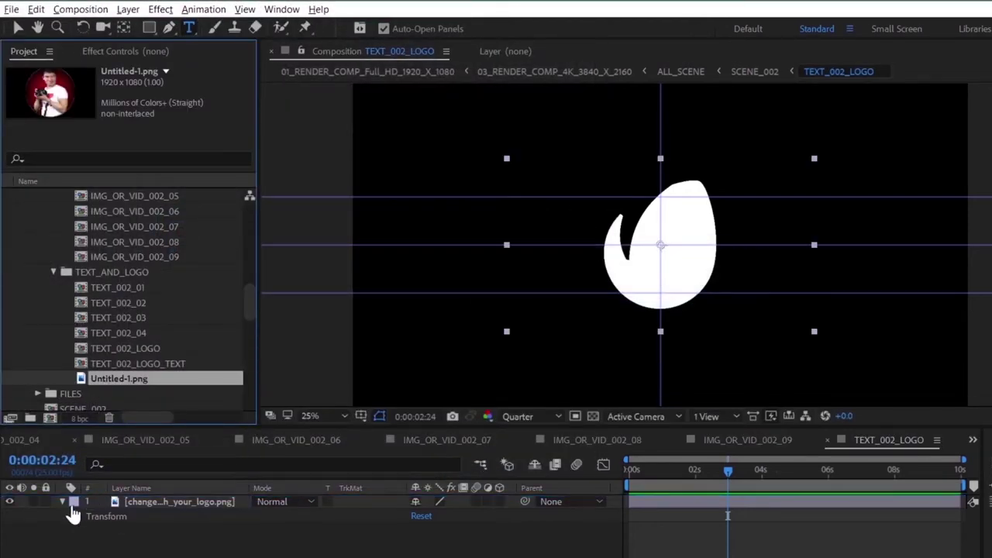
# Preview the round logo in SCENE_002, then open TEXT_002_LOGO_TEXT
pyautogui.click(972, 439)
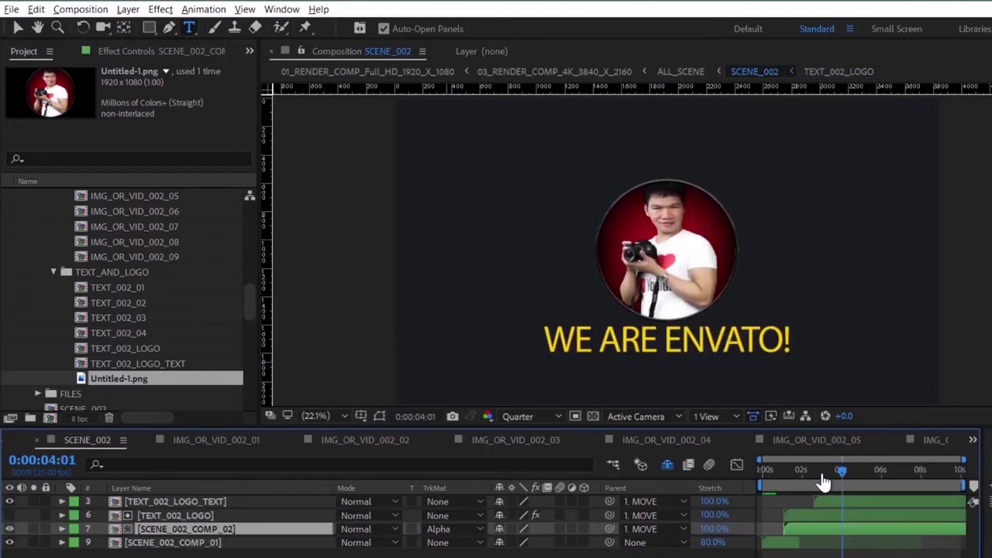
pyautogui.moveTo(823, 482); pyautogui.dragTo(837, 475)
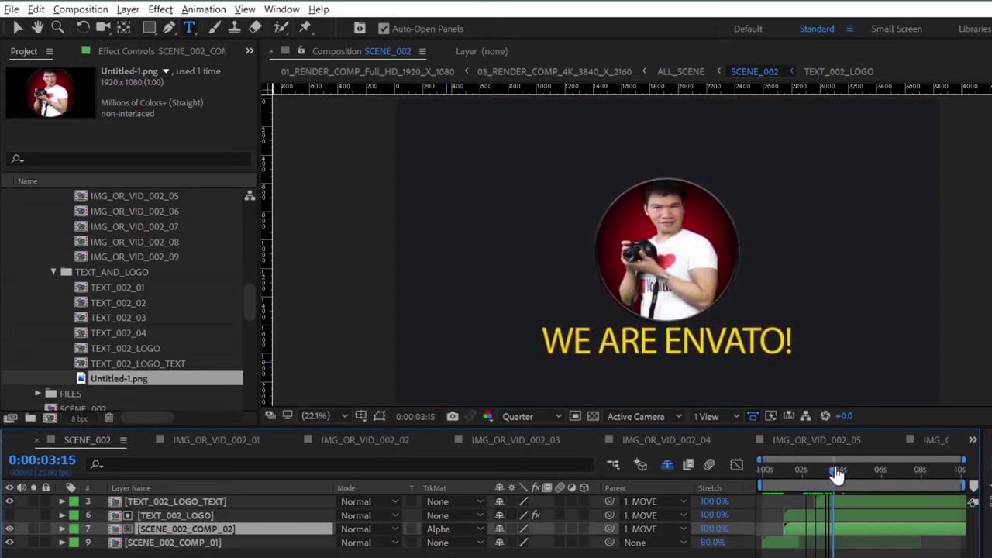
pyautogui.click(344, 418)
pyautogui.click(377, 188)
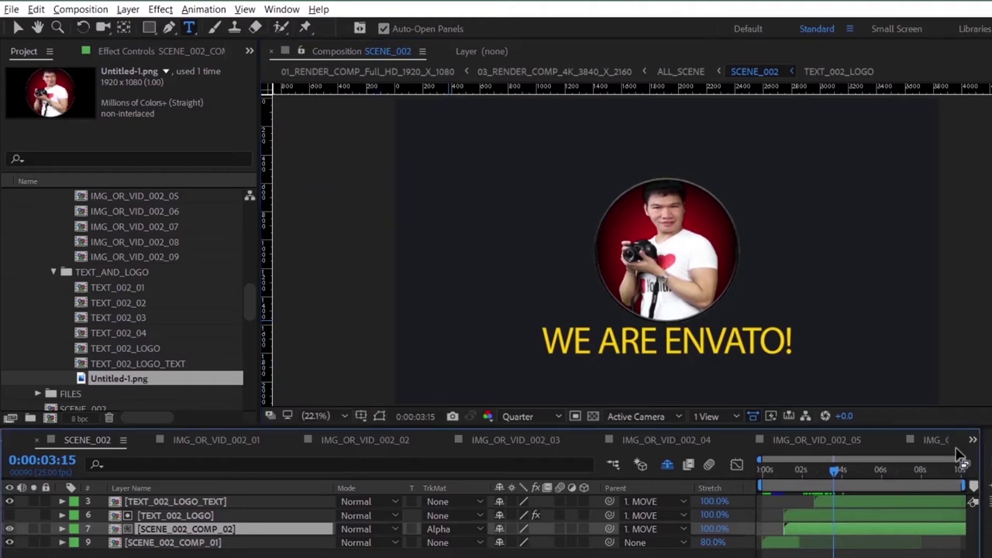
pyautogui.doubleClick(108, 363)
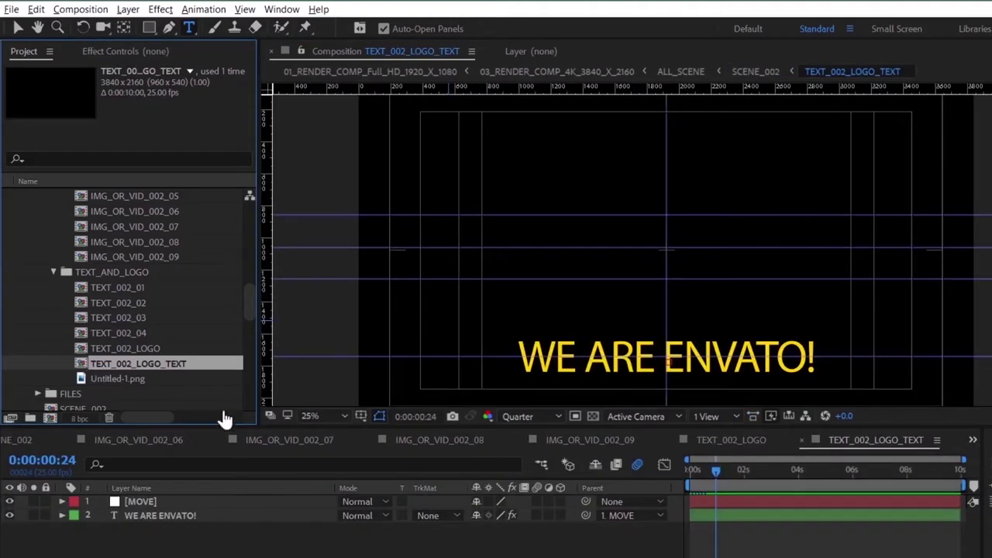
# Retype the WE ARE ENVATO! caption as the creator's name in HelveticaNeue Condensed Bold, then return to SCENE_002
pyautogui.click(174, 517)
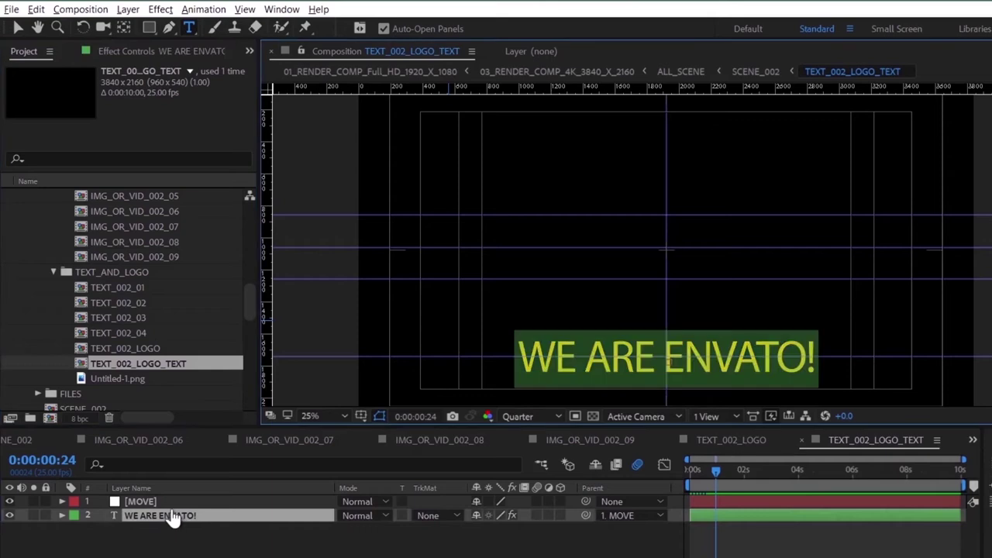
pyautogui.write('marl')
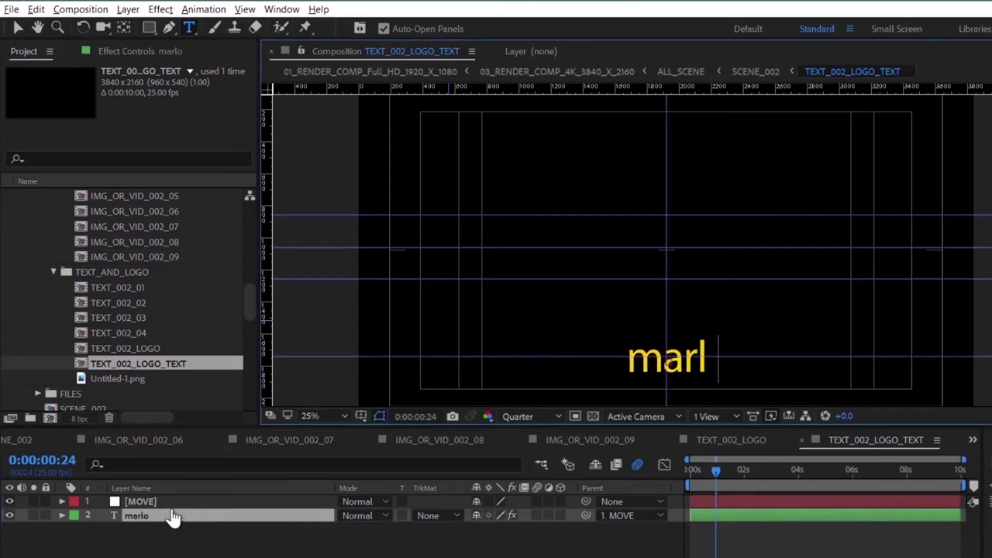
pyautogui.write('on gime')
pyautogui.hotkey('ctrl', 'a')
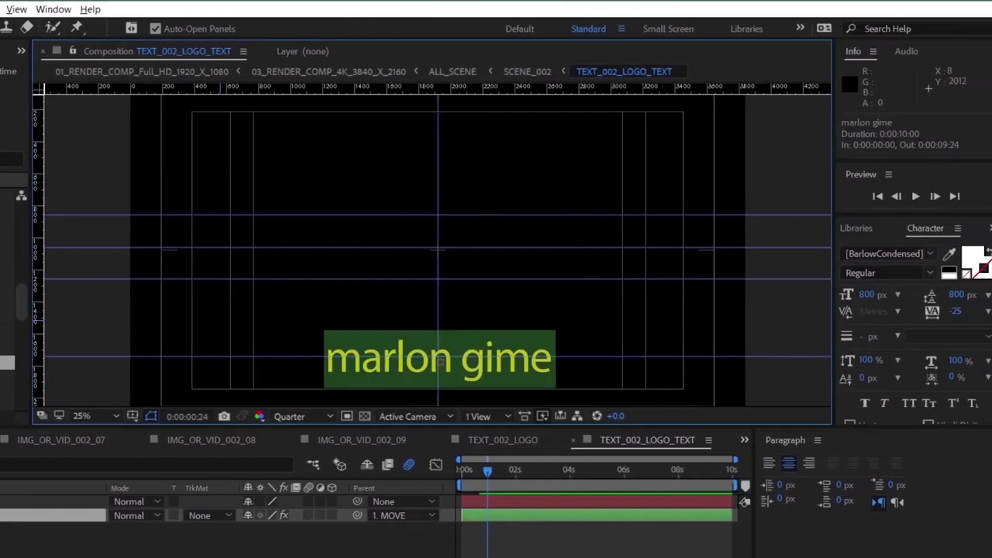
pyautogui.click(891, 253)
pyautogui.write('h')
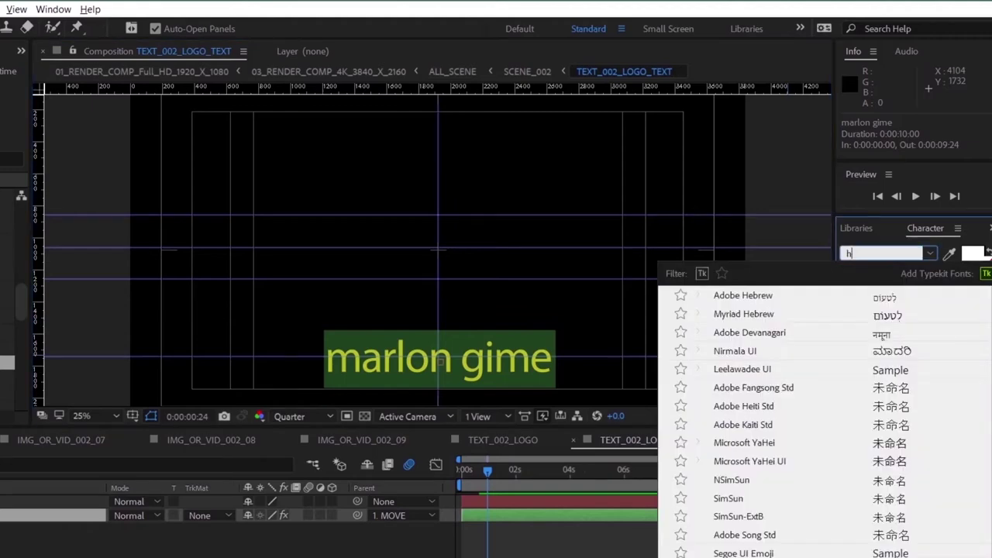
pyautogui.write('elv')
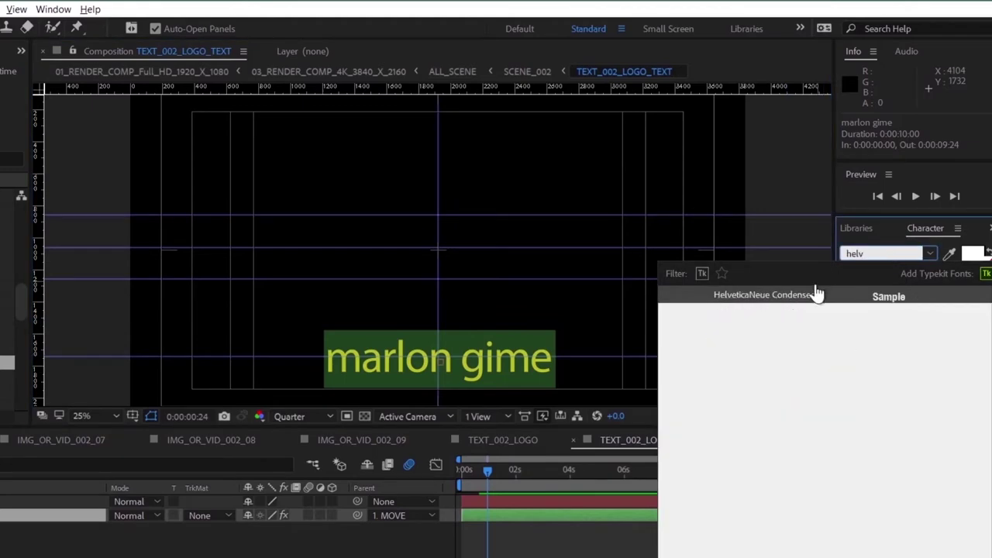
pyautogui.click(813, 293)
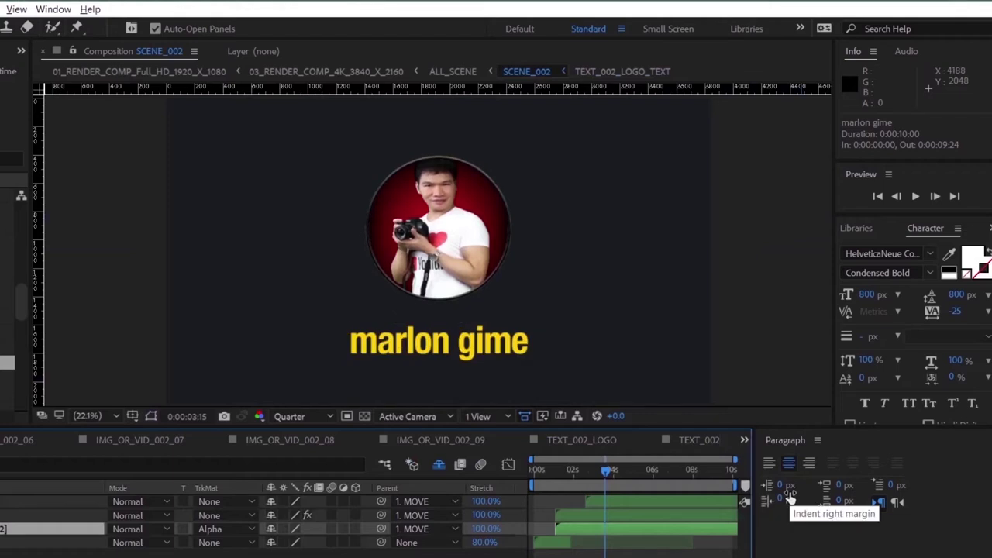
pyautogui.click(683, 443)
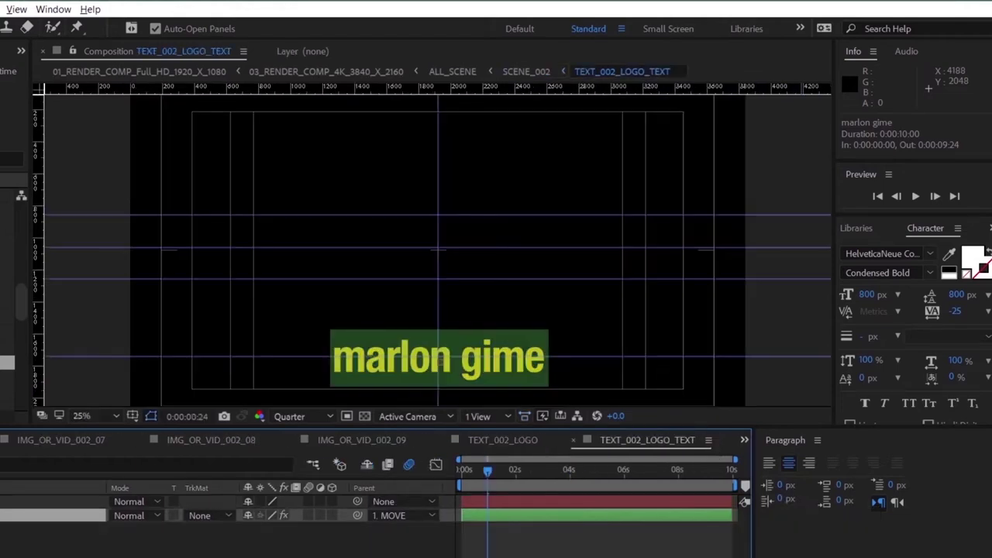
pyautogui.press('Escape')
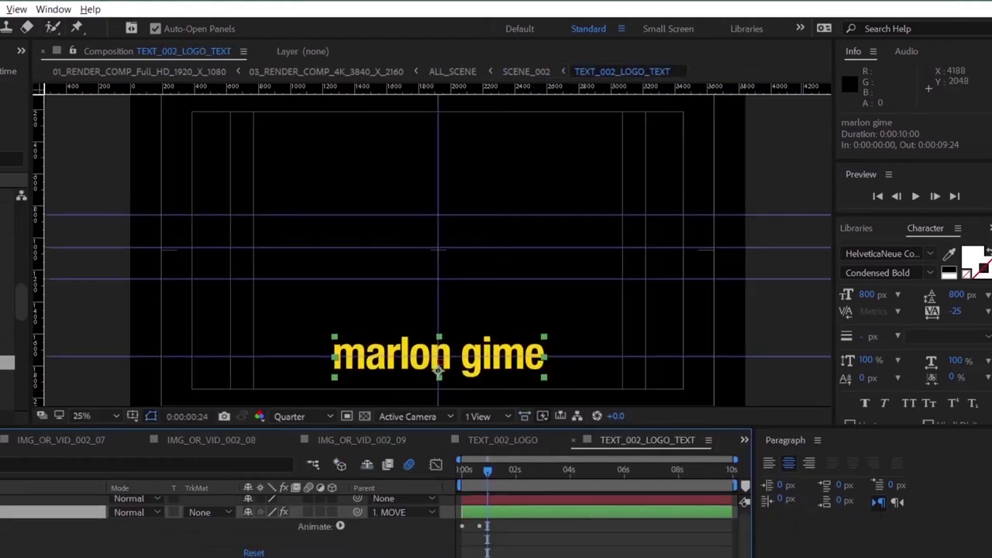
pyautogui.click(744, 439)
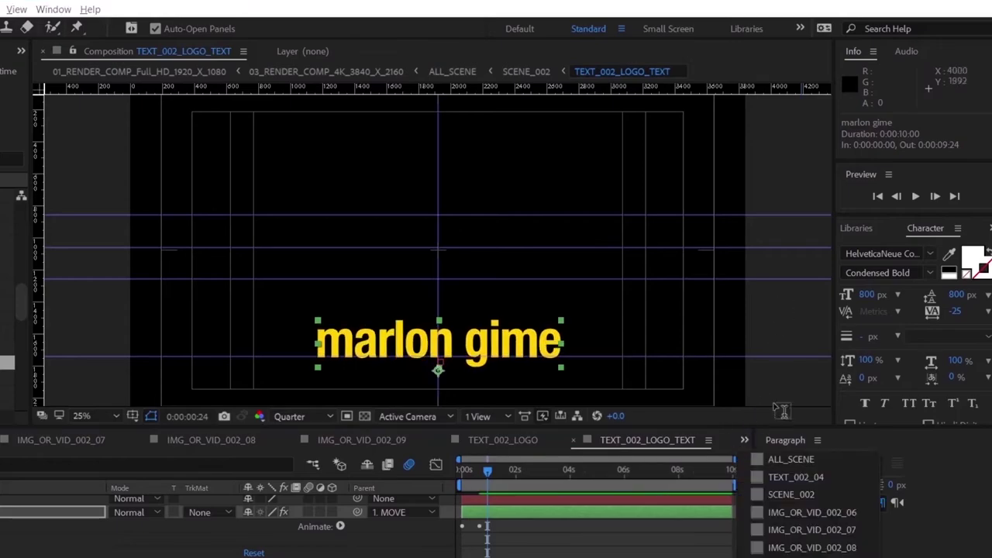
pyautogui.click(786, 498)
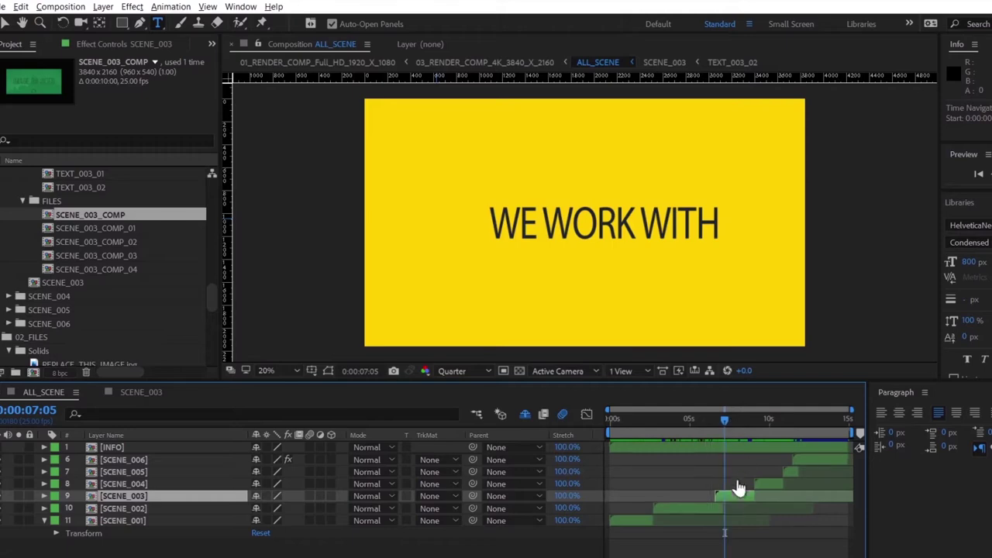
# Open SCENE_003, then TEXT_003_01 and TEXT_003_02, and start editing the BRANDS text layer
pyautogui.doubleClick(728, 503)
pyautogui.click(116, 471)
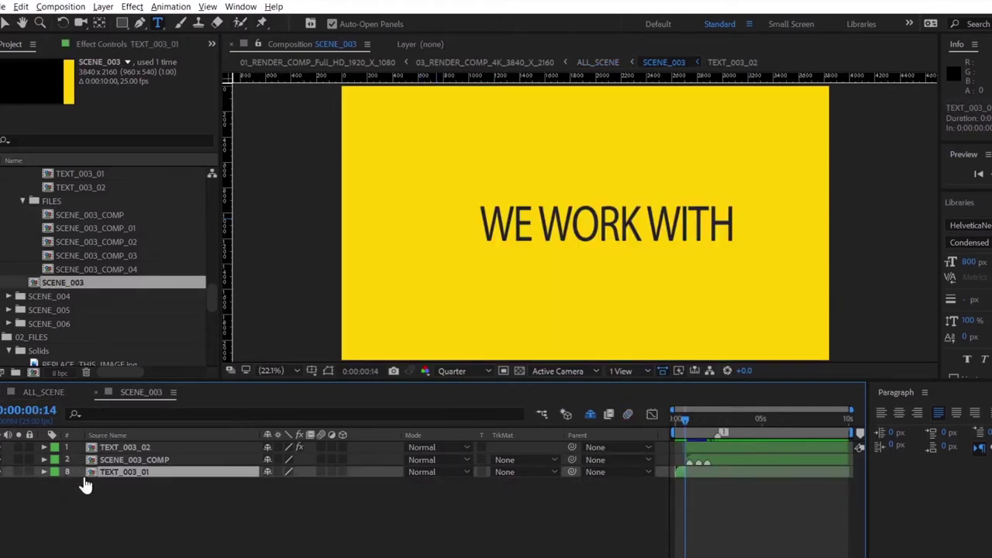
pyautogui.doubleClick(91, 474)
pyautogui.doubleClick(91, 454)
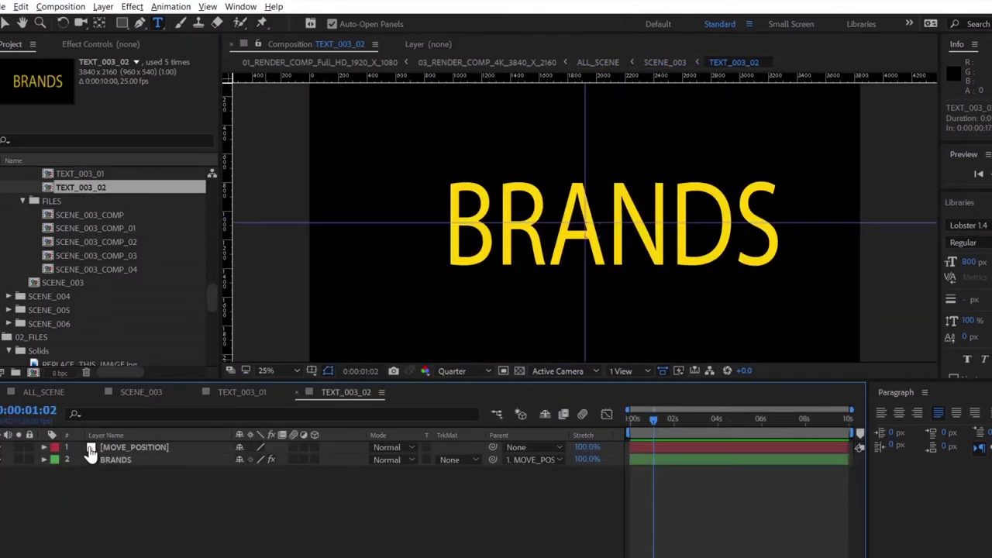
pyautogui.click(116, 459)
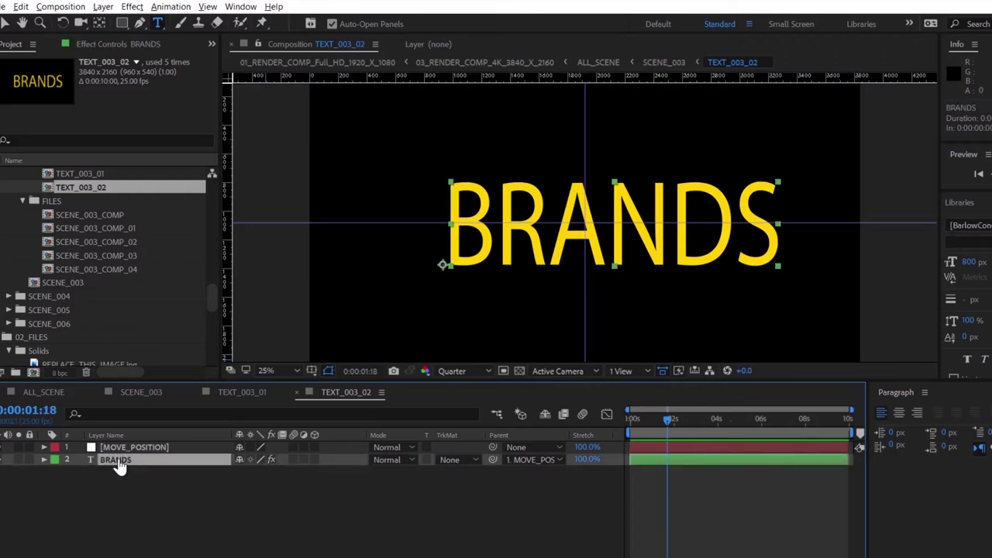
pyautogui.doubleClick(122, 462)
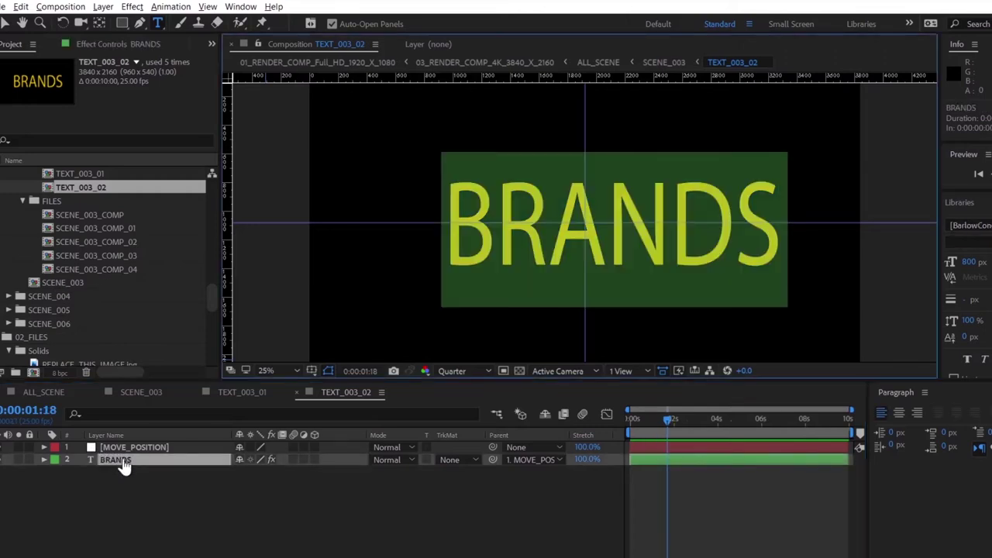
# Type After Effects, Premiere Pro and Photoshop on separate lines in Russo One, left-aligned and recentred
pyautogui.write('Afte')
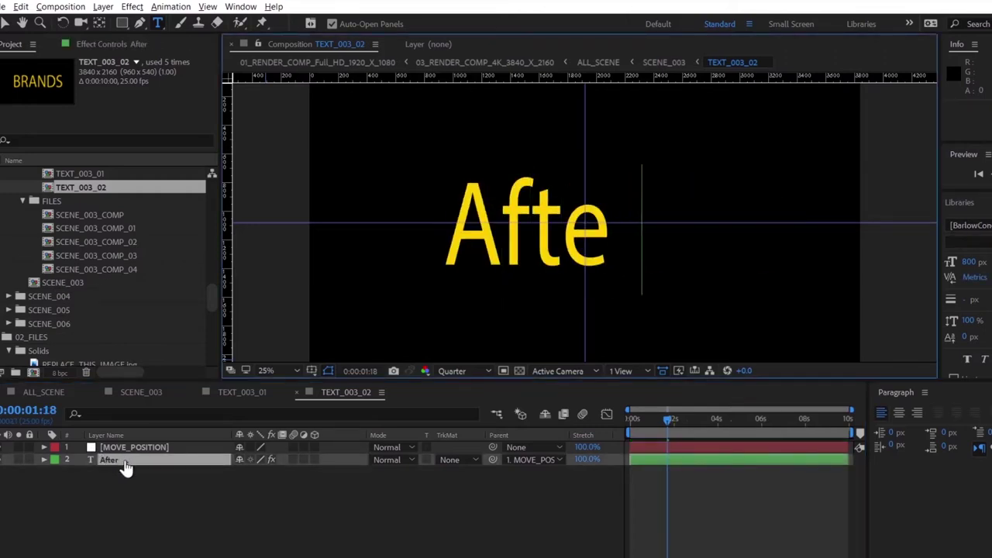
pyautogui.write('r Effects')
pyautogui.doubleClick(137, 457)
pyautogui.press(',')
pyautogui.click(700, 254)
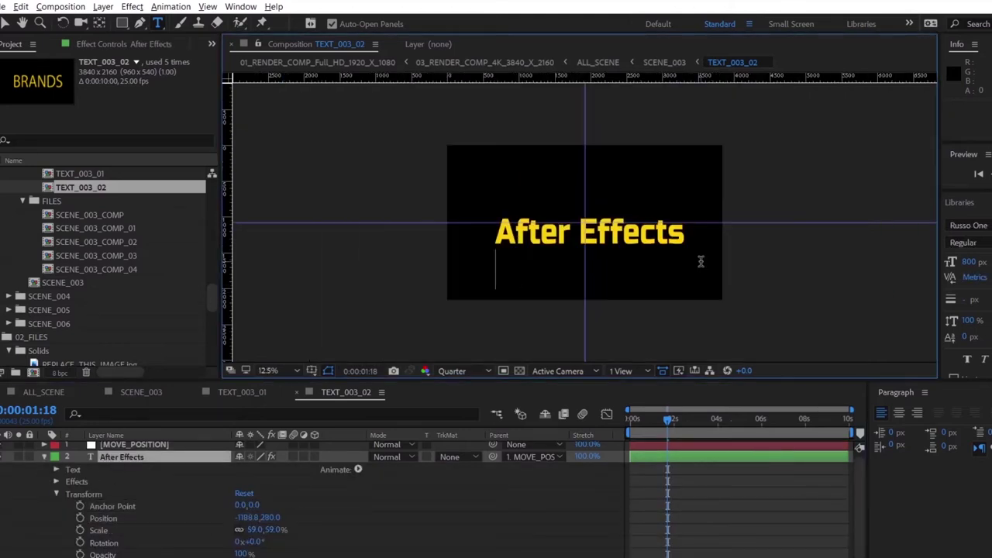
pyautogui.press('Return')
pyautogui.write('Premiere Pro')
pyautogui.press('Return')
pyautogui.write('Photo')
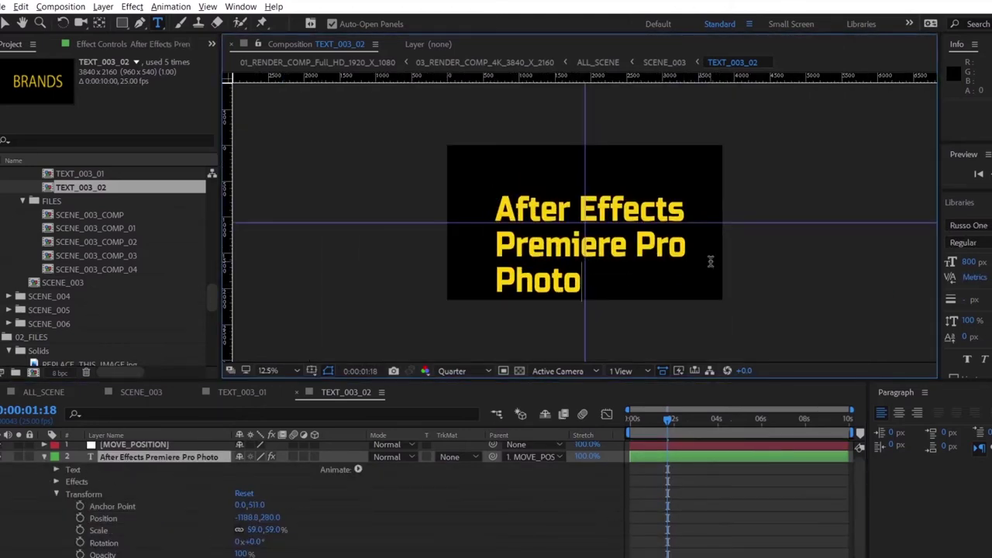
pyautogui.write('shop')
pyautogui.hotkey('ctrl', 'a')
pyautogui.click(899, 413)
pyautogui.moveTo(248, 504); pyautogui.dragTo(191, 500)
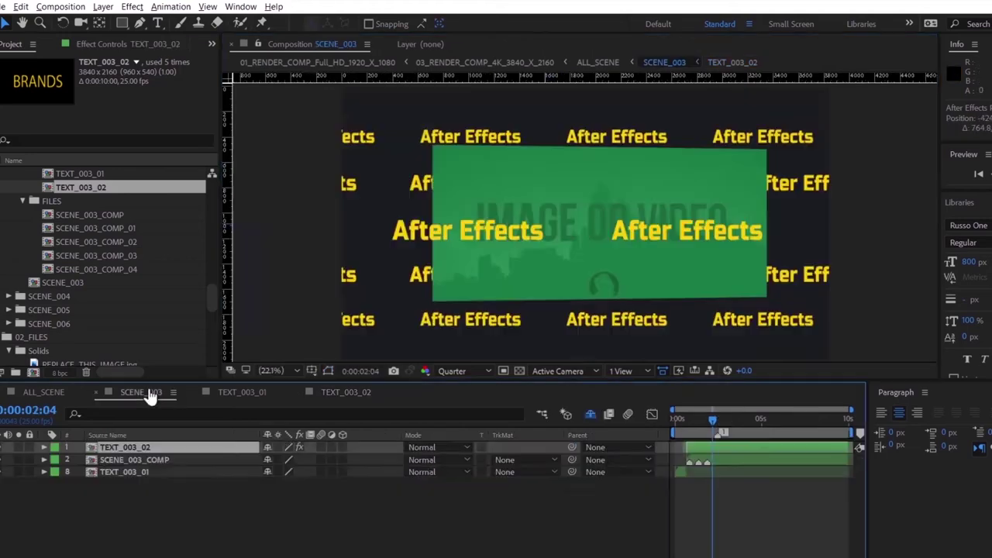
# Import the images 1, 2 and THUMBNAIL into the project
pyautogui.click(7, 6)
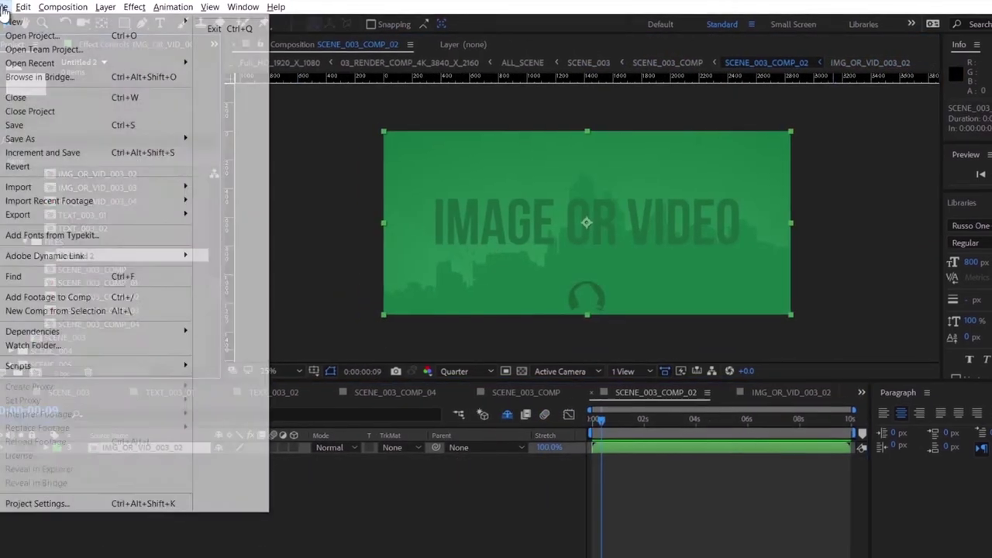
pyautogui.moveTo(85, 190)
pyautogui.click(225, 189)
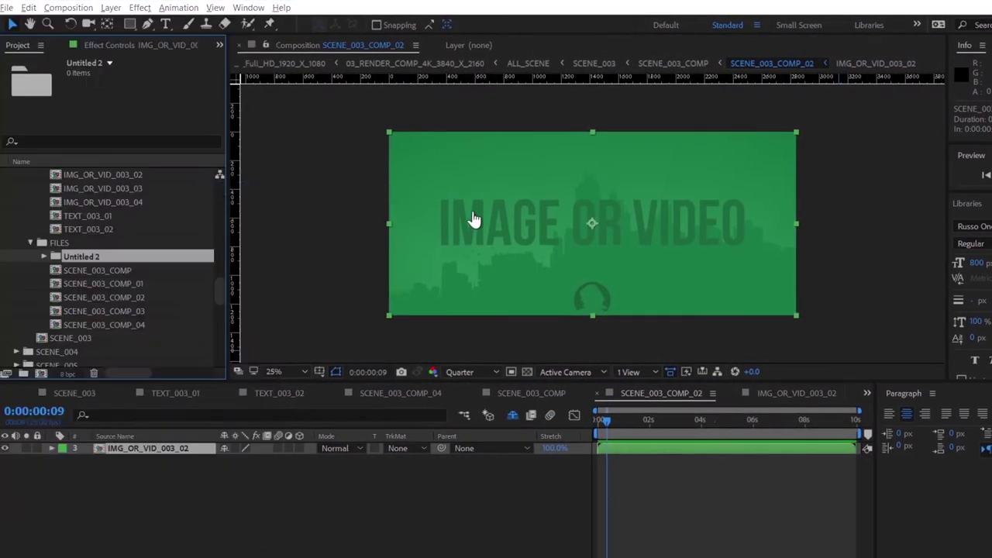
pyautogui.click(162, 116)
pyautogui.keyDown('ctrl'); pyautogui.click(242, 116); pyautogui.keyUp('ctrl')
pyautogui.keyDown('ctrl'); pyautogui.click(163, 246); pyautogui.keyUp('ctrl')
pyautogui.click(426, 427)
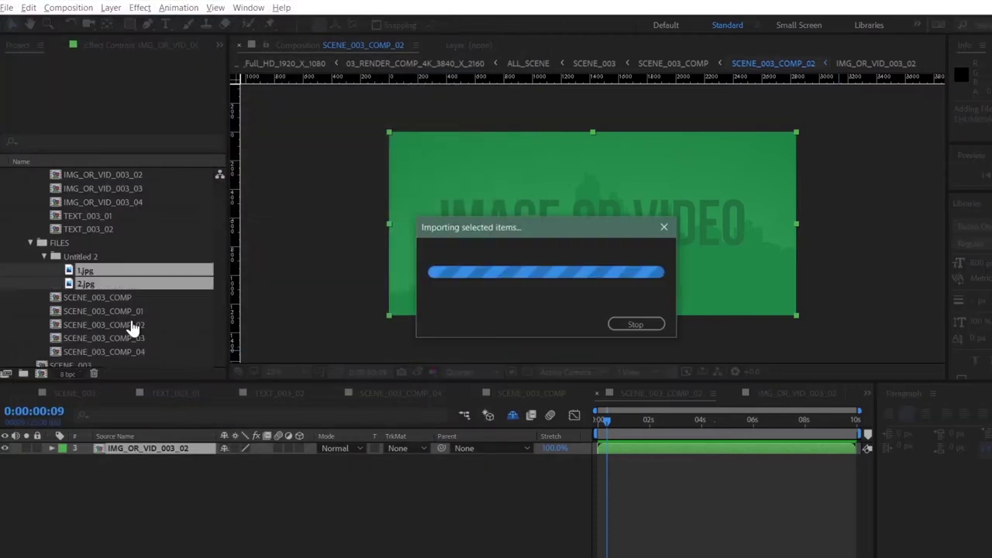
# Put 2.jpg into IMG_OR_VID_003_02 at 148% scale with the placeholder hidden, then open SCENE_003_COMP_01
pyautogui.moveTo(85, 284); pyautogui.dragTo(93, 457)
pyautogui.click(5, 449)
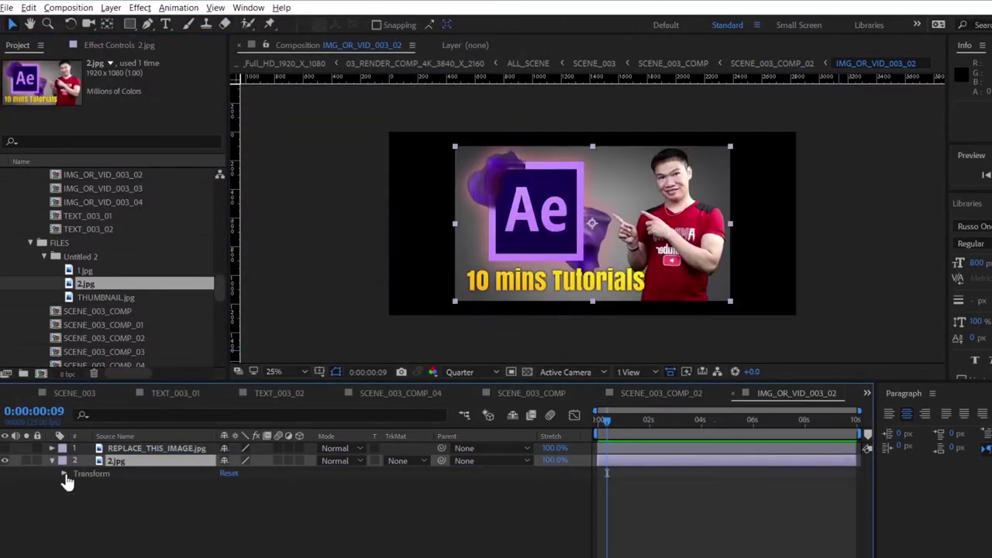
pyautogui.moveTo(258, 517); pyautogui.dragTo(286, 508)
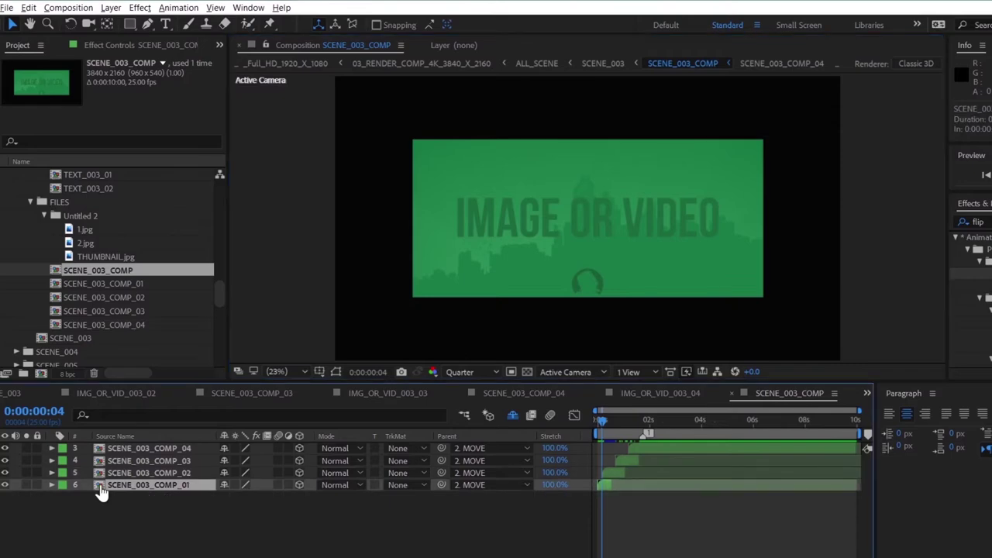
pyautogui.doubleClick(99, 490)
# Set the viewer to 33.3% and open SCENE_003_COMP_01's Composition Settings showing 2840 x 1280
pyautogui.click(287, 371)
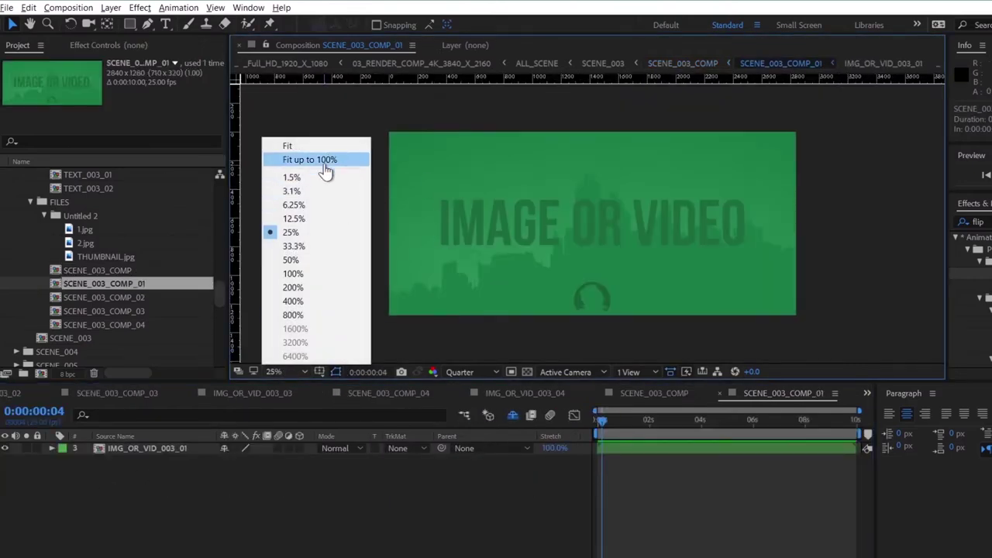
pyautogui.click(310, 198)
pyautogui.click(68, 8)
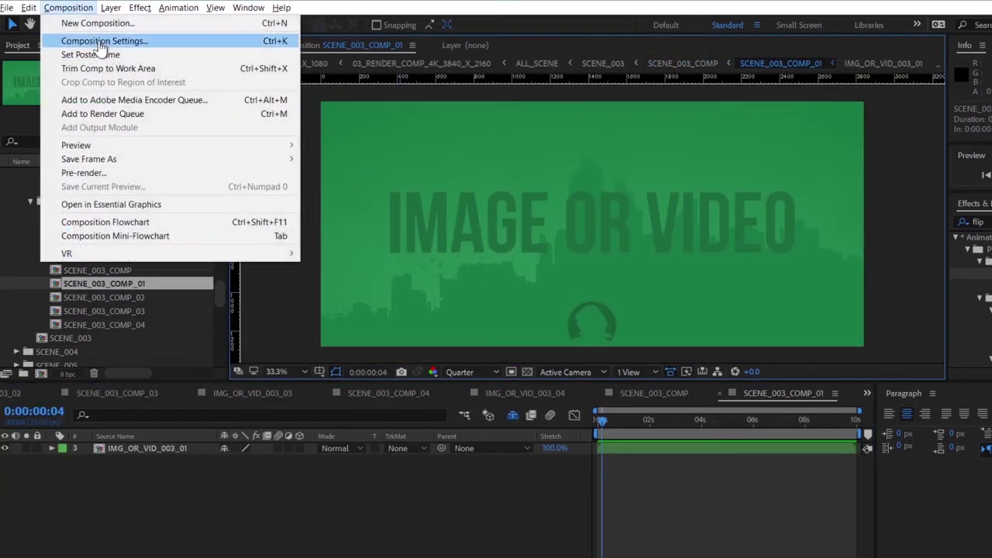
pyautogui.click(100, 41)
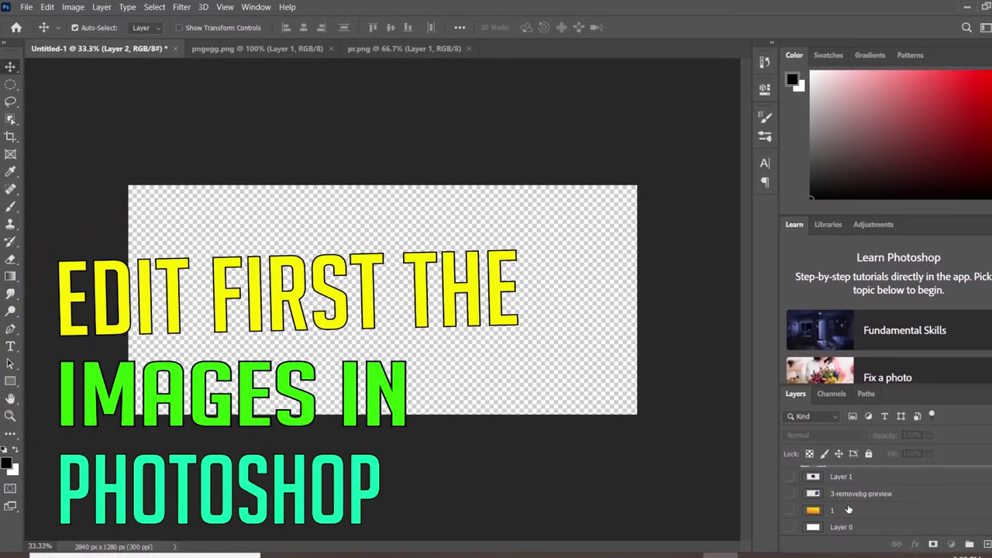
# Bring the Ae tutorial thumbnail into the 2840 x 1280 Untitled-1 canvas, scaled to the canvas height
pyautogui.click(848, 509)
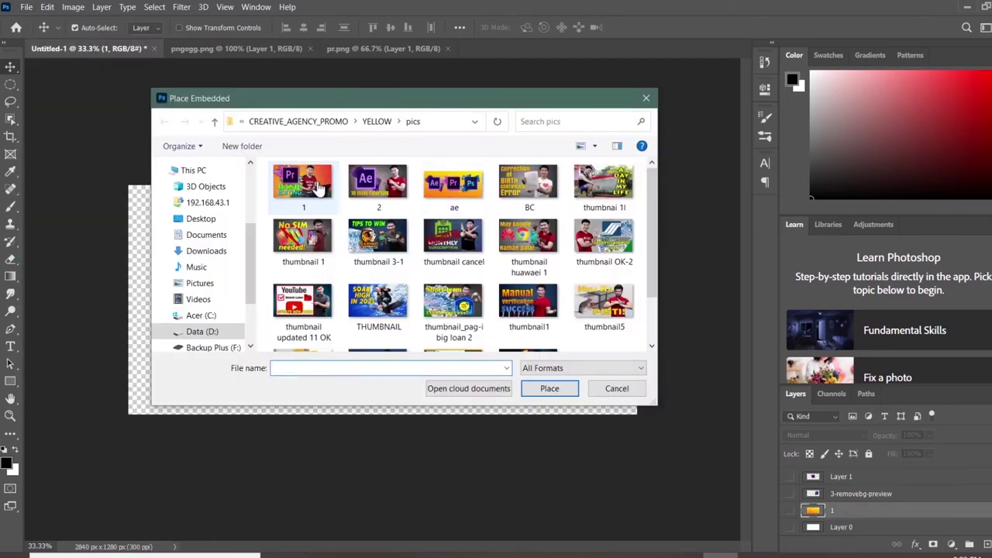
pyautogui.click(549, 414)
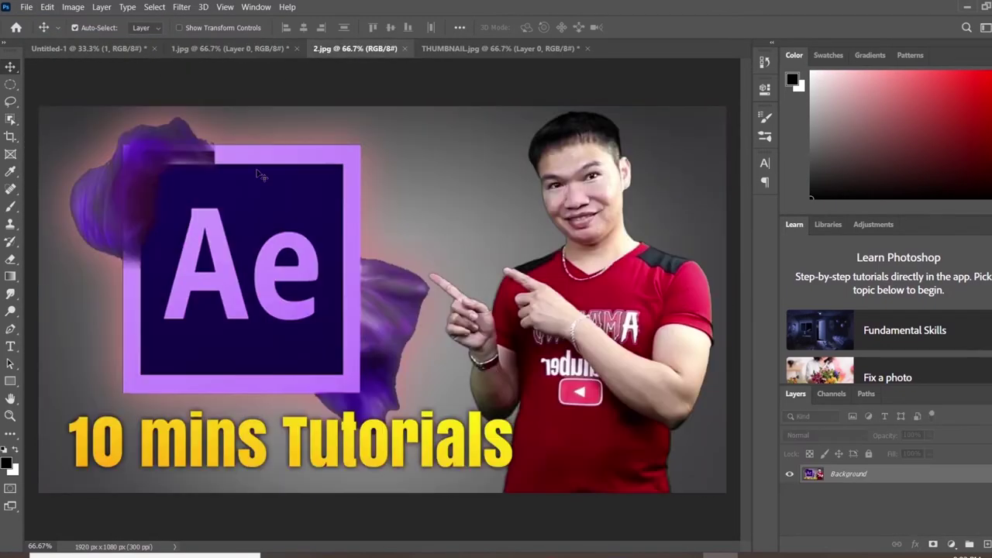
pyautogui.moveTo(261, 175); pyautogui.dragTo(267, 180)
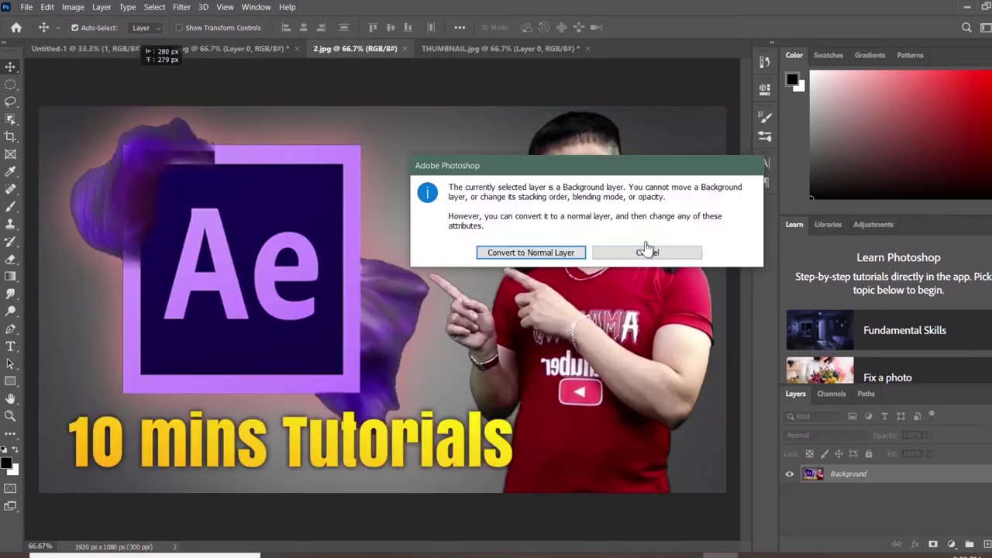
pyautogui.click(543, 250)
pyautogui.moveTo(310, 232); pyautogui.dragTo(89, 48)
pyautogui.hotkey('ctrl', 't')
pyautogui.moveTo(549, 208); pyautogui.dragTo(581, 184)
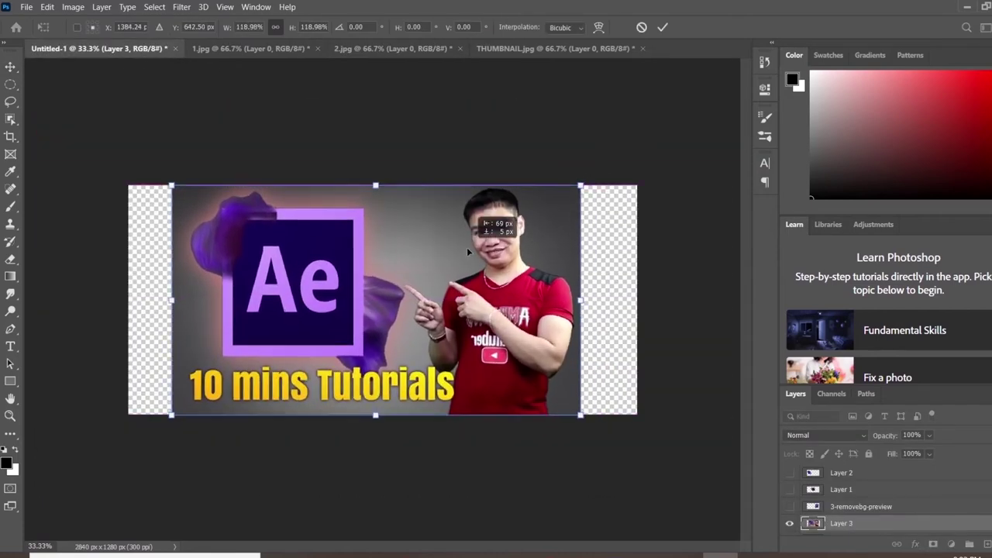
pyautogui.press('Return')
# Duplicate the thumbnail layer and stretch thin right and left edge strips out to the canvas edges
pyautogui.hotkey('ctrl', 'j')
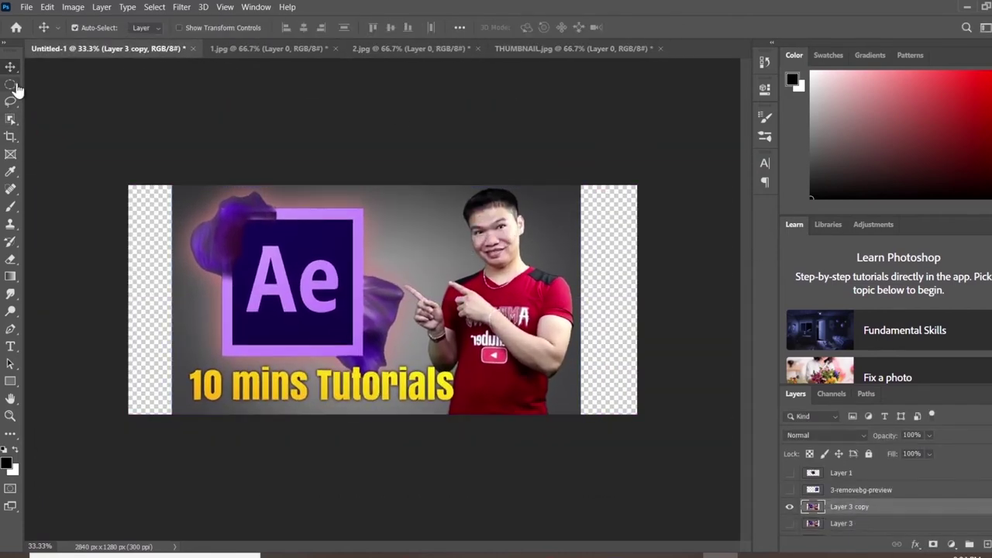
pyautogui.click(12, 85)
pyautogui.hotkey('ctrl', 't')
pyautogui.moveTo(602, 300); pyautogui.dragTo(637, 300)
pyautogui.click(661, 28)
pyautogui.hotkey('ctrl', 'd')
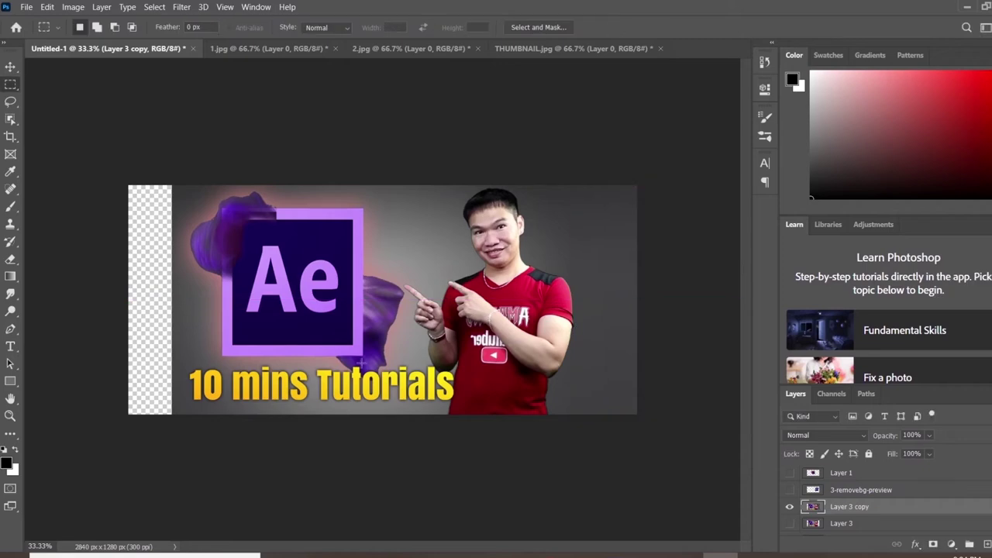
pyautogui.moveTo(180, 446); pyautogui.dragTo(171, 183)
pyautogui.hotkey('ctrl', 't')
pyautogui.moveTo(171, 300); pyautogui.dragTo(128, 299)
pyautogui.press('Return')
# Attempt saving as JPEG named 2, dismiss the error, and close the open 2.jpg document
pyautogui.click(27, 6)
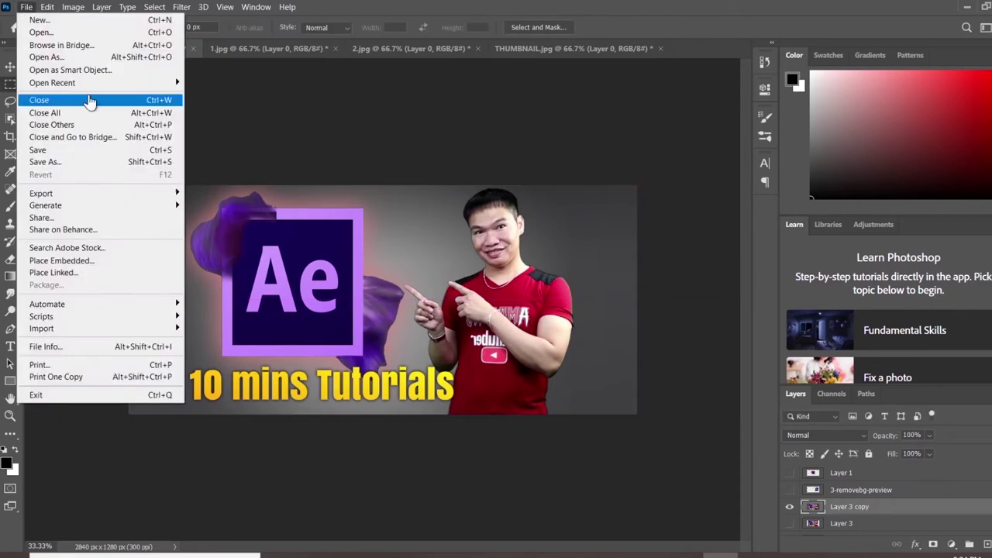
pyautogui.click(67, 333)
pyautogui.doubleClick(376, 184)
pyautogui.press('Return')
pyautogui.hotkey('ctrl', 'shift', 's')
pyautogui.click(442, 355)
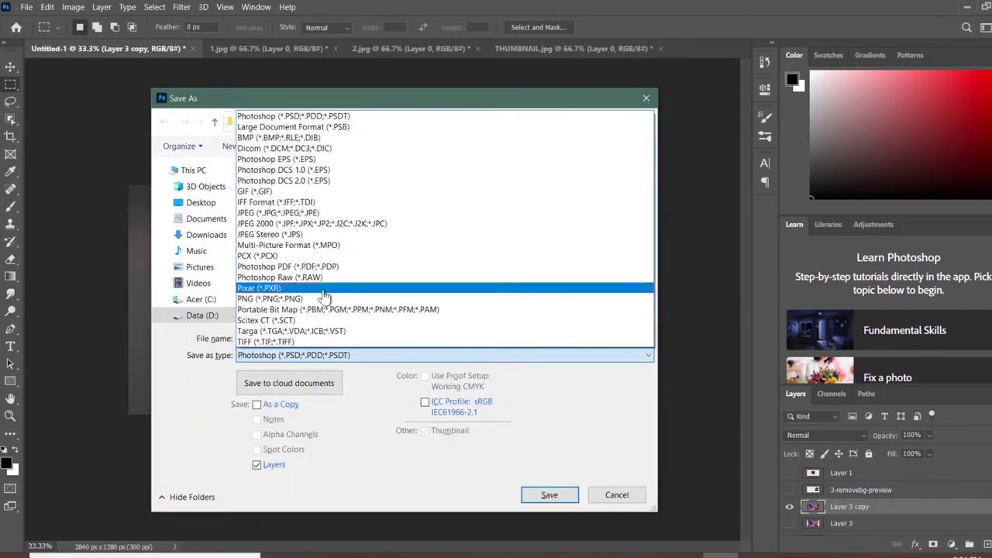
pyautogui.click(325, 298)
pyautogui.click(378, 183)
pyautogui.click(549, 494)
pyautogui.click(543, 231)
pyautogui.click(411, 48)
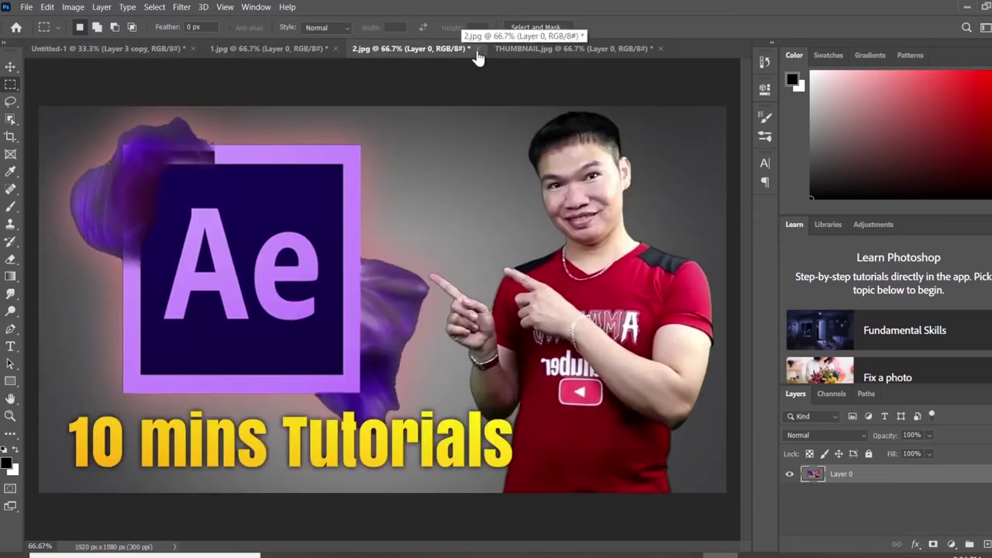
pyautogui.click(478, 48)
# Save the canvas as JPEG over 2.jpg at maximum quality 12
pyautogui.hotkey('ctrl', 'shift', 's')
pyautogui.click(442, 355)
pyautogui.click(325, 298)
pyautogui.click(377, 181)
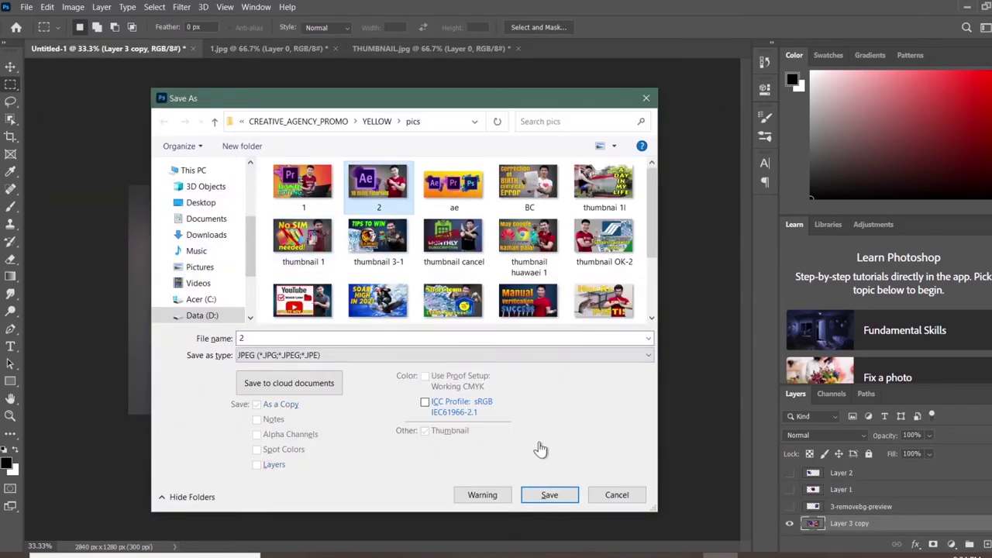
pyautogui.click(548, 495)
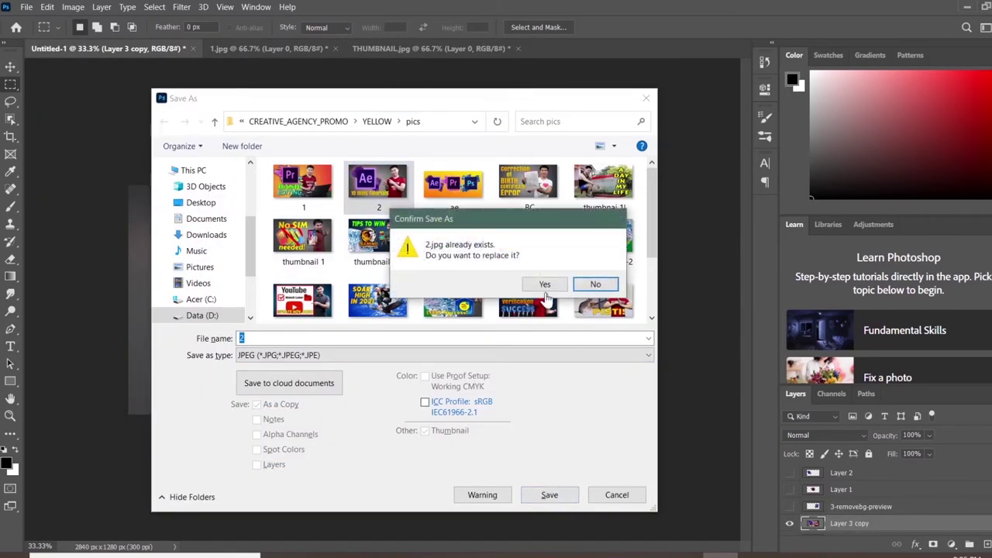
pyautogui.click(545, 285)
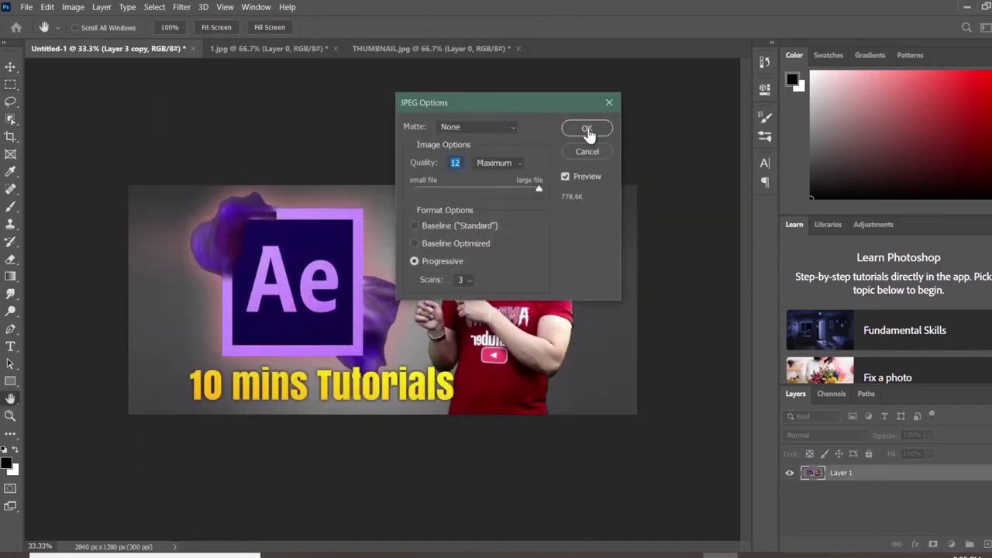
pyautogui.click(587, 129)
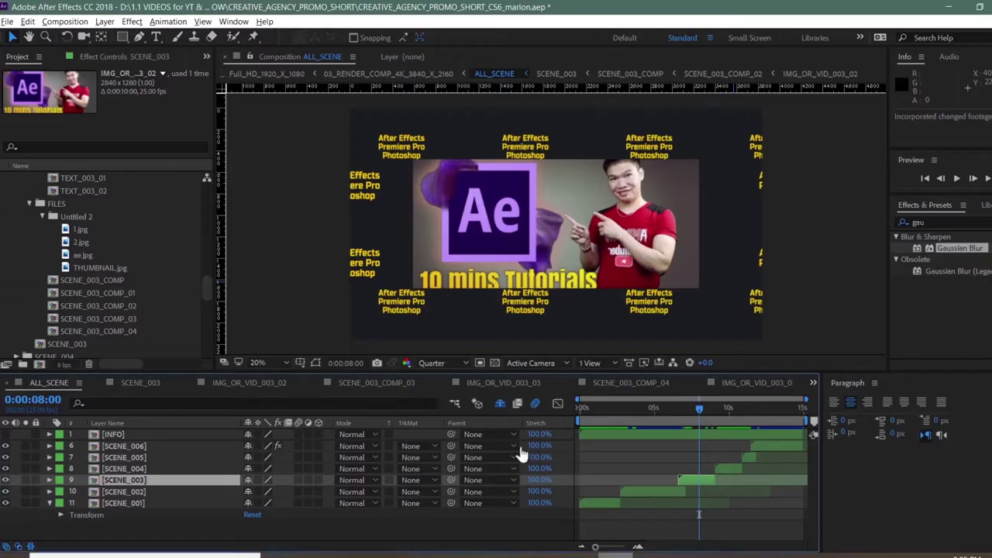
pyautogui.click(812, 381)
pyautogui.doubleClick(100, 306)
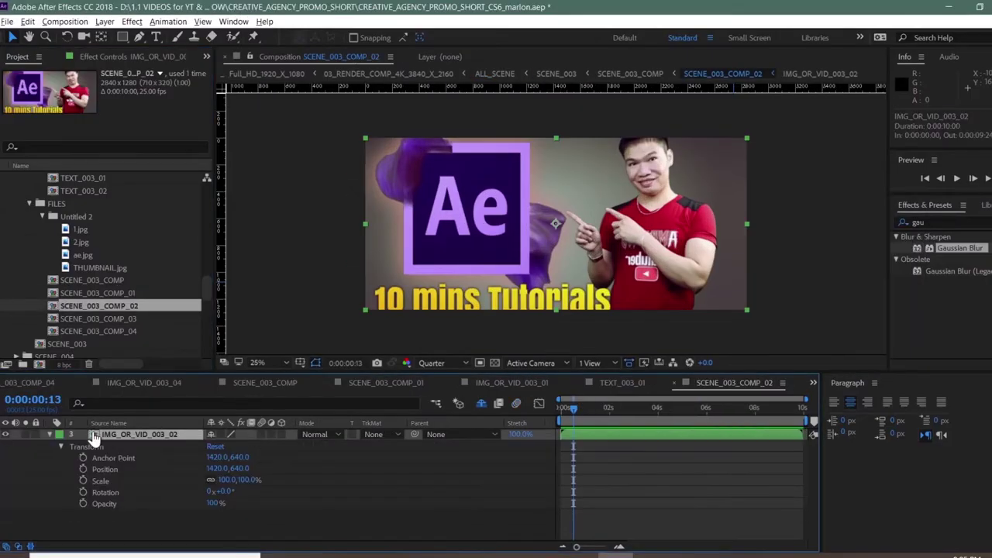
pyautogui.doubleClick(93, 436)
pyautogui.click(6, 446)
pyautogui.click(6, 446)
pyautogui.click(60, 465)
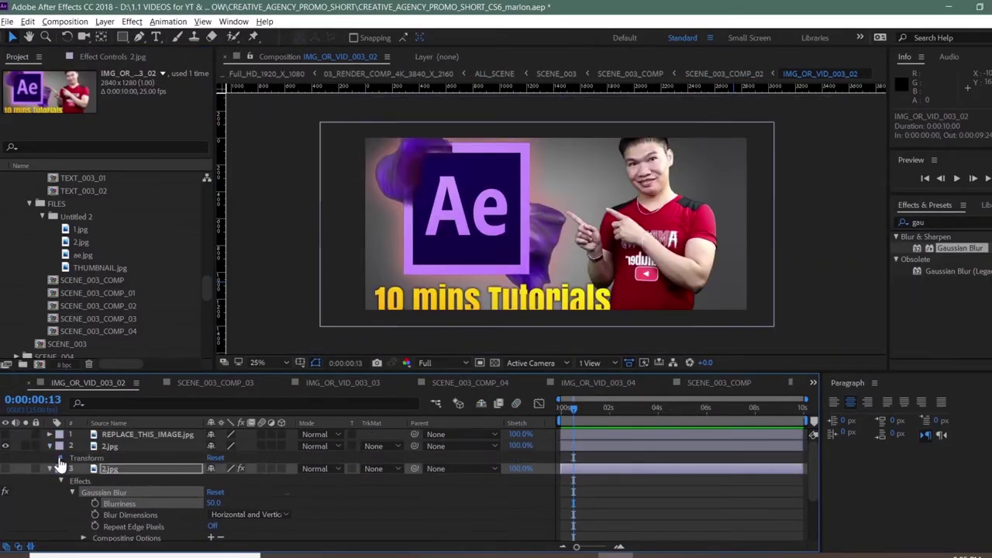
pyautogui.click(61, 458)
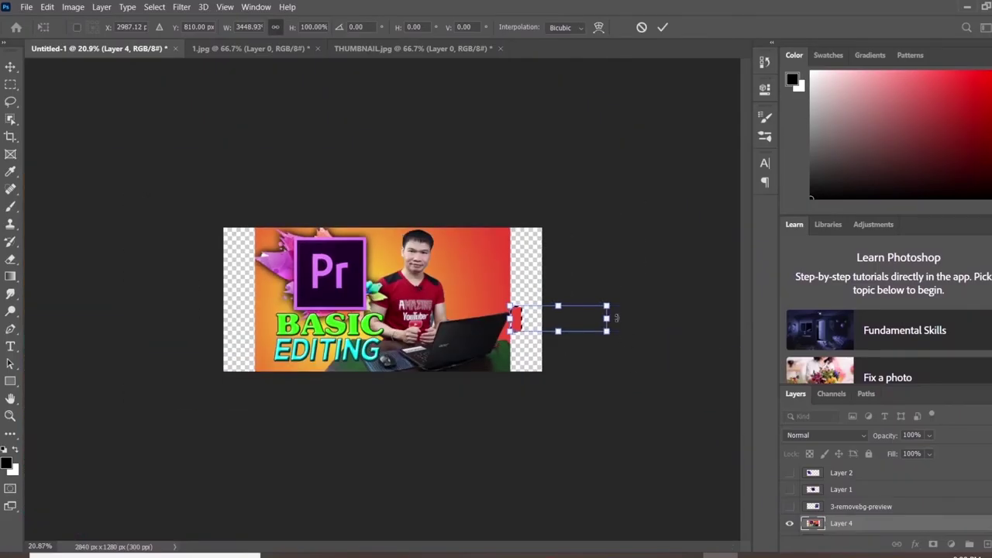
# Stretch the right-edge strip of the thumbnail to cover the empty right side
pyautogui.click(660, 28)
pyautogui.hotkey('ctrl', '+')
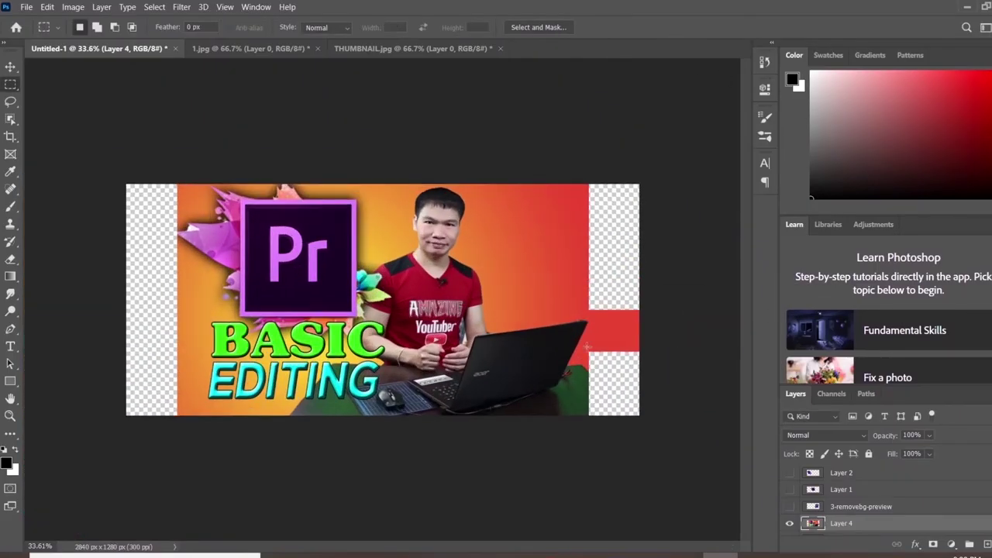
pyautogui.hotkey('ctrl', 't')
pyautogui.hotkey('ctrl', '-')
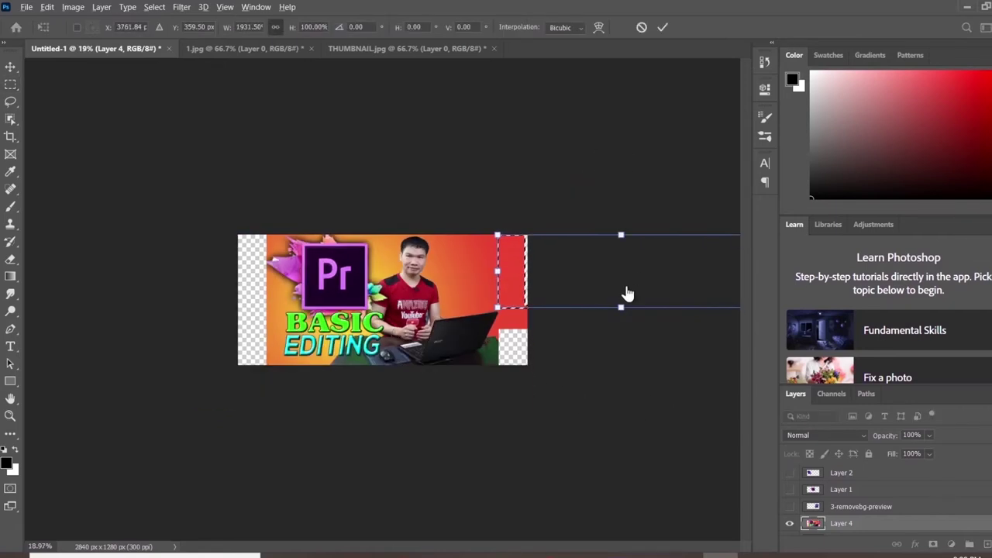
pyautogui.hotkey('ctrl', '-')
pyautogui.click(660, 28)
pyautogui.hotkey('ctrl', '0')
pyautogui.hotkey('ctrl', 't')
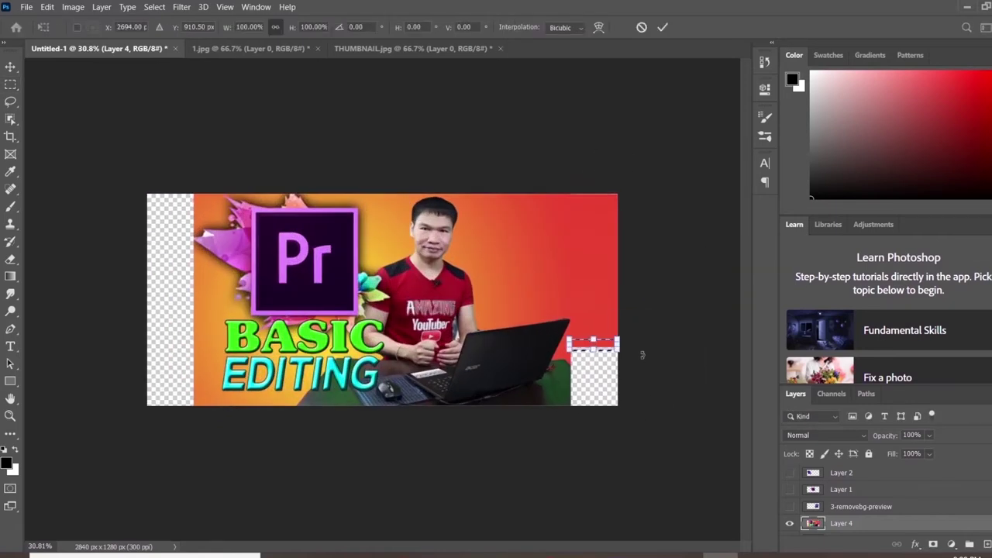
pyautogui.click(660, 28)
# Stretch strips along the left and top-left edges to fill the remaining empty areas
pyautogui.moveTo(209, 441); pyautogui.dragTo(147, 250)
pyautogui.hotkey('ctrl', 't')
pyautogui.moveTo(148, 327); pyautogui.dragTo(44, 327)
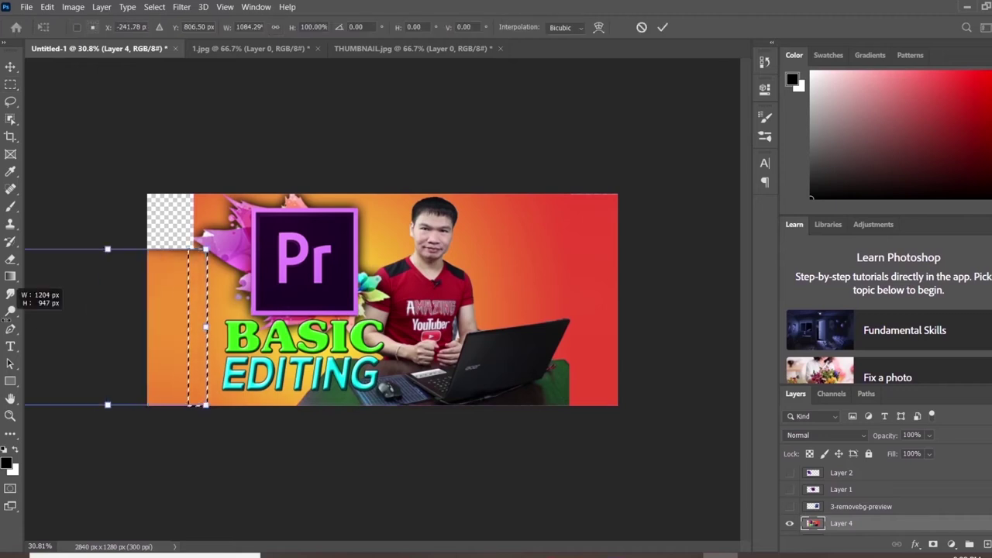
pyautogui.press('Return')
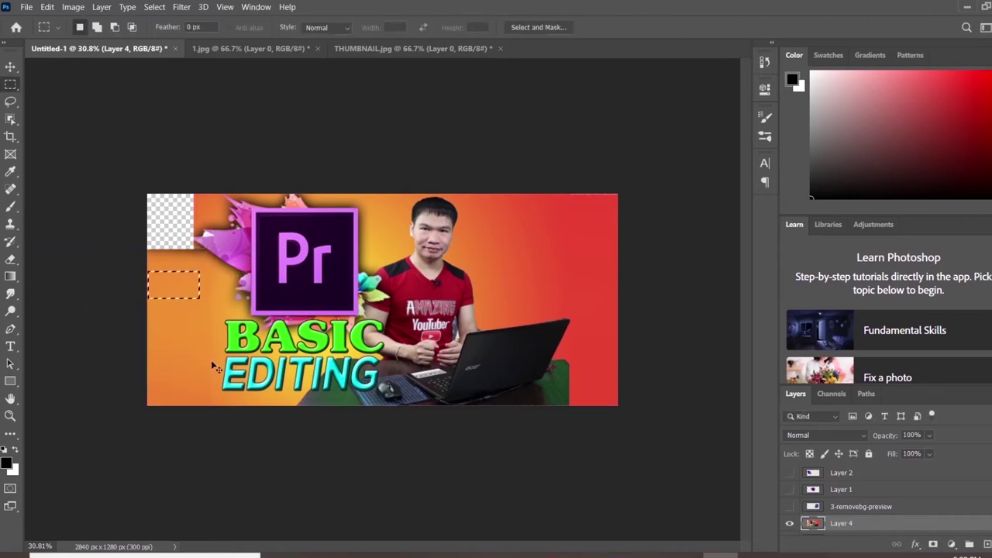
pyautogui.hotkey('ctrl', 't')
pyautogui.moveTo(173, 271)
pyautogui.mouseDown()
pyautogui.moveTo(173, 194)
pyautogui.moveTo(170, 261)
pyautogui.mouseUp()
pyautogui.click(662, 27)
pyautogui.hotkey('ctrl', 't')
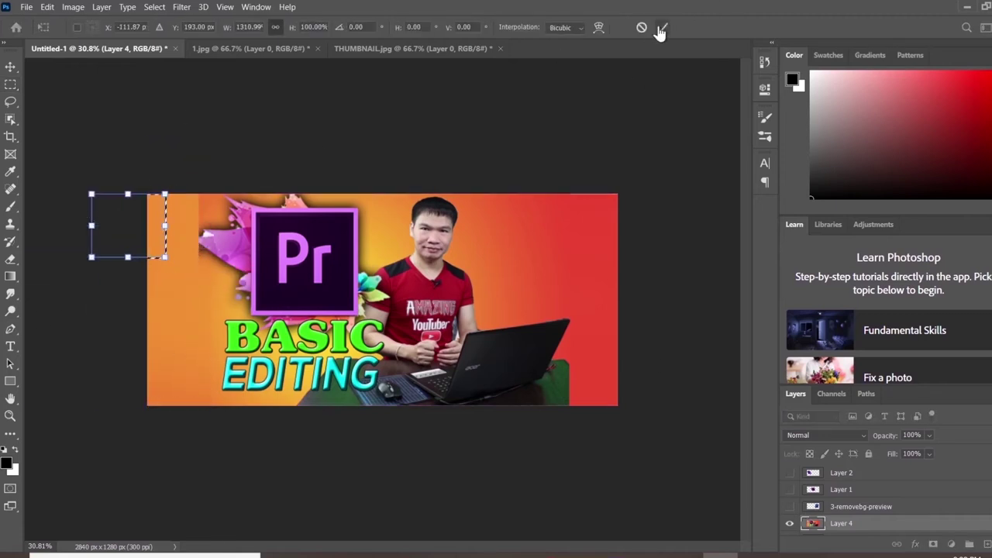
pyautogui.click(661, 30)
pyautogui.hotkey('ctrl', 'd')
# Save the image as JPEG, replacing 1.jpg
pyautogui.hotkey('ctrl', 's')
pyautogui.press('Escape')
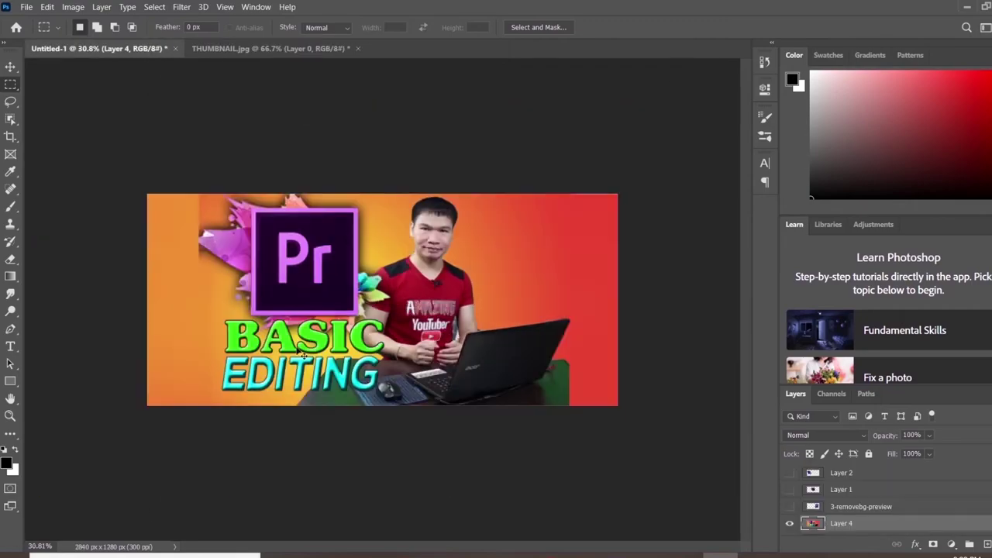
pyautogui.hotkey('ctrl', 'shift', 's')
pyautogui.click(442, 290)
pyautogui.click(288, 152)
pyautogui.click(547, 493)
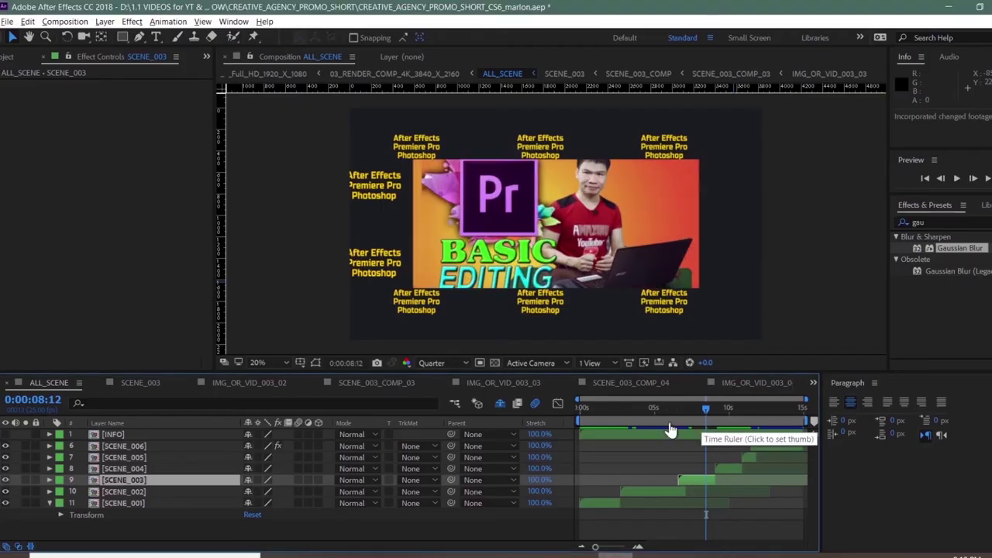
# Check the 1.jpg layers' effects and scale in IMG_OR_VID_003_03, then nudge the Ae logo left
pyautogui.click(11, 57)
pyautogui.doubleClick(195, 328)
pyautogui.click(108, 446)
pyautogui.press('e')
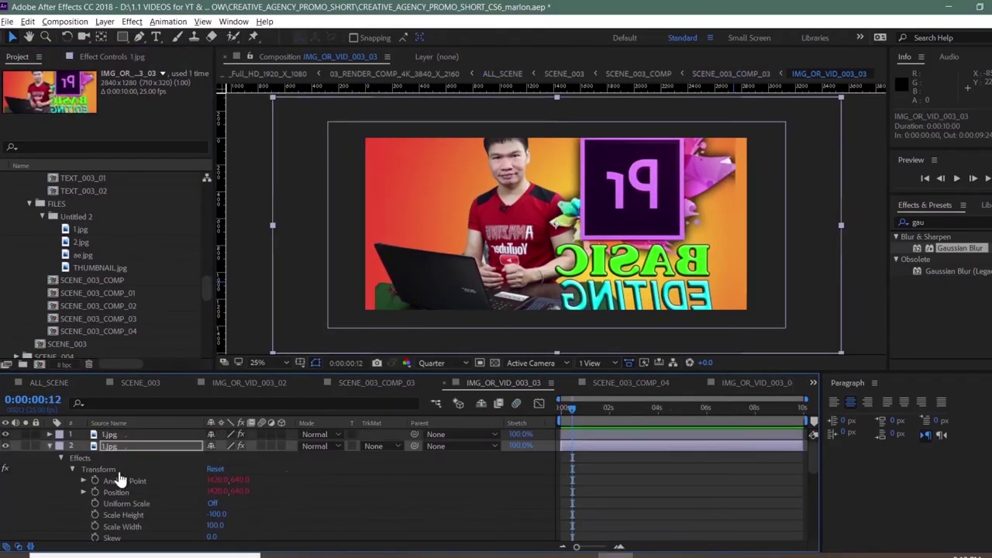
pyautogui.click(50, 446)
pyautogui.click(50, 434)
pyautogui.click(61, 457)
pyautogui.click(101, 492)
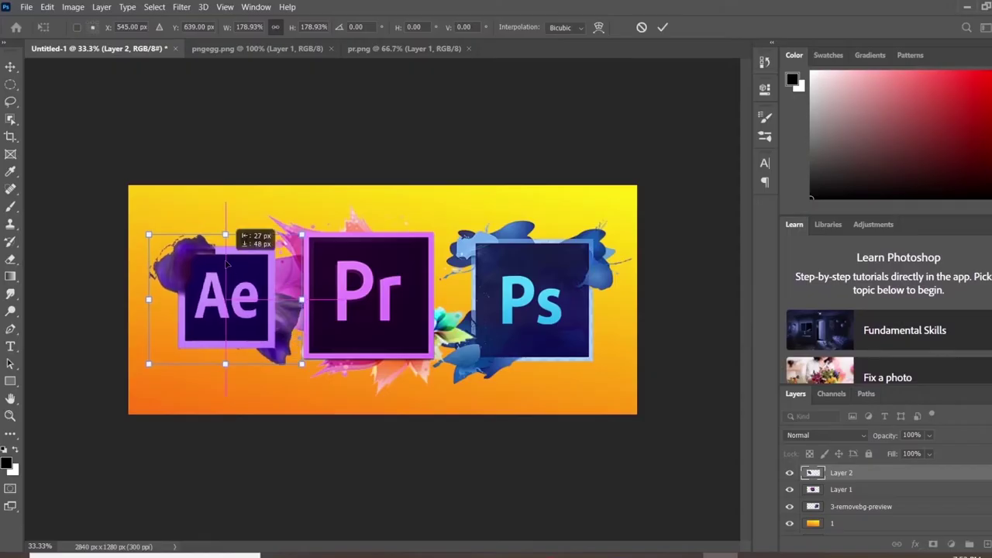
pyautogui.moveTo(226, 260); pyautogui.dragTo(233, 270)
# Shrink the Ae logo, then resize the Pr logo and shift it right
pyautogui.moveTo(124, 210); pyautogui.dragTo(163, 233)
pyautogui.press('Return')
pyautogui.click(372, 294)
pyautogui.hotkey('ctrl', 't')
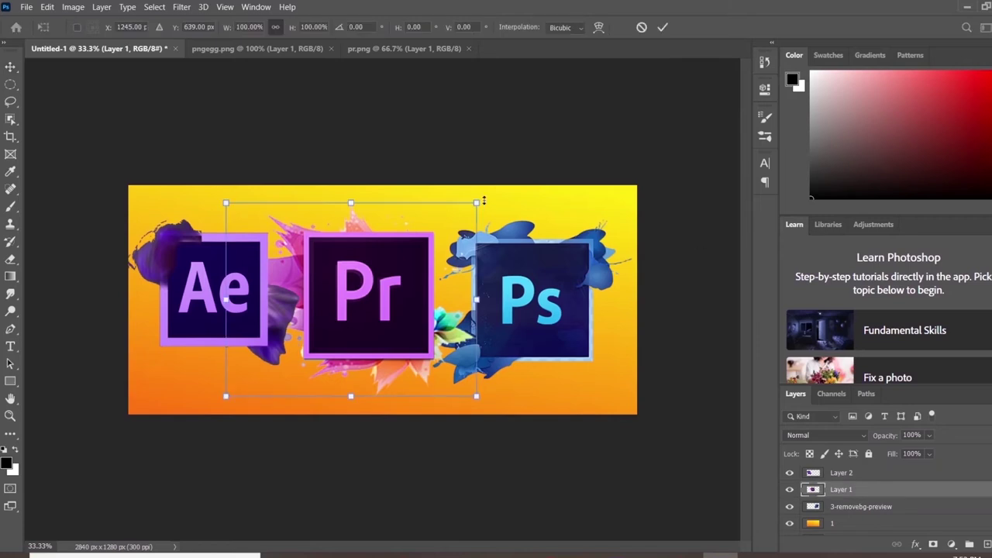
pyautogui.moveTo(476, 202); pyautogui.dragTo(448, 219)
pyautogui.moveTo(418, 288); pyautogui.dragTo(431, 289)
pyautogui.press('Return')
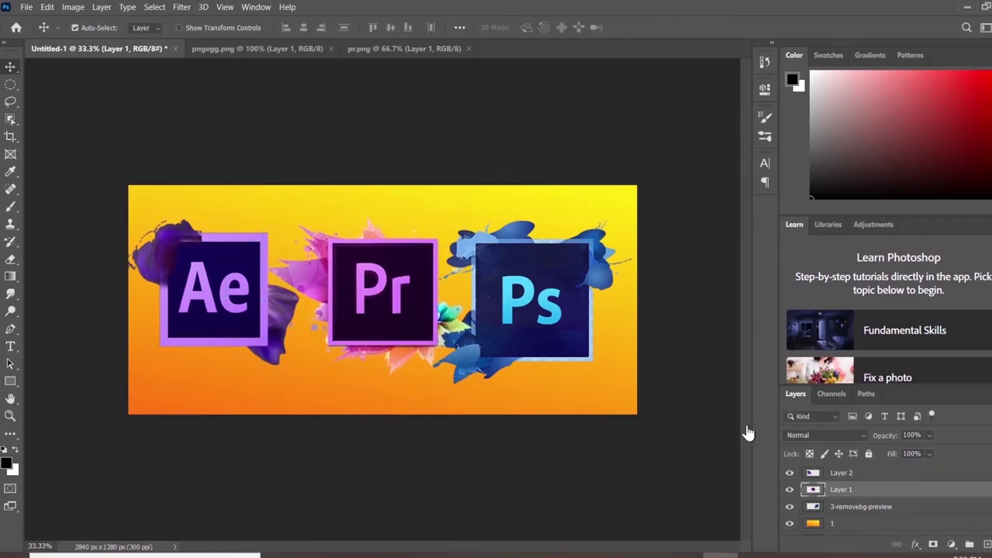
pyautogui.hotkey('ctrl', 't')
pyautogui.moveTo(504, 288); pyautogui.dragTo(481, 288)
pyautogui.click(662, 27)
# Adjust the Ps logo, then enlarge the Pr and Ae logos to balance the spacing
pyautogui.click(860, 506)
pyautogui.hotkey('ctrl', 't')
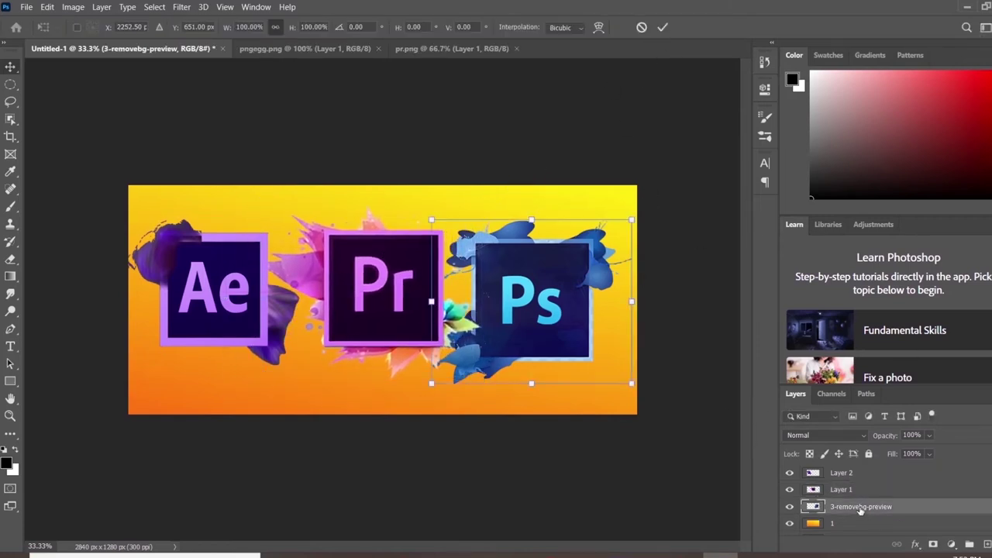
pyautogui.moveTo(632, 338); pyautogui.dragTo(636, 339)
pyautogui.click(662, 27)
pyautogui.click(841, 488)
pyautogui.hotkey('ctrl', 't')
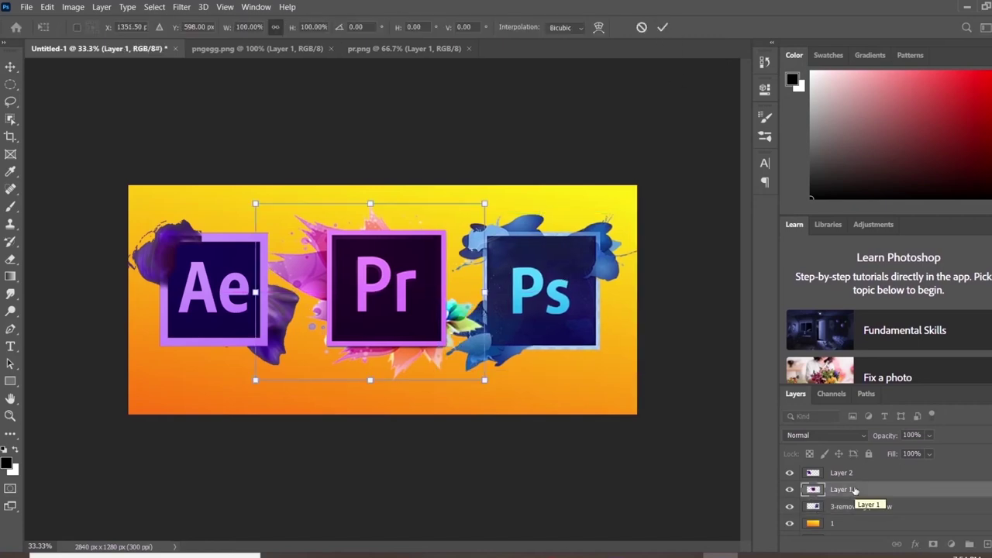
pyautogui.moveTo(446, 203); pyautogui.dragTo(488, 203)
pyautogui.click(662, 27)
pyautogui.click(840, 473)
pyautogui.hotkey('ctrl', 't')
pyautogui.moveTo(310, 220); pyautogui.dragTo(316, 212)
pyautogui.click(662, 27)
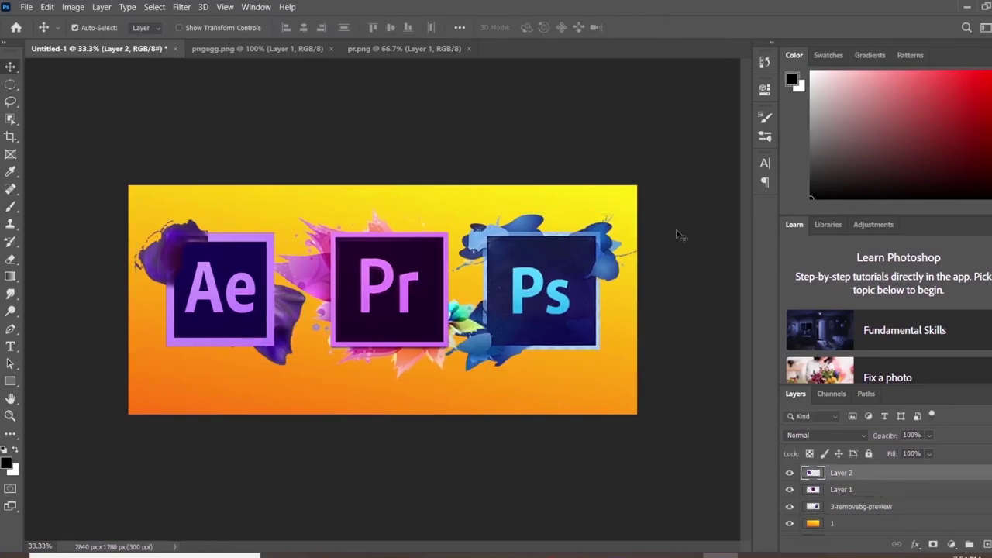
# Save the banner as a JPEG in CREATIVE_AGENCY_PROMO > YELLOW > pics
pyautogui.hotkey('ctrl', 'shift', 's')
pyautogui.click(398, 354)
pyautogui.click(277, 261)
pyautogui.click(202, 294)
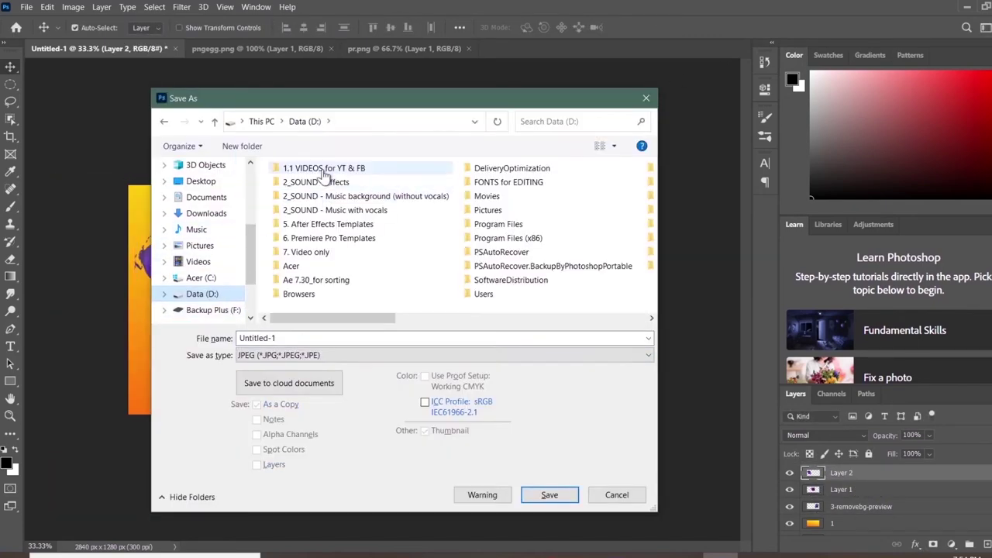
pyautogui.doubleClick(318, 166)
pyautogui.doubleClick(315, 203)
pyautogui.doubleClick(316, 215)
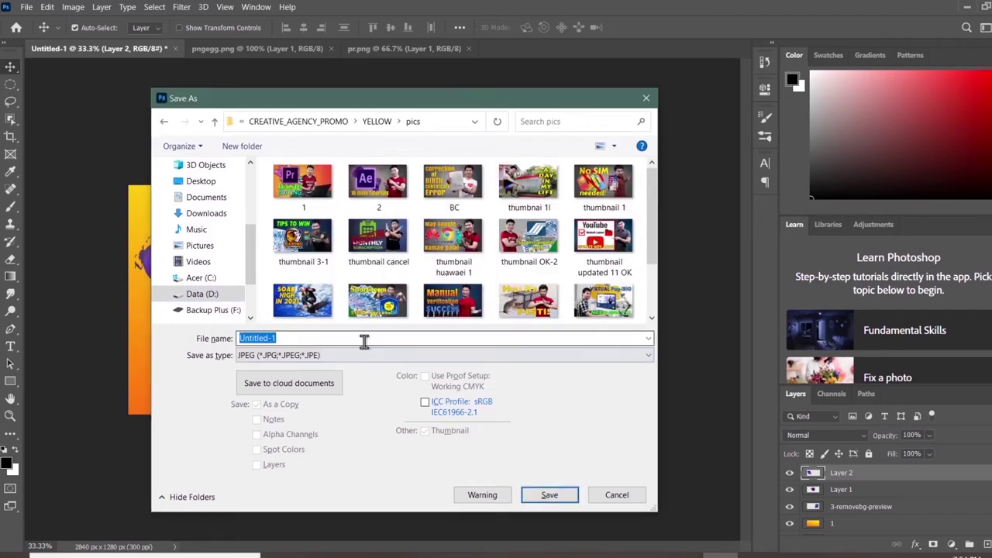
pyautogui.click(345, 338)
pyautogui.press('Return')
pyautogui.press('Return')
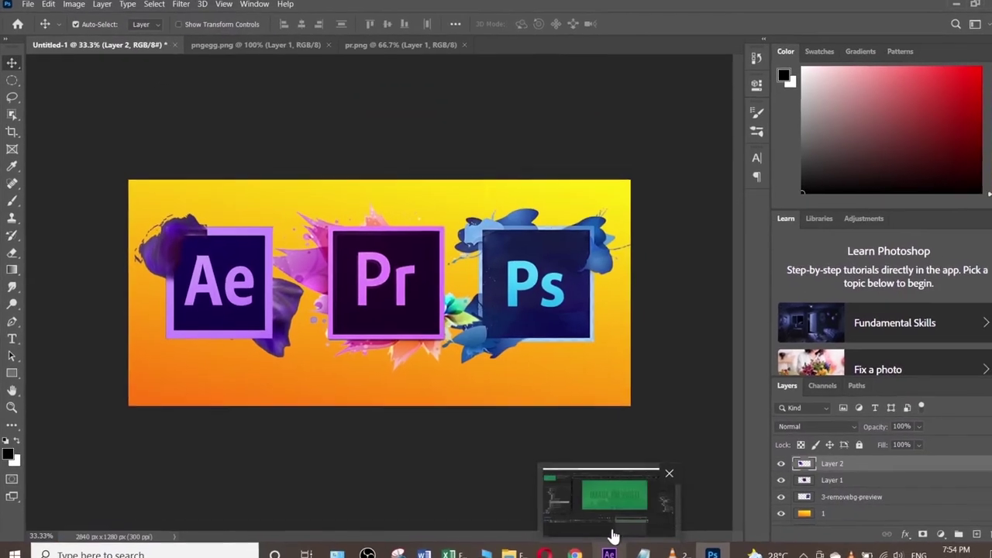
pyautogui.click(611, 531)
# Import ae.jpg as a layer in IMG_OR_VID_003_01, then hide TEXT_003_02 in SCENE_003
pyautogui.doubleClick(132, 442)
pyautogui.click(78, 214)
pyautogui.click(7, 9)
pyautogui.moveTo(202, 187)
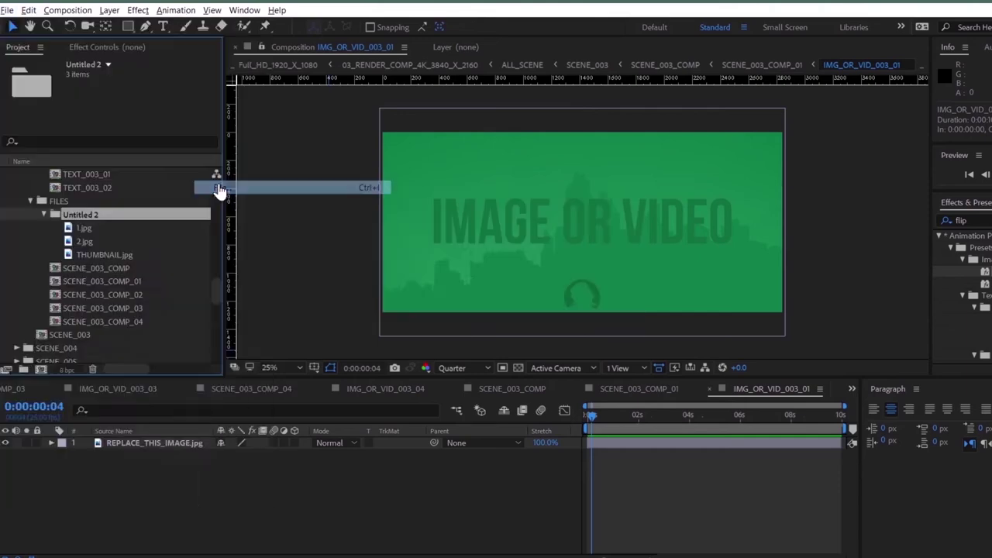
pyautogui.click(255, 187)
pyautogui.click(418, 432)
pyautogui.moveTo(87, 254); pyautogui.dragTo(155, 465)
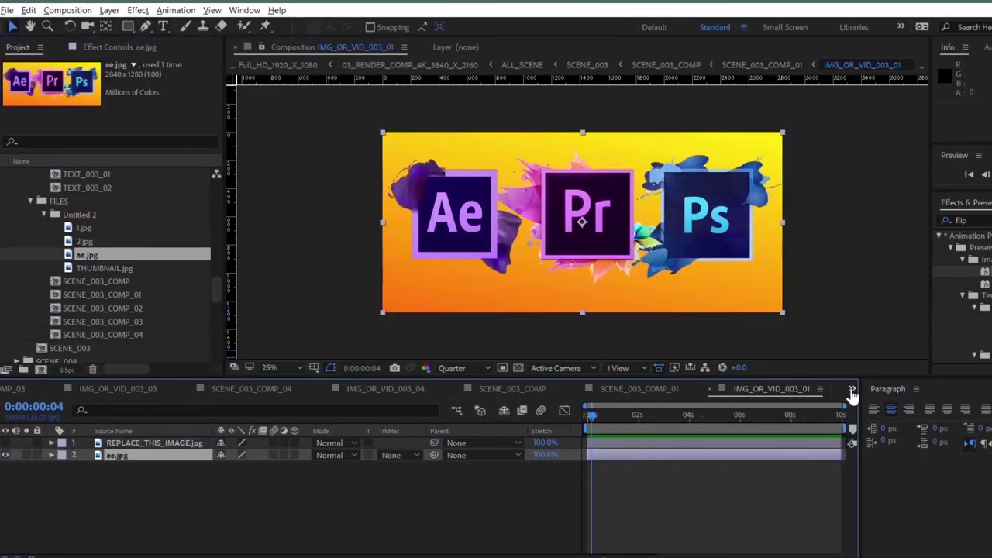
pyautogui.hotkey('ctrl', 'w')
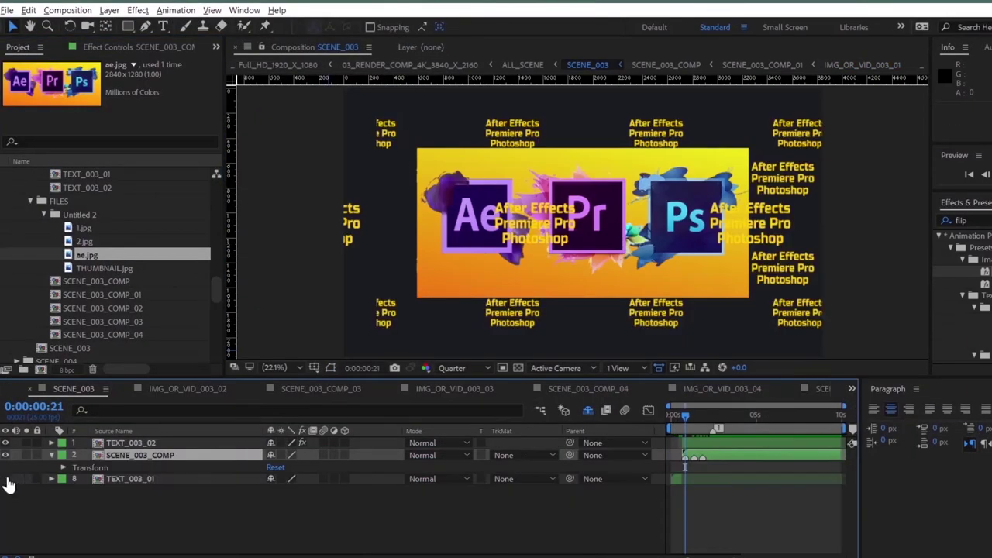
pyautogui.click(5, 444)
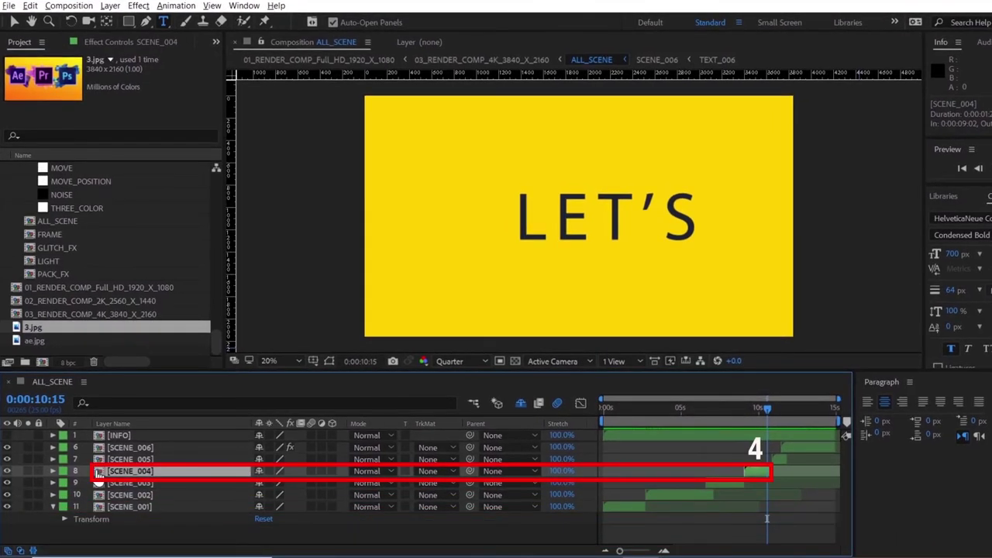
# In TEXT_004, change WE'RE to 'Learning' set in Anton
pyautogui.doubleClick(116, 470)
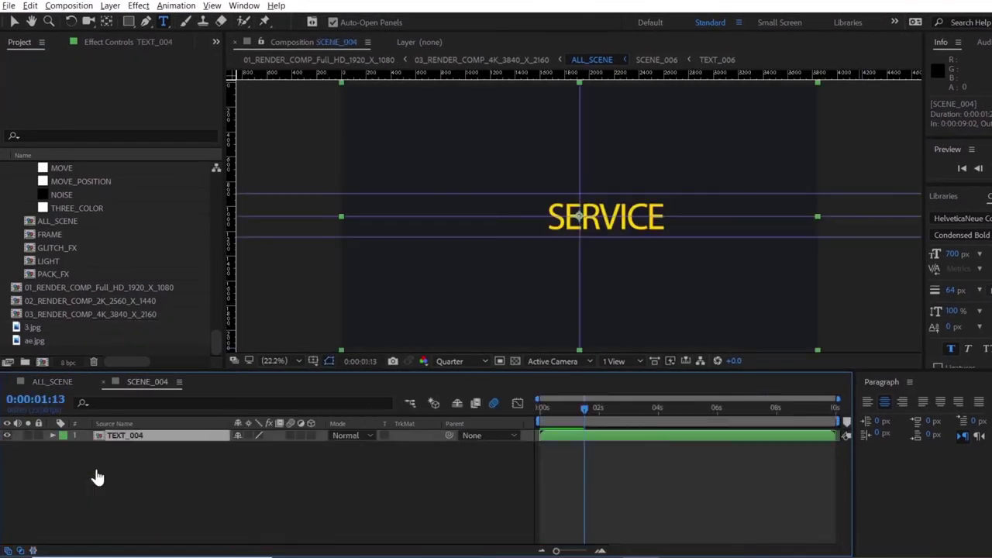
pyautogui.doubleClick(116, 436)
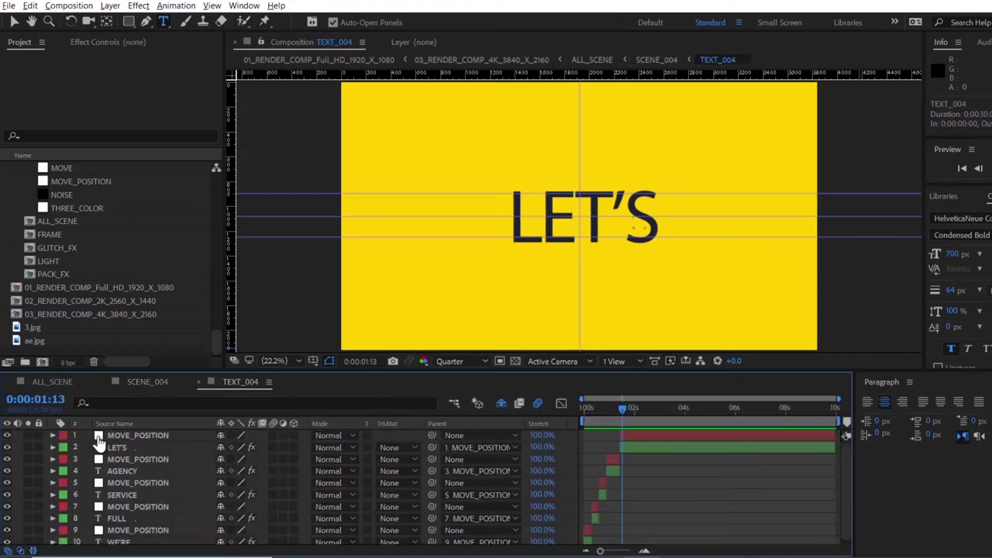
pyautogui.moveTo(624, 413); pyautogui.dragTo(569, 419)
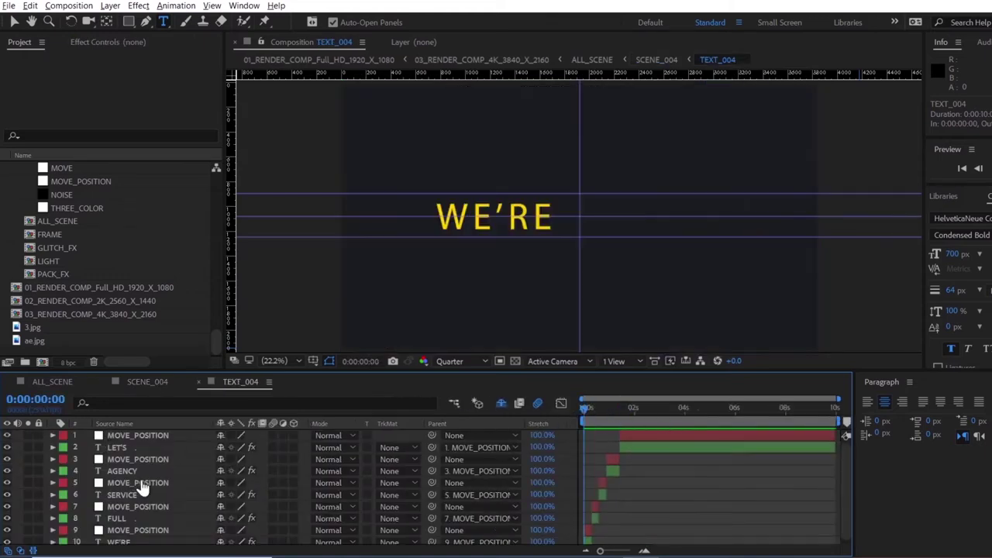
pyautogui.scroll(-1, 157, 523)
pyautogui.click(126, 537)
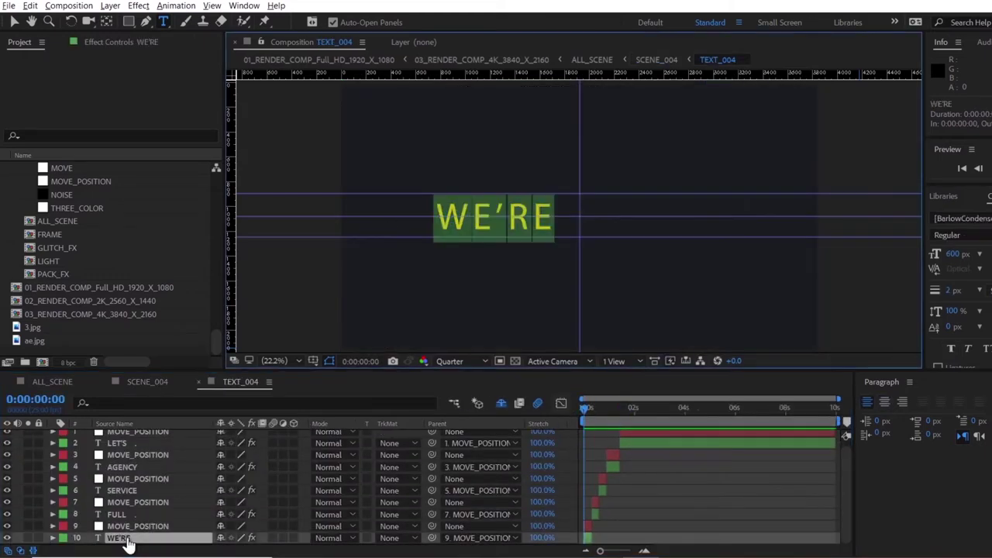
pyautogui.write('L')
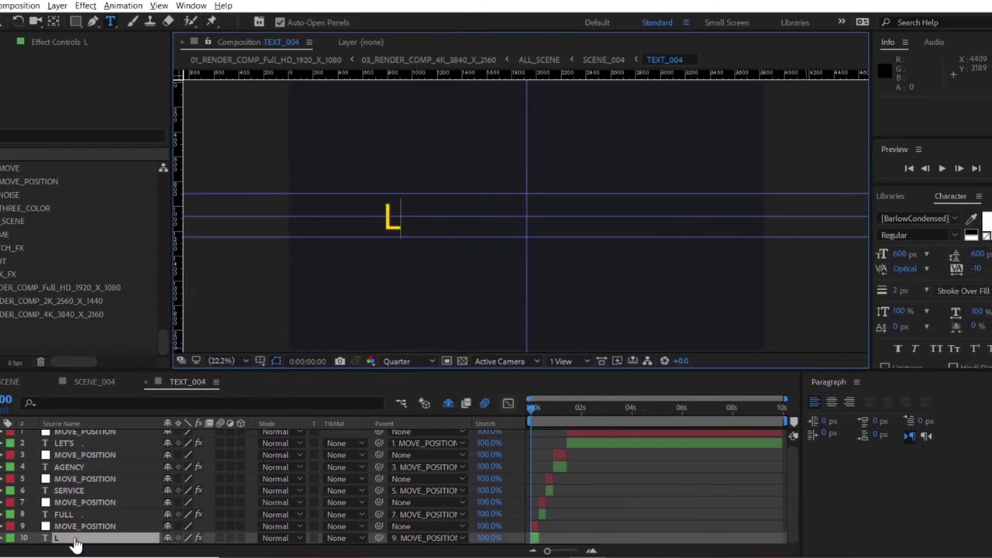
pyautogui.write('earning')
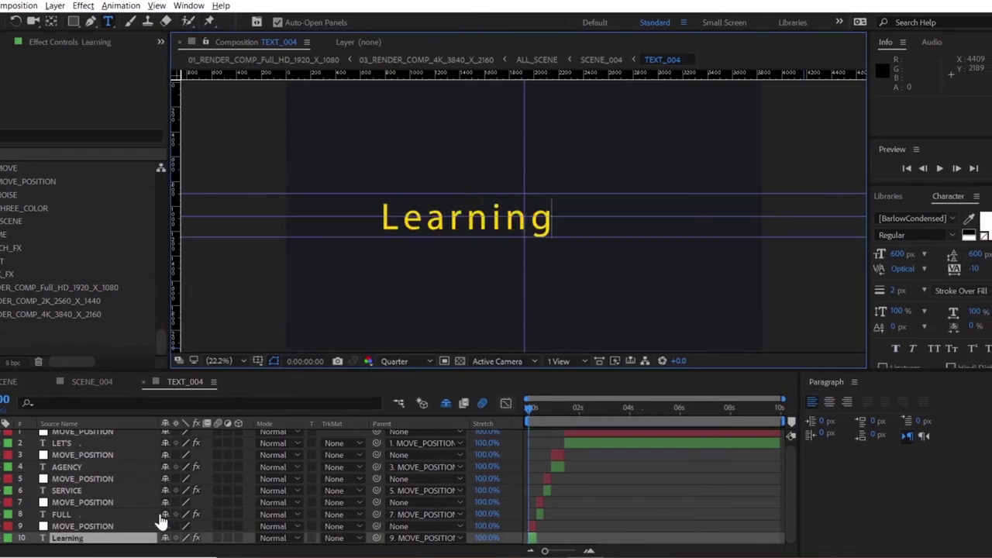
pyautogui.hotkey('ctrl', 'a')
pyautogui.click(914, 218)
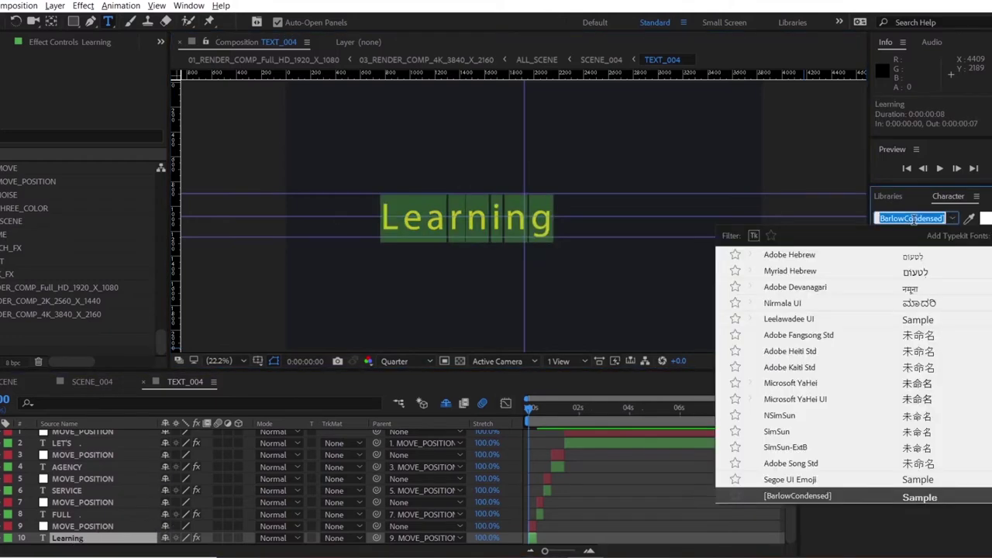
pyautogui.write('anton')
pyautogui.click(771, 259)
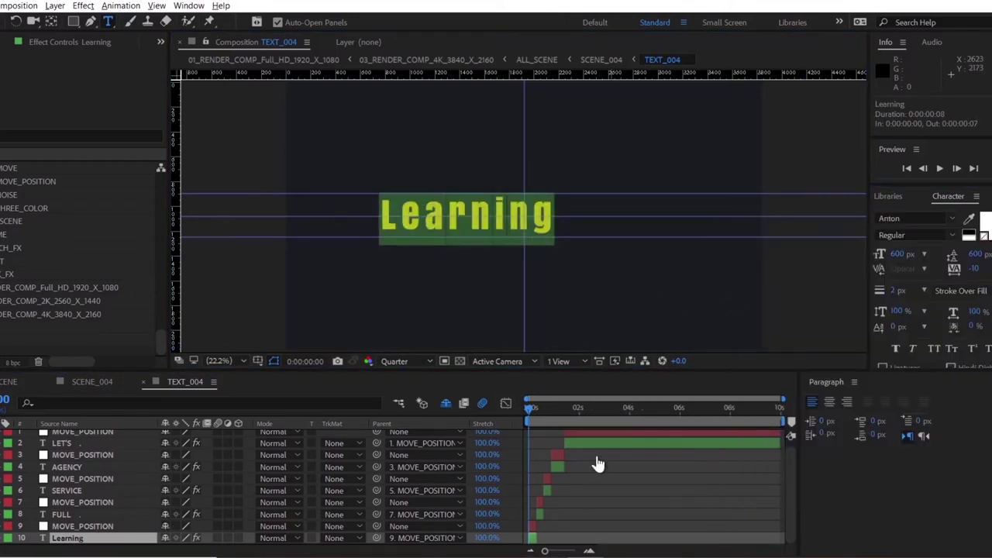
# Change FULL to 'is' set in Anton
pyautogui.moveTo(529, 406); pyautogui.dragTo(539, 407)
pyautogui.doubleClick(69, 514)
pyautogui.write('is')
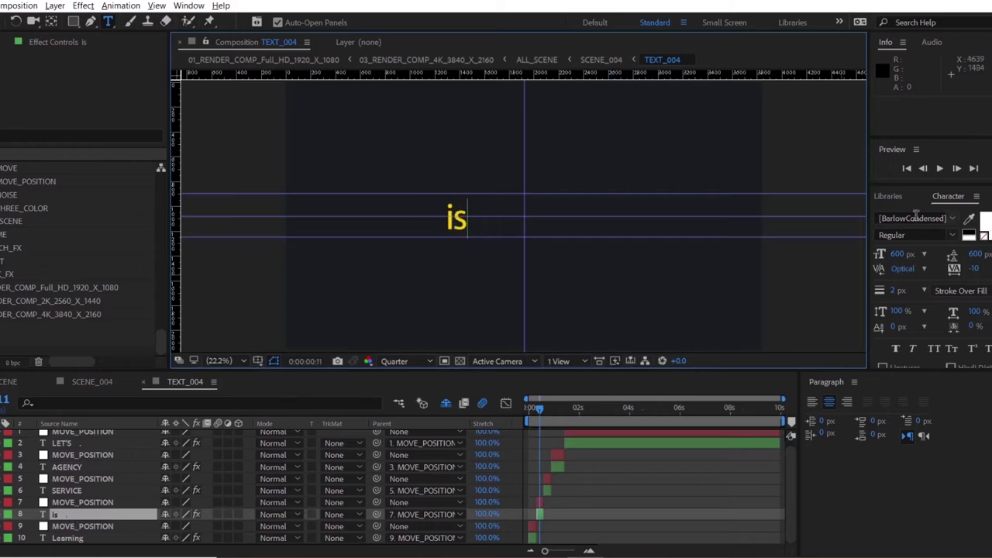
pyautogui.doubleClick(78, 511)
pyautogui.click(949, 218)
pyautogui.write('anto')
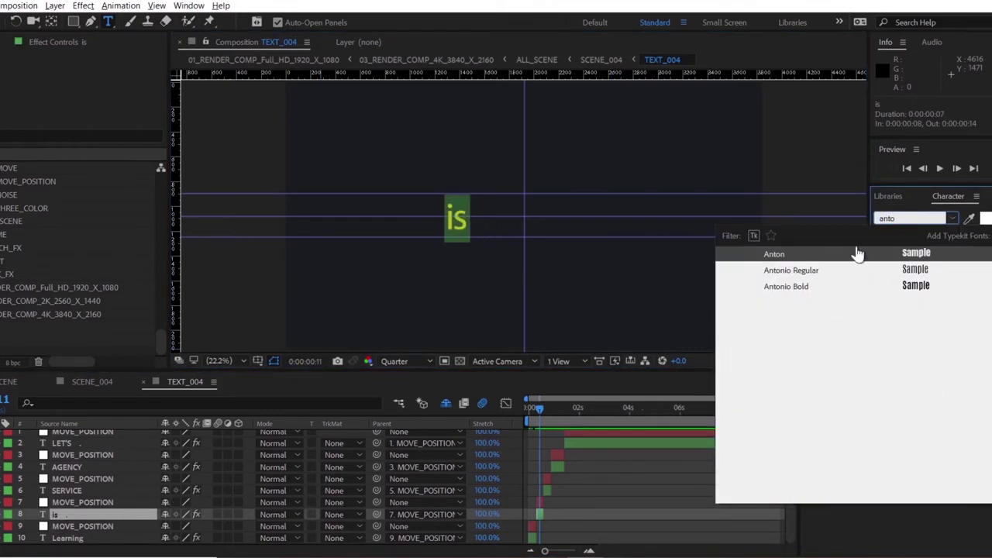
pyautogui.click(858, 254)
# Change SERVICE to 'always' and AGENCY to 'fun!' in a bold condensed font
pyautogui.moveTo(540, 415); pyautogui.dragTo(547, 411)
pyautogui.doubleClick(62, 491)
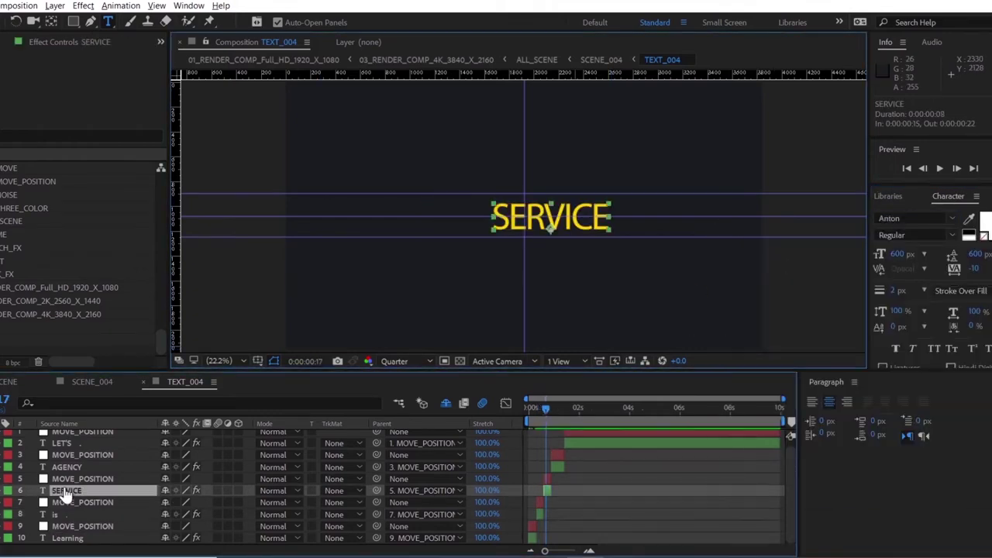
pyautogui.write('always')
pyautogui.doubleClick(62, 466)
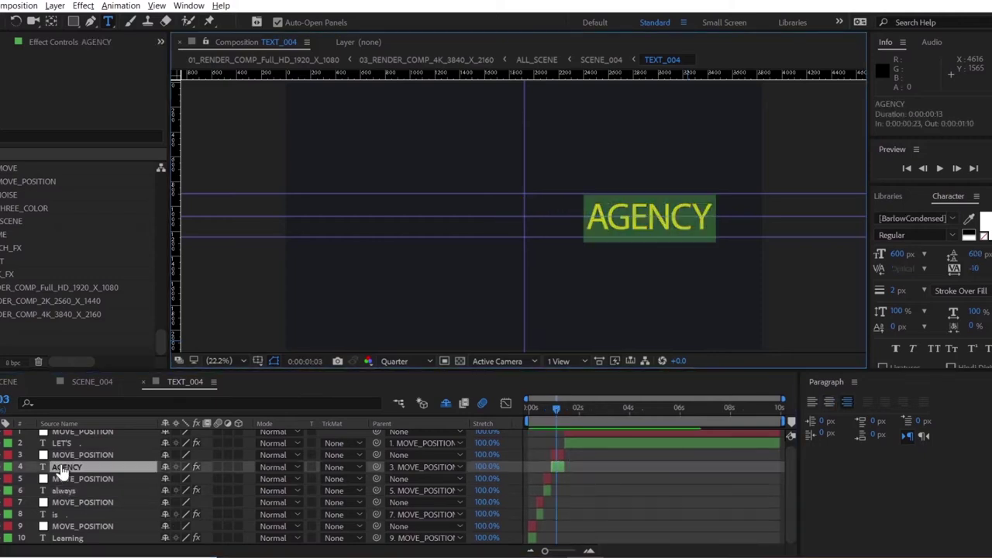
pyautogui.press('Tab')
pyautogui.write('fun!')
pyautogui.hotkey('ctrl', 'a')
pyautogui.click(914, 218)
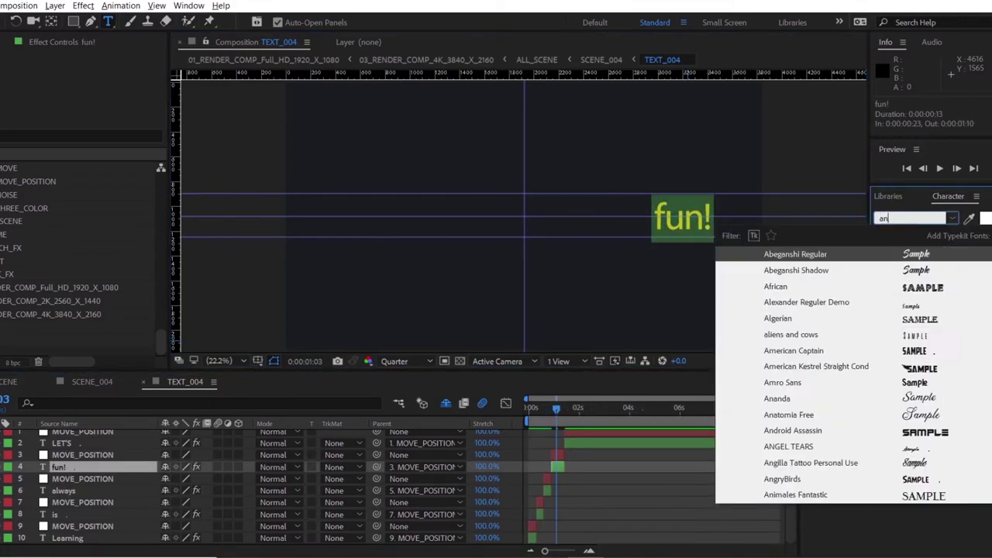
pyautogui.click(790, 256)
# Set LET'S GO! in Russo One and check its anchor point
pyautogui.doubleClick(66, 444)
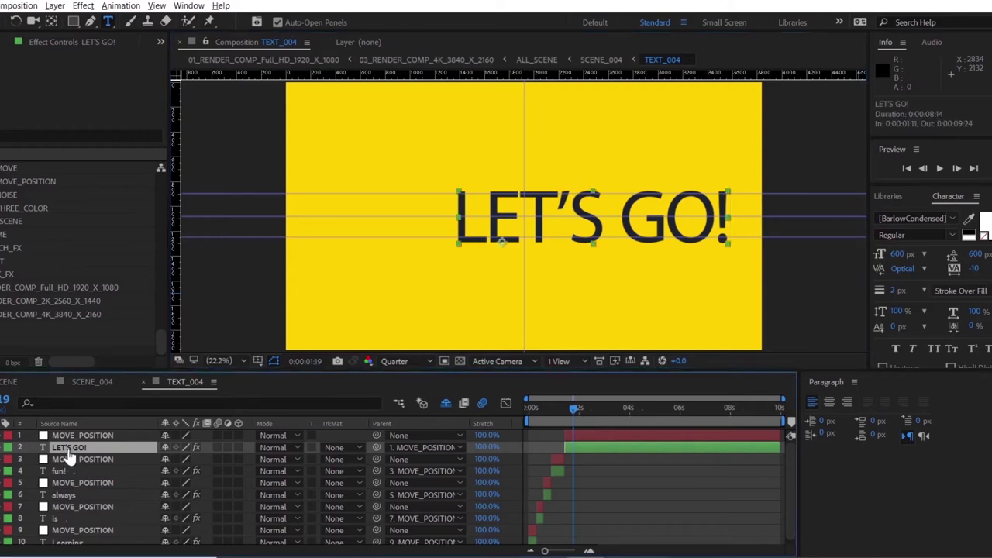
pyautogui.hotkey('ctrl', 'a')
pyautogui.click(912, 218)
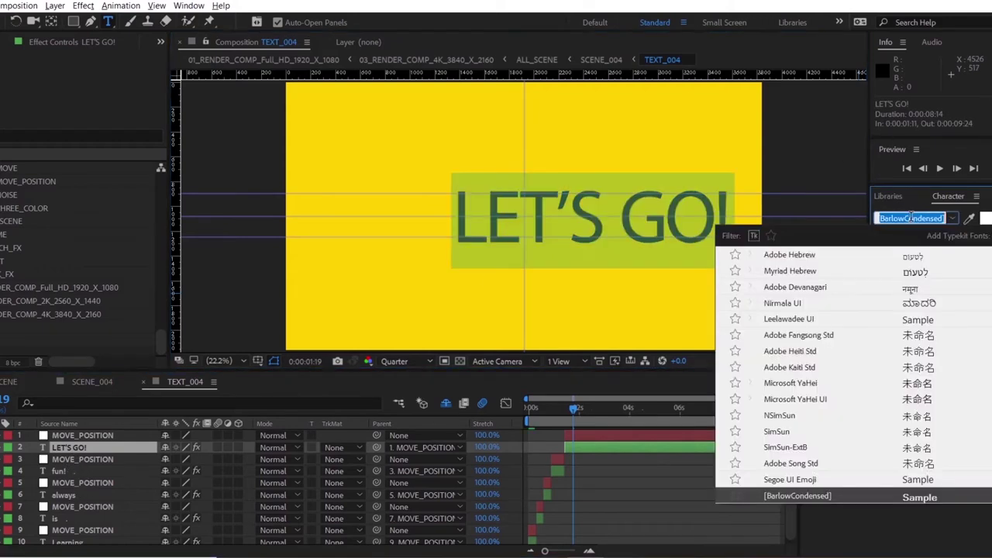
pyautogui.write('russo')
pyautogui.click(808, 257)
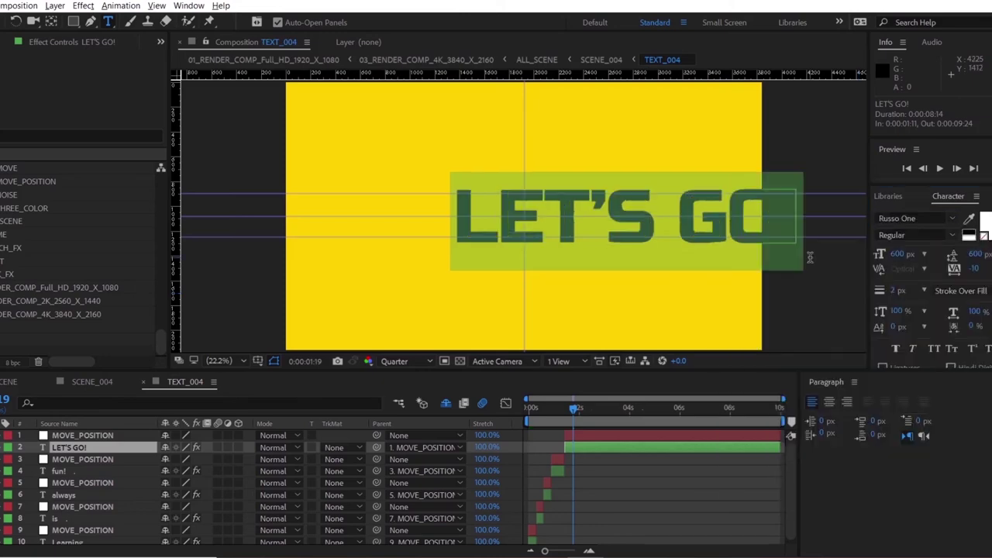
pyautogui.click(4, 449)
pyautogui.click(9, 480)
pyautogui.click(168, 492)
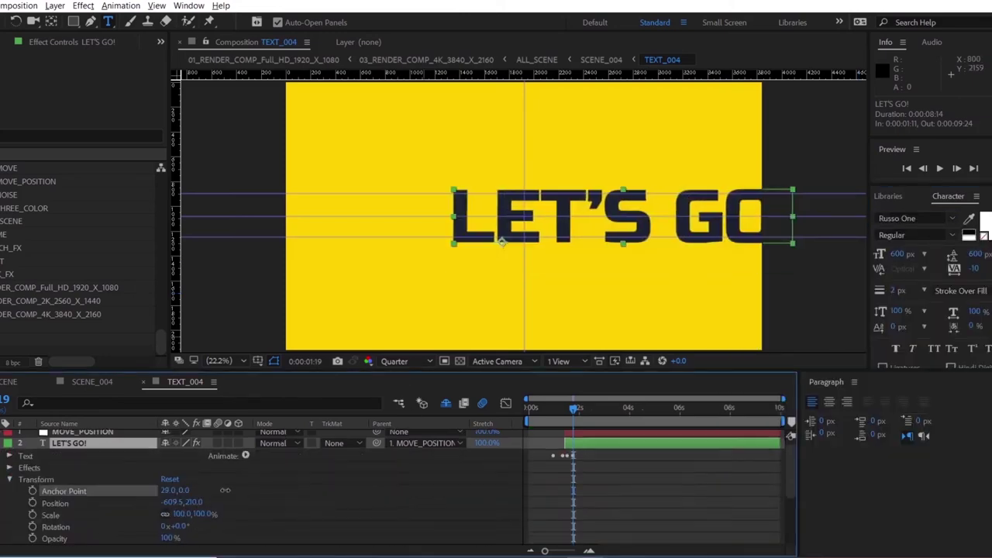
pyautogui.click(9, 381)
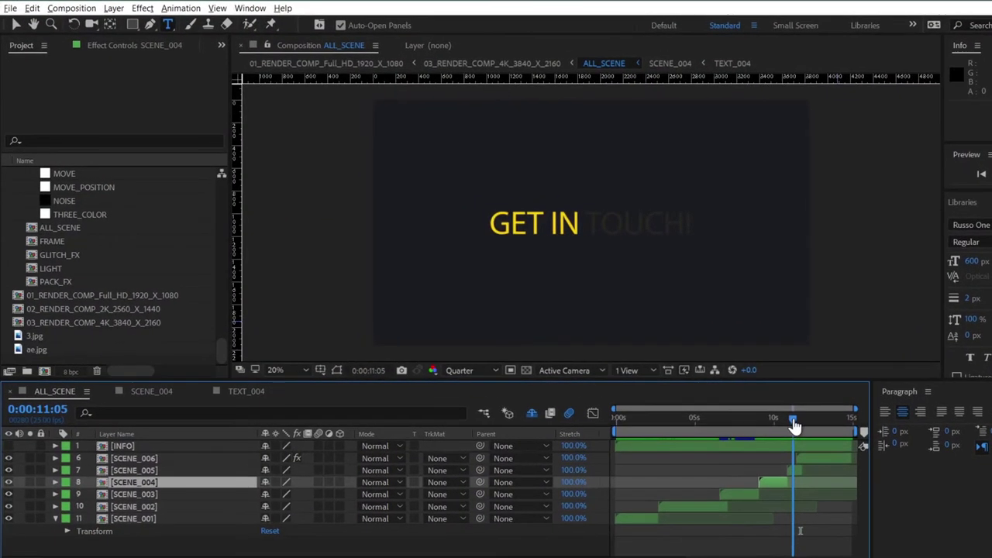
# Replace GET IN TOUCH! in TEXT_005 with 'Enjoy the video...' scaled to 168%
pyautogui.click(795, 470)
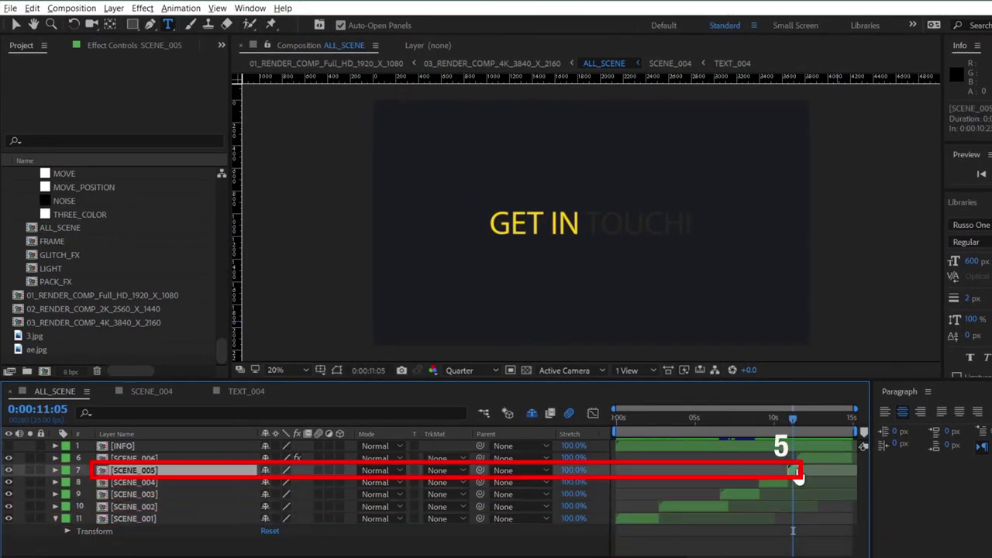
pyautogui.doubleClick(101, 471)
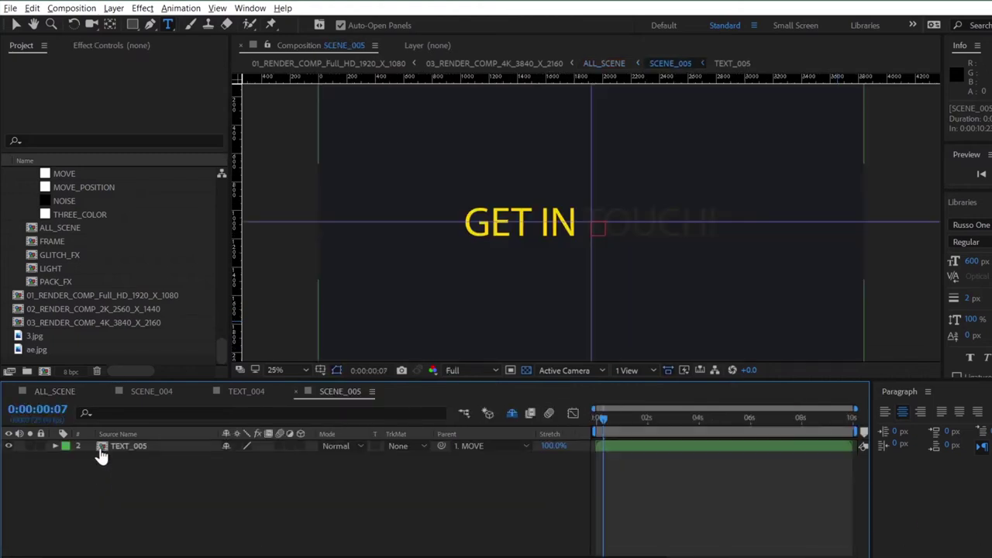
pyautogui.doubleClick(101, 449)
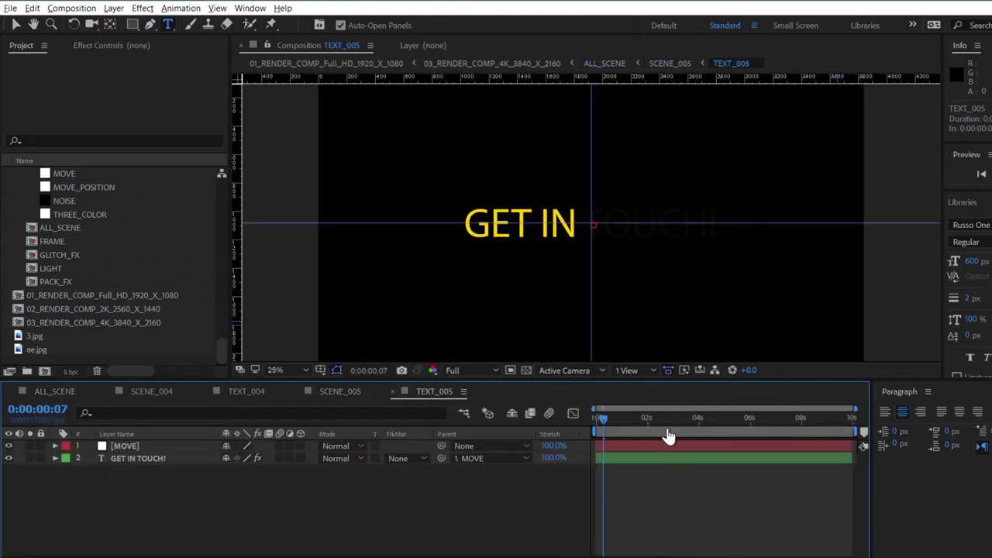
pyautogui.click(674, 431)
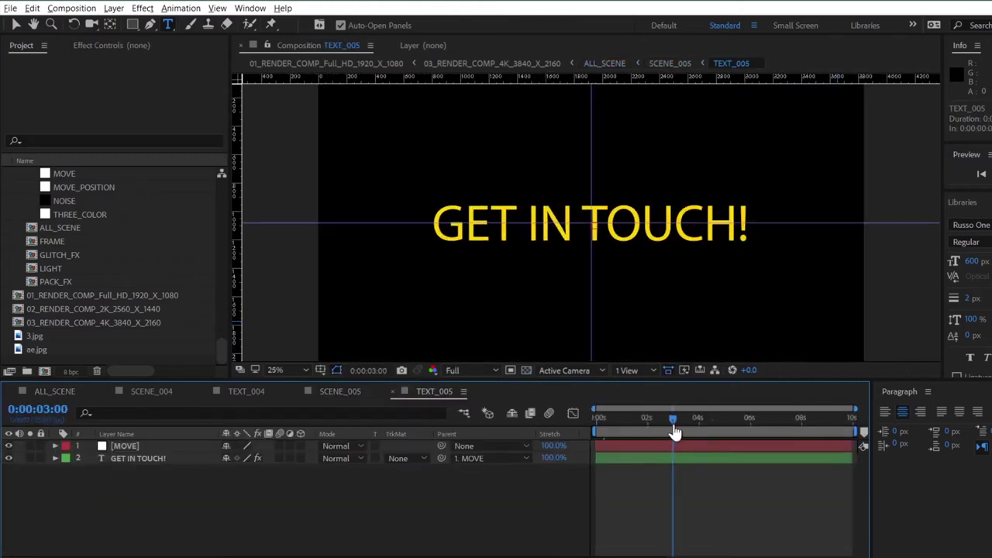
pyautogui.doubleClick(137, 464)
pyautogui.write('Enjoy')
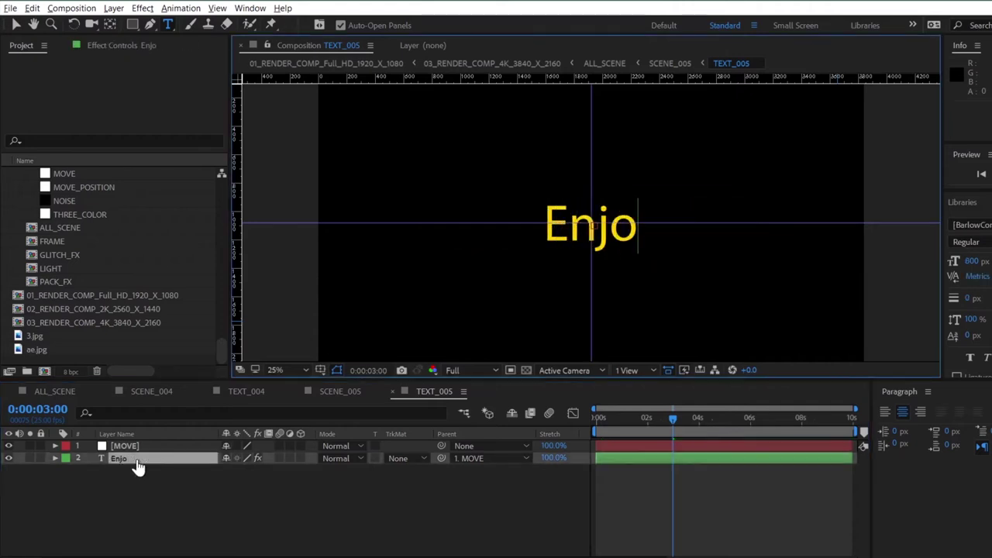
pyautogui.write(' the video...')
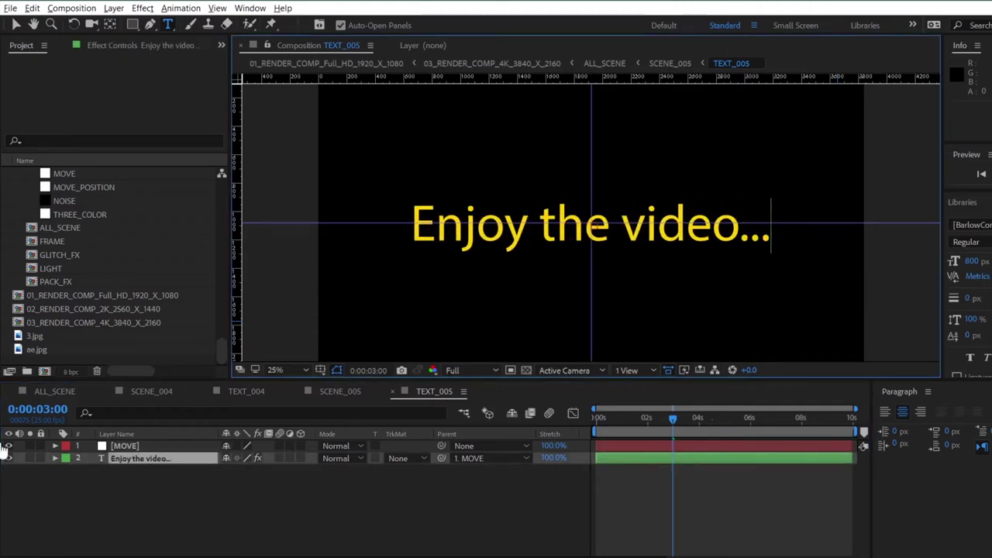
pyautogui.moveTo(260, 529); pyautogui.dragTo(141, 462)
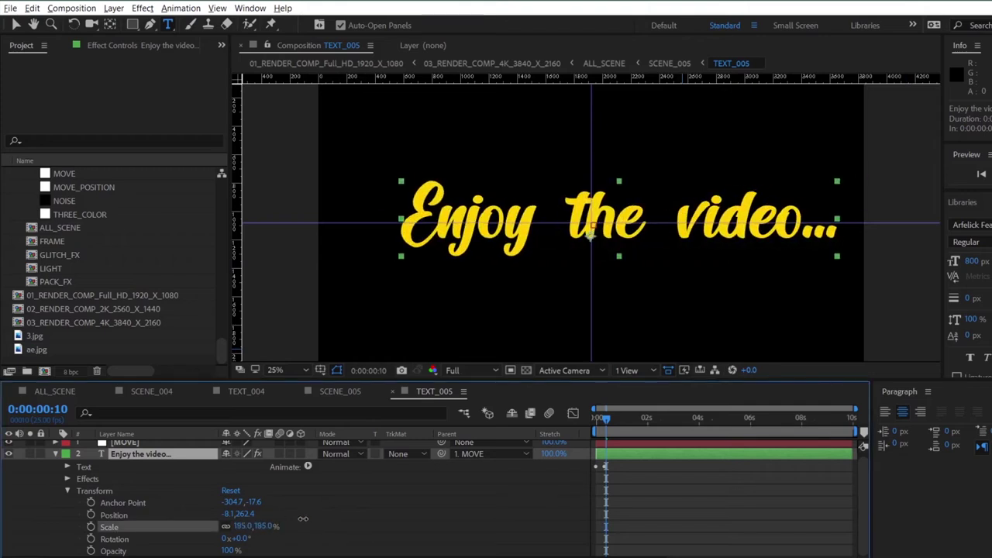
pyautogui.doubleClick(141, 462)
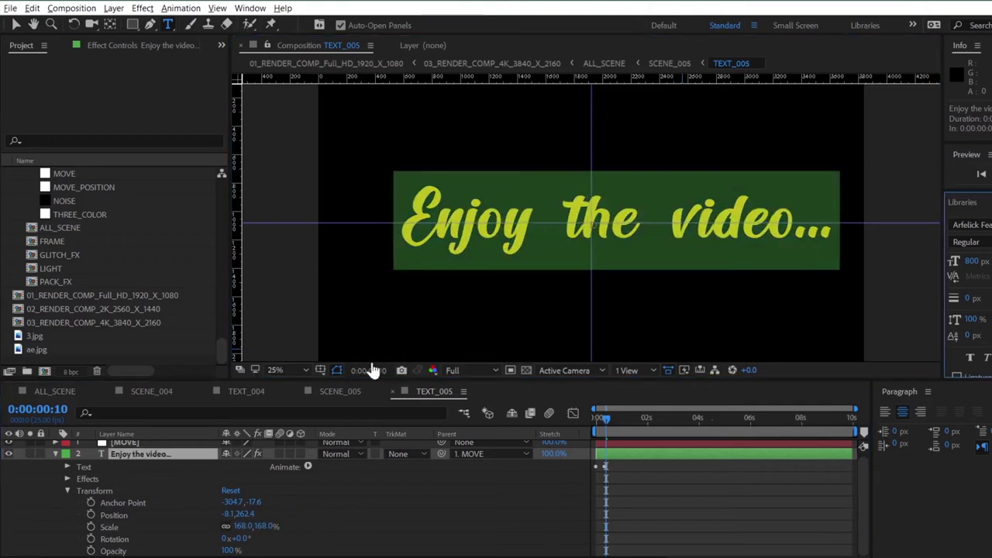
pyautogui.click(78, 397)
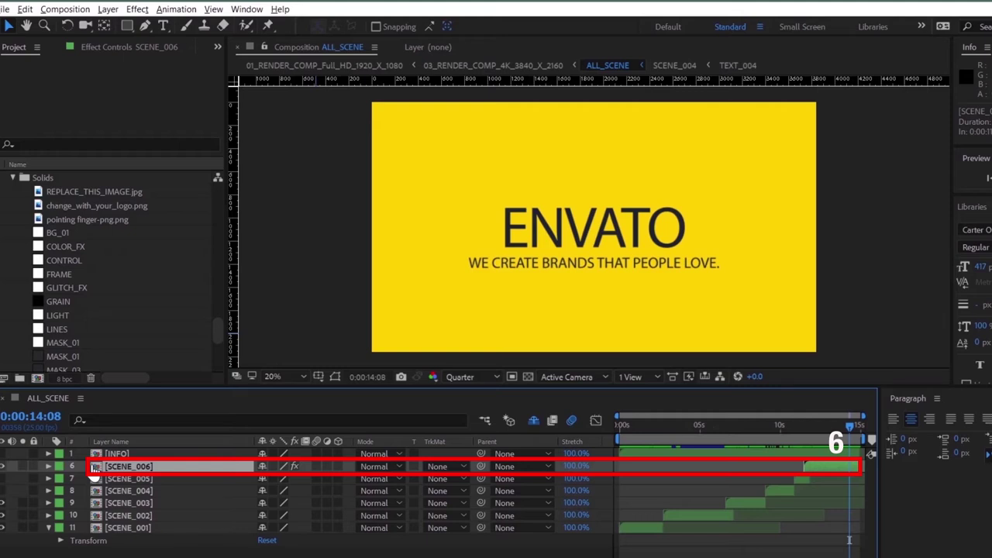
# Change FAST to 'LIKE' in the SansSerifExbFLF Italic font
pyautogui.doubleClick(97, 467)
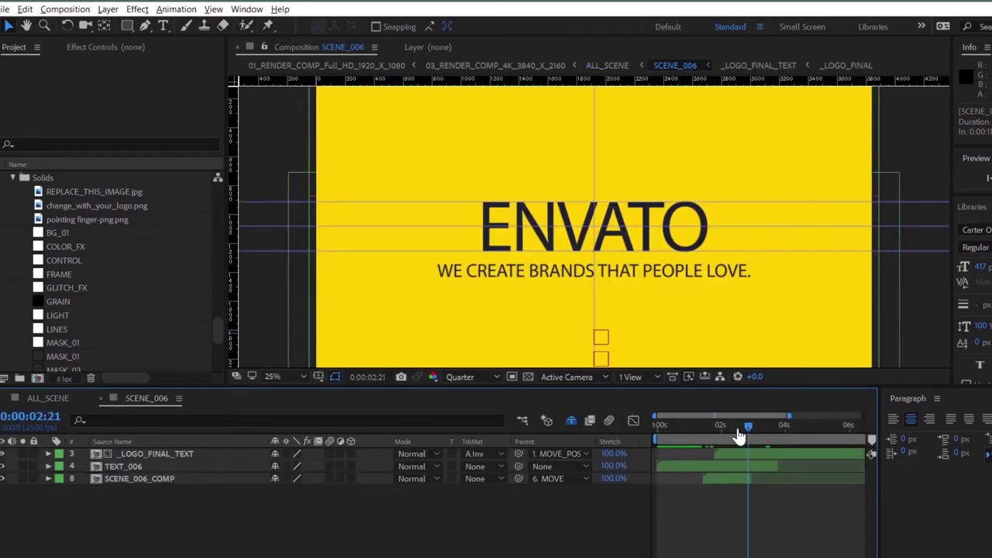
pyautogui.moveTo(738, 436); pyautogui.dragTo(644, 440)
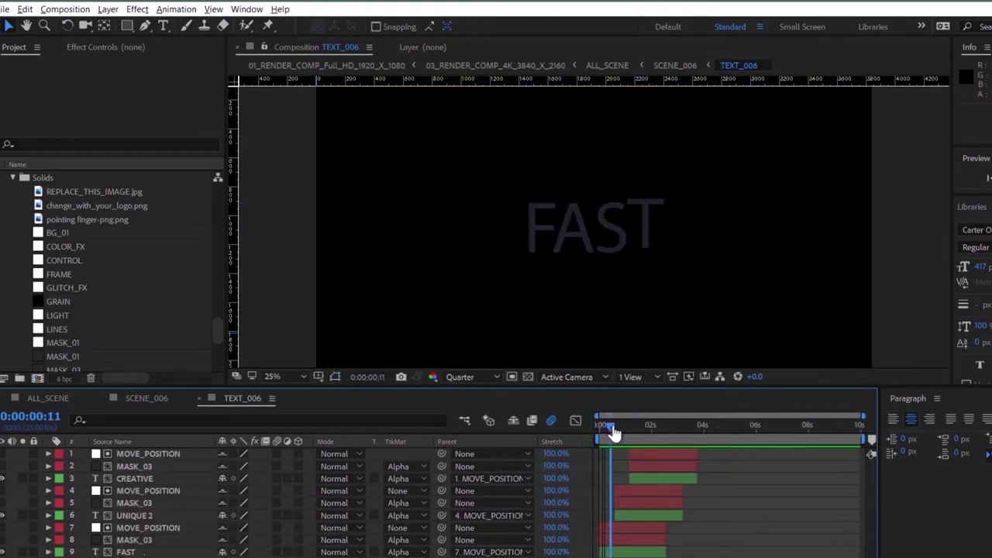
pyautogui.doubleClick(114, 552)
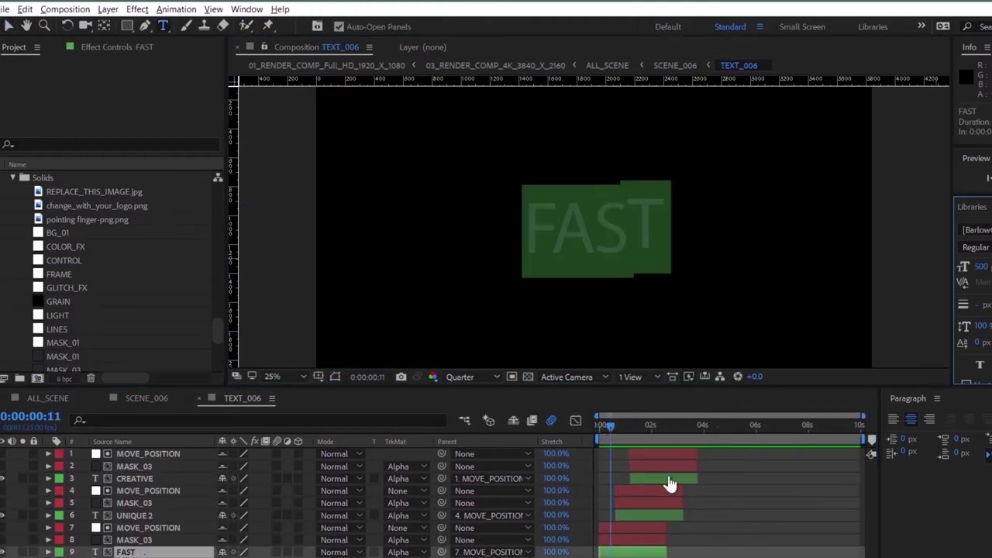
pyautogui.write('LIKE')
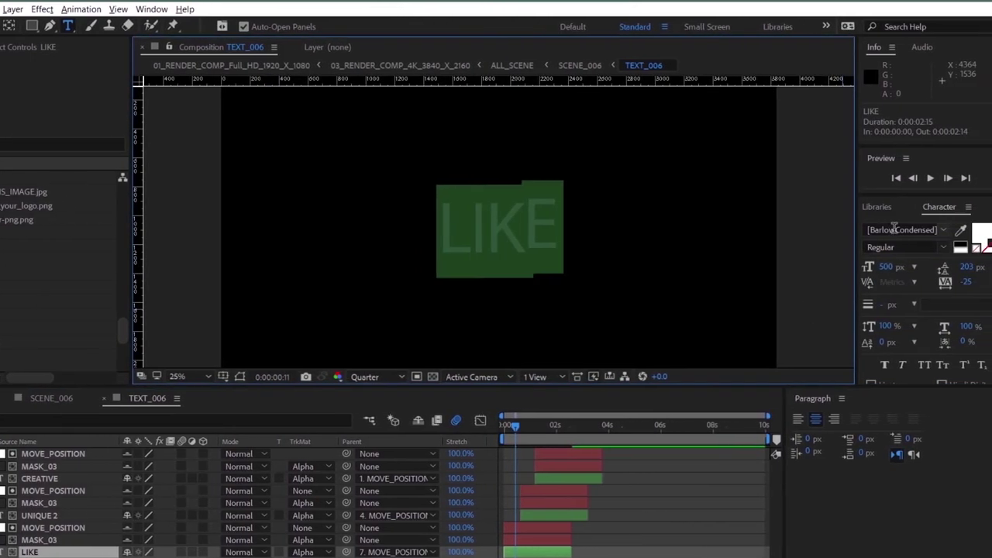
pyautogui.click(899, 230)
pyautogui.write('sans')
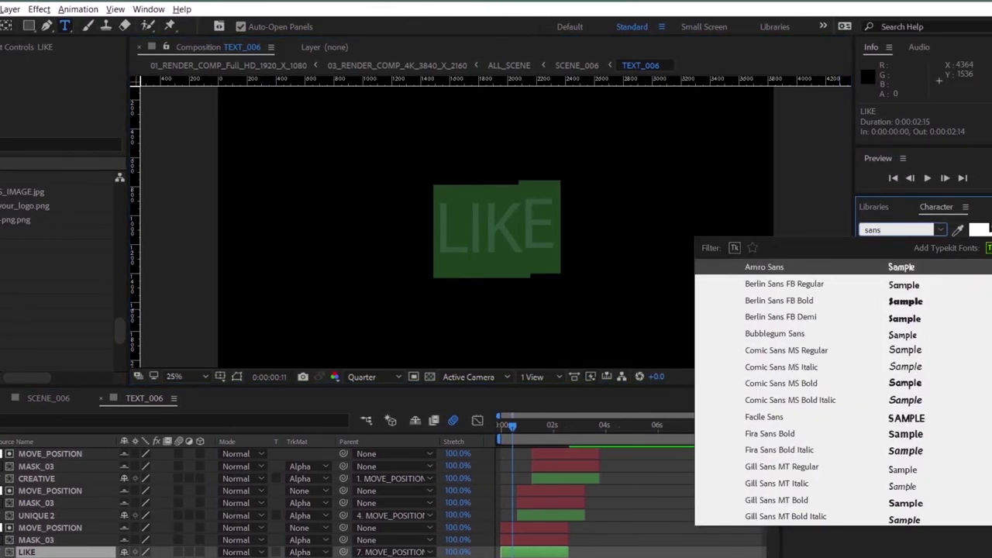
pyautogui.click(805, 268)
# Change UNIQUE to 'COMMENT' in the same italic sans font
pyautogui.click(538, 515)
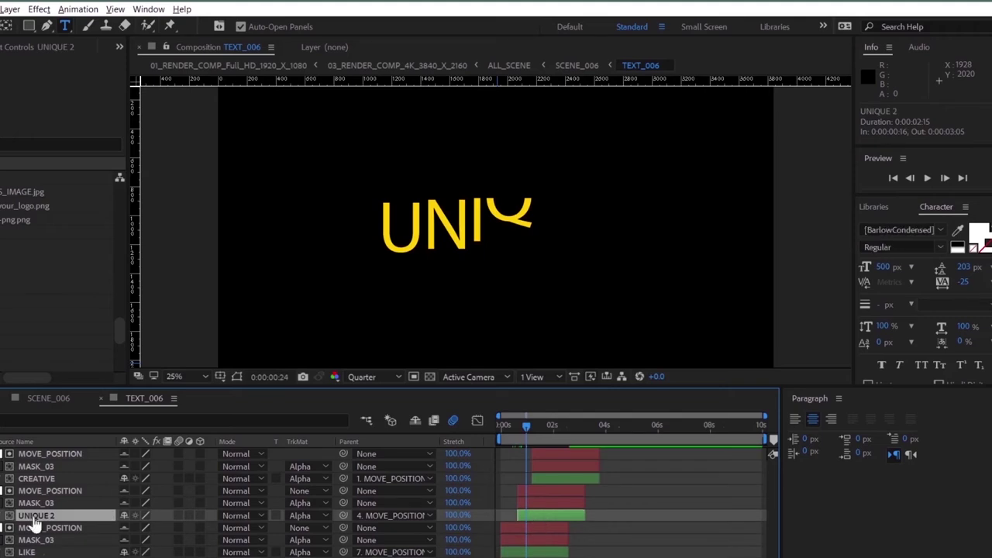
pyautogui.click(534, 429)
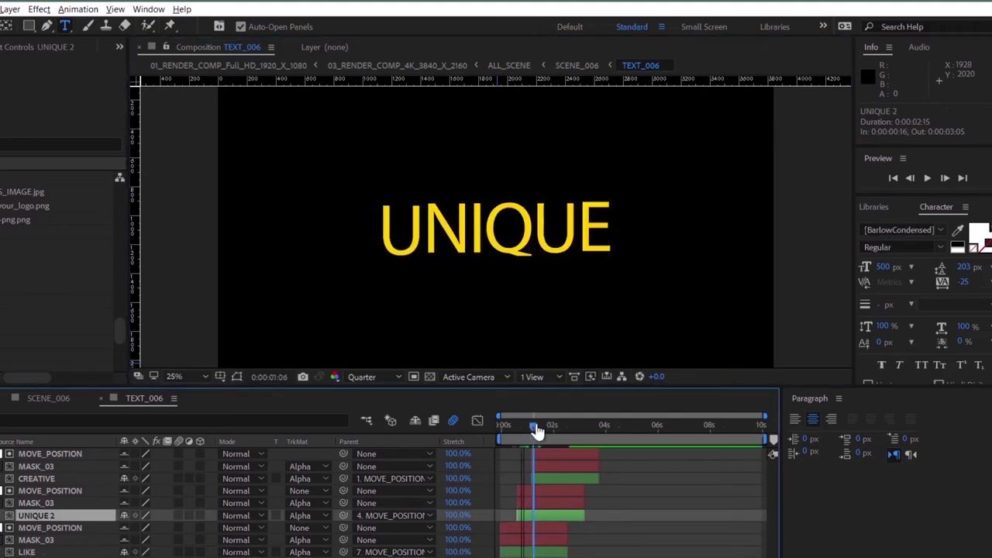
pyautogui.doubleClick(52, 519)
pyautogui.write('CO')
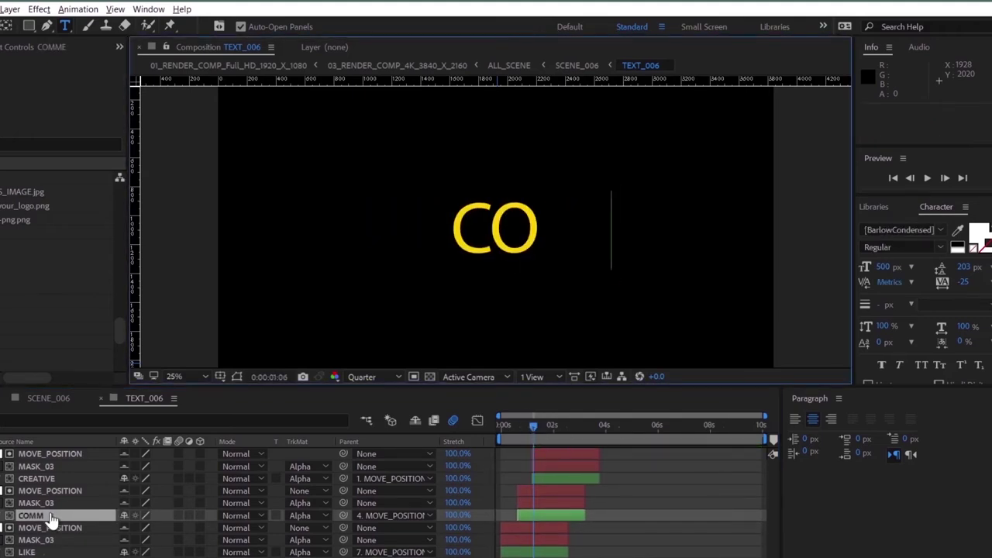
pyautogui.write('MMENT')
pyautogui.doubleClick(28, 517)
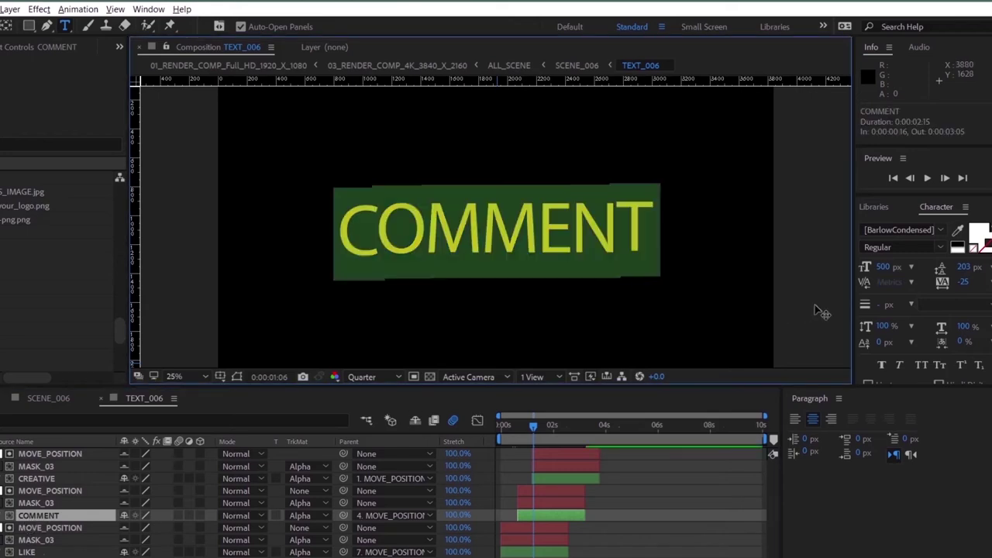
pyautogui.click(891, 230)
pyautogui.write('sans')
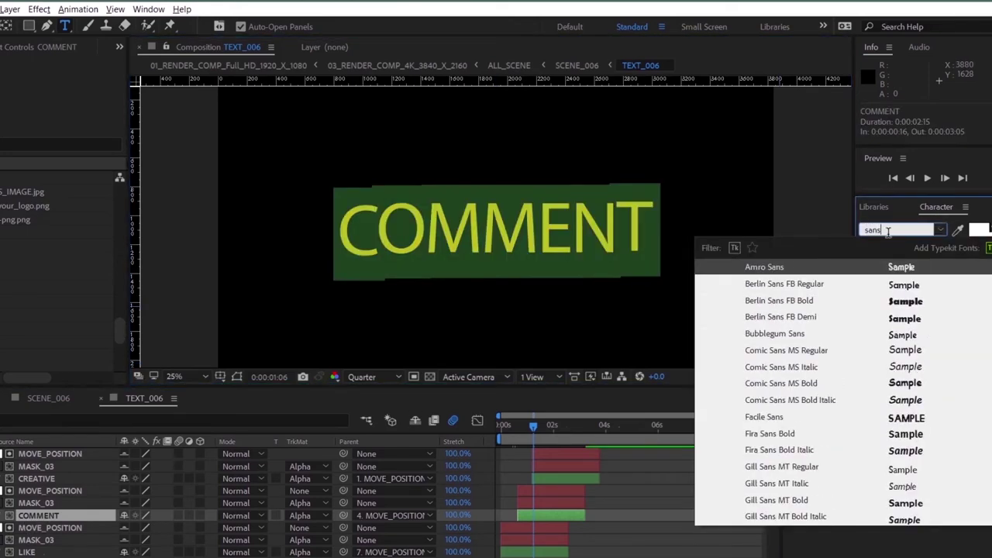
pyautogui.press('Return')
# Change CREATIVE to 'SHARE'
pyautogui.click(549, 427)
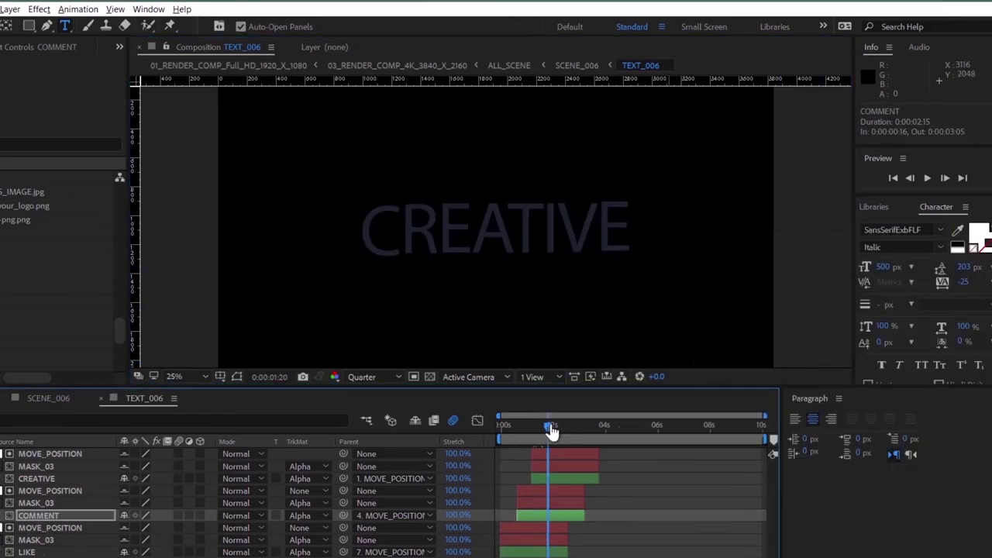
pyautogui.click(46, 480)
pyautogui.write('S')
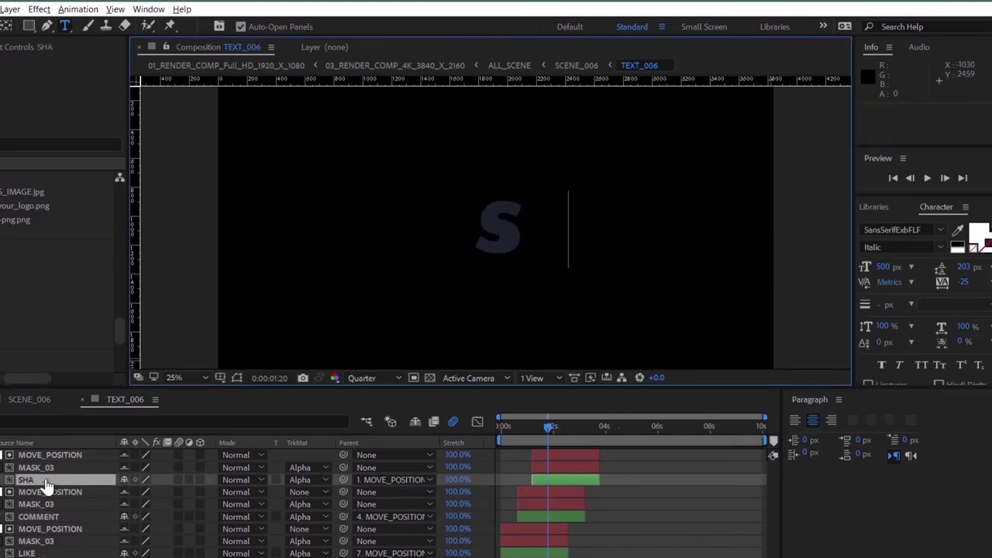
pyautogui.write('HARE')
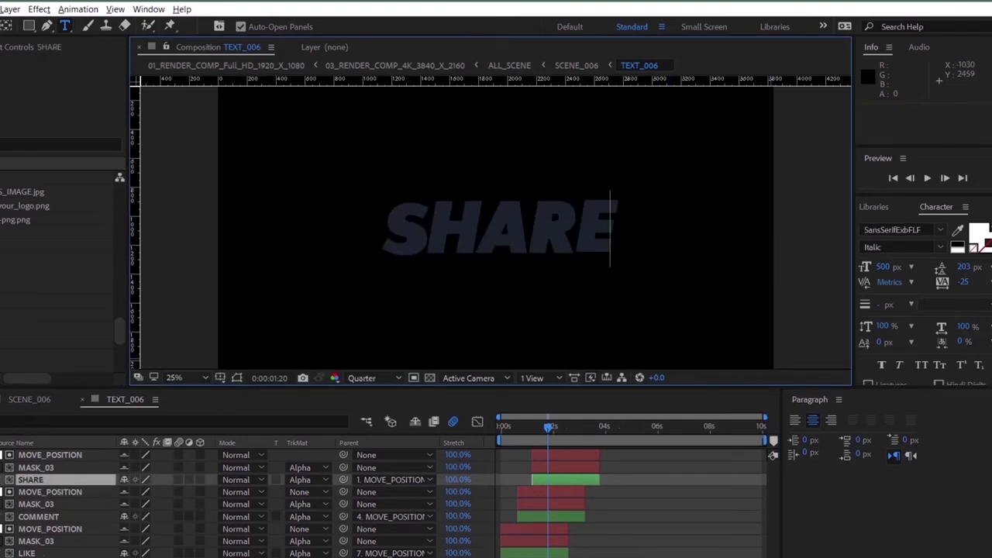
pyautogui.click(30, 399)
# Add the round Untitled-1.png photo to _LOGO_FINAL and reduce its Scale slightly
pyautogui.doubleClick(10, 455)
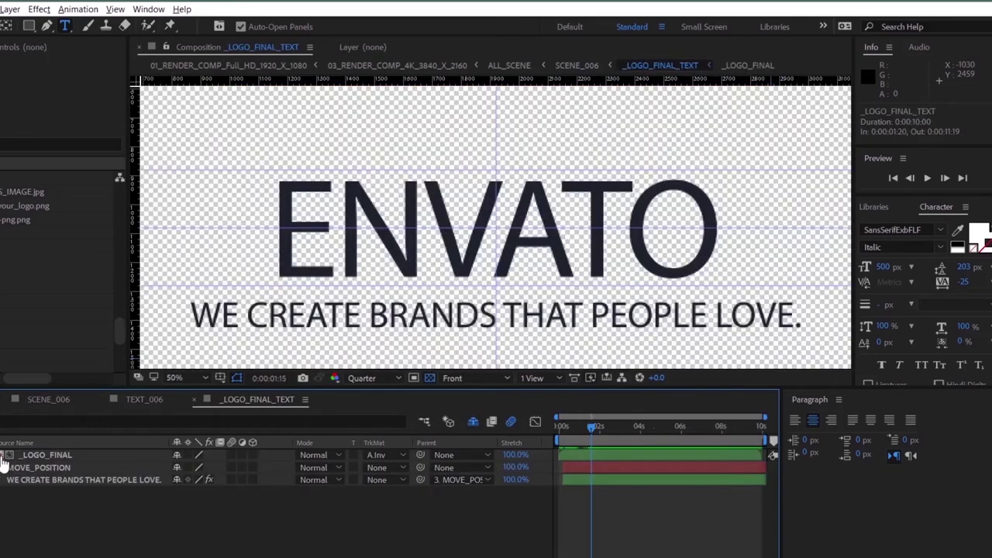
pyautogui.doubleClick(10, 456)
pyautogui.moveTo(95, 274); pyautogui.dragTo(87, 325)
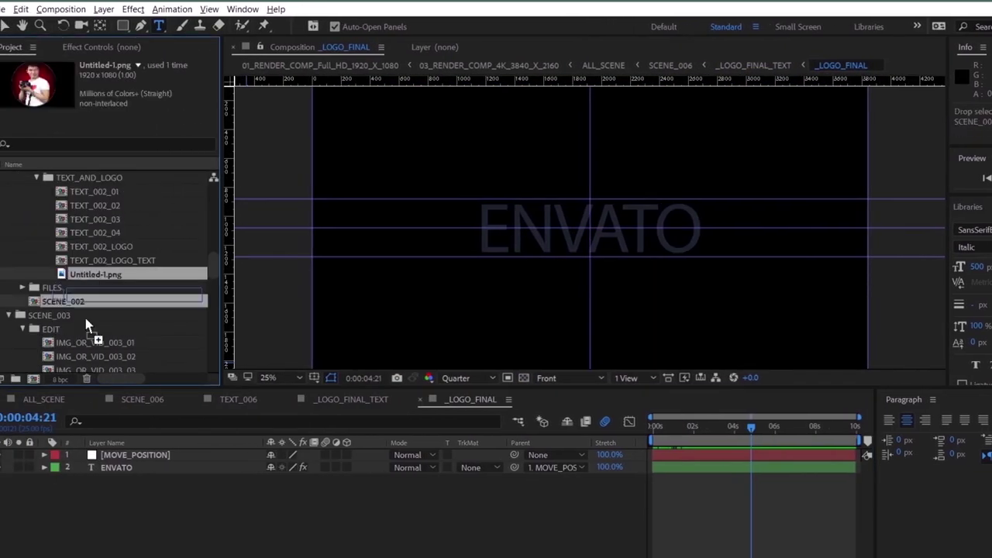
pyautogui.moveTo(111, 468); pyautogui.dragTo(106, 462)
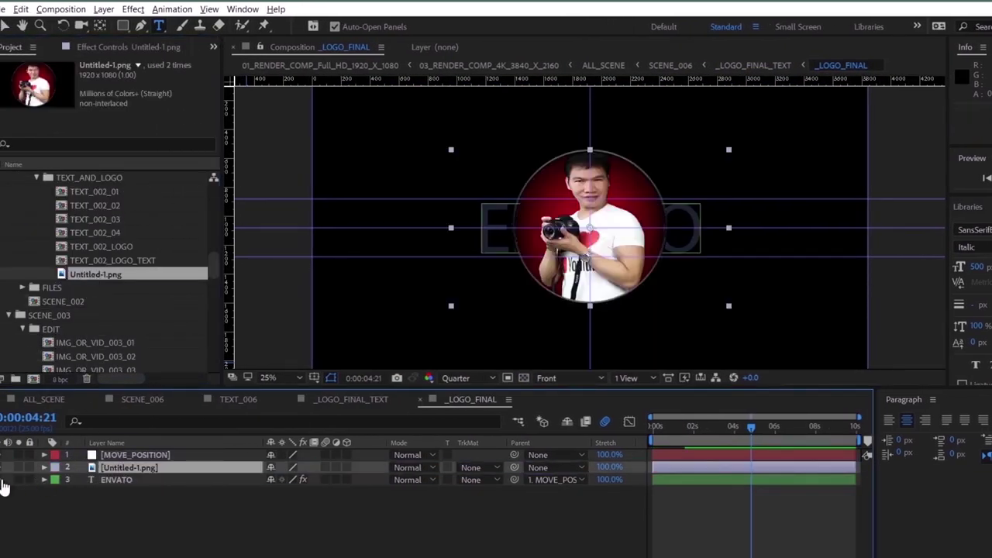
pyautogui.click(44, 467)
pyautogui.press('Home')
pyautogui.press('space')
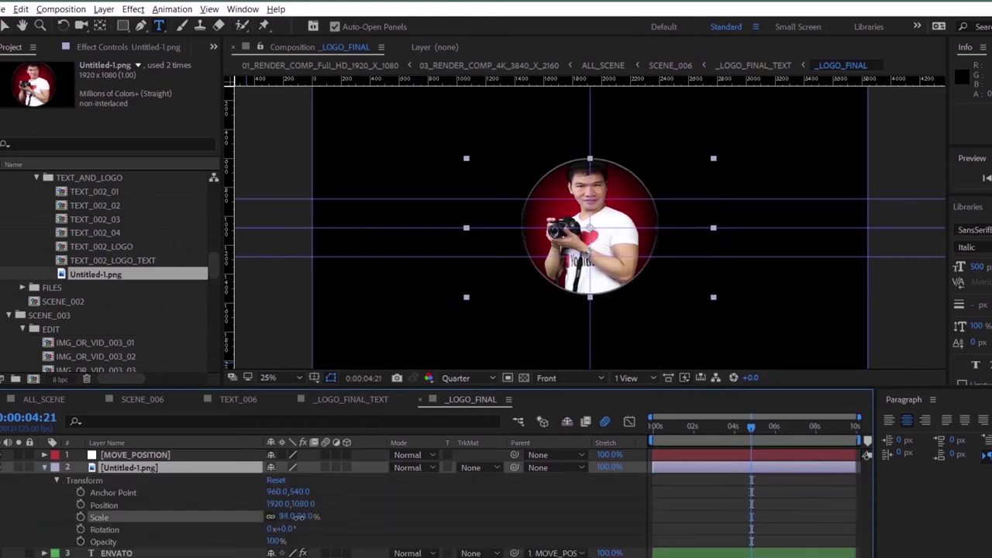
pyautogui.click(377, 404)
pyautogui.click(182, 463)
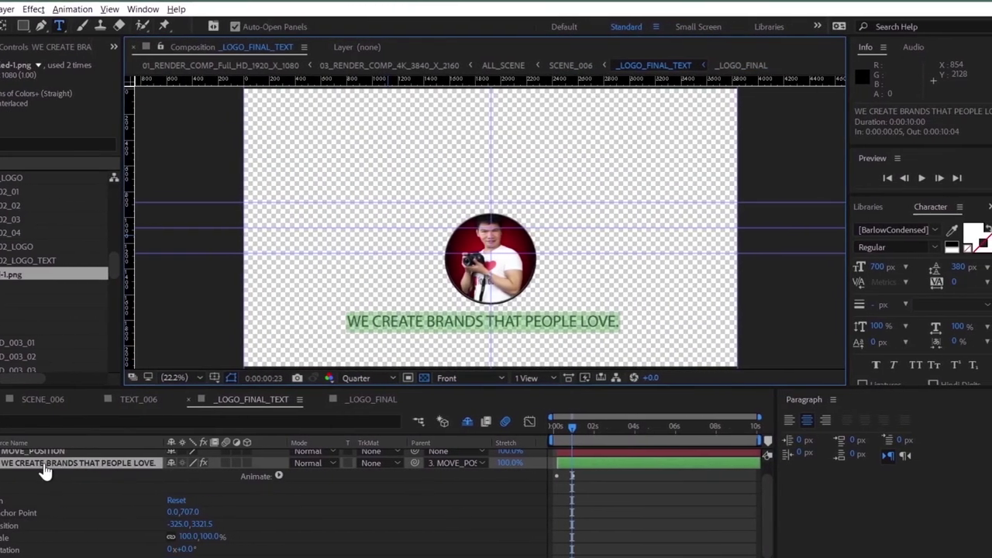
# Retype the tagline as PLEASE SUBSCRIBE in HelveticaNeue Condensed Bold, scaled to 135% with Faux Bold
pyautogui.write('PLEASE SUBSCRIBE')
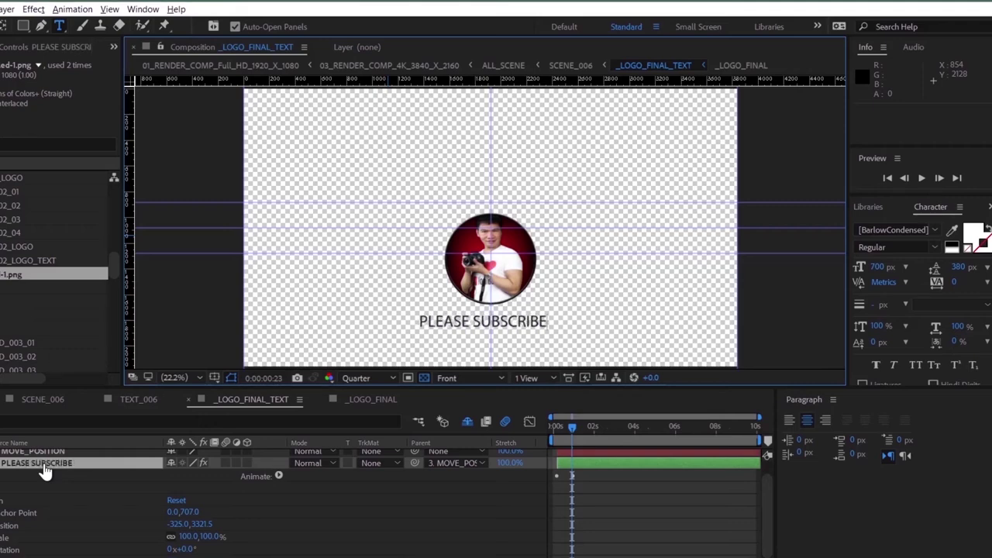
pyautogui.doubleClick(43, 465)
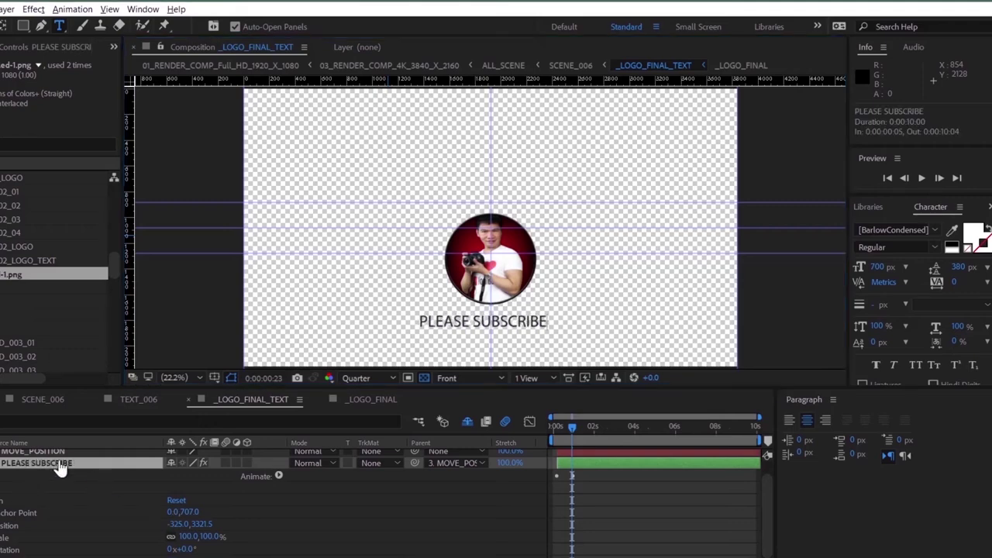
pyautogui.click(891, 229)
pyautogui.write('Helvetica')
pyautogui.press('Return')
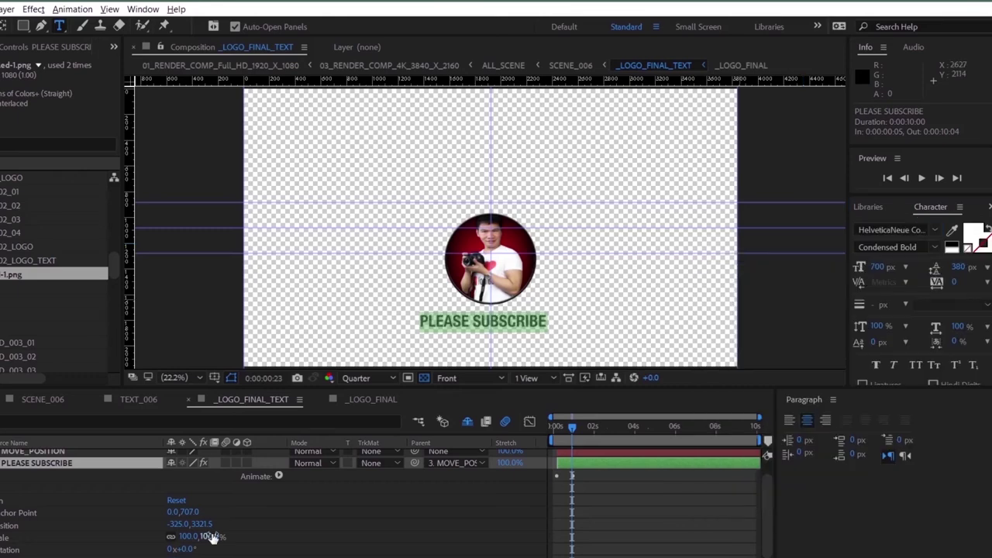
pyautogui.moveTo(210, 533); pyautogui.dragTo(194, 514)
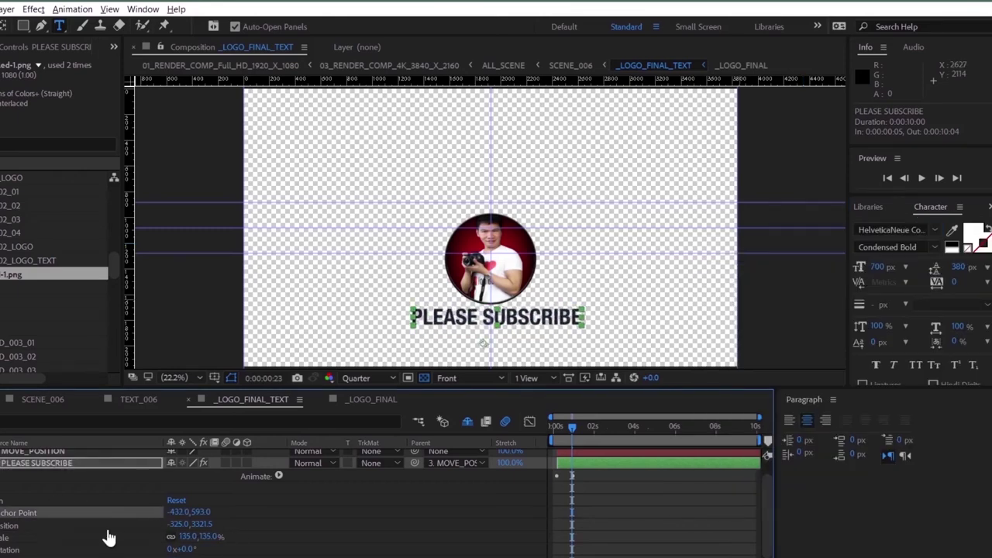
pyautogui.click(876, 365)
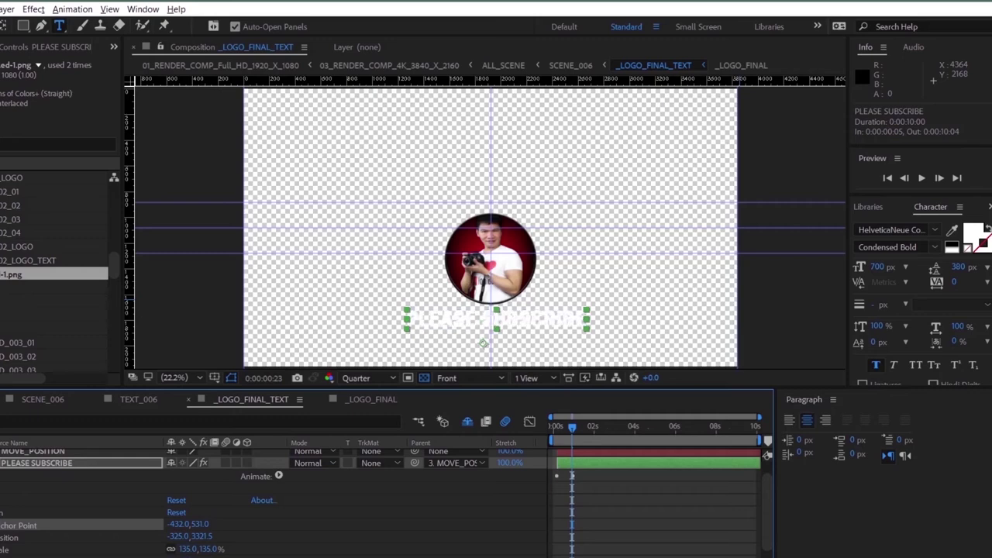
# Give PLEASE SUBSCRIBE a red fill over a black stroke, then view ALL_SCENE
pyautogui.doubleClick(11, 463)
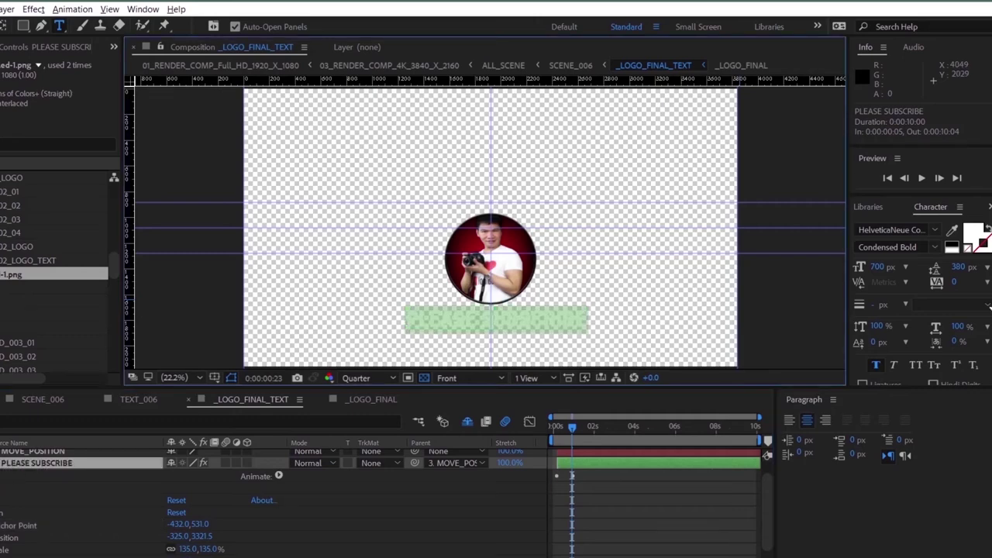
pyautogui.click(970, 233)
pyautogui.click(633, 335)
pyautogui.click(981, 245)
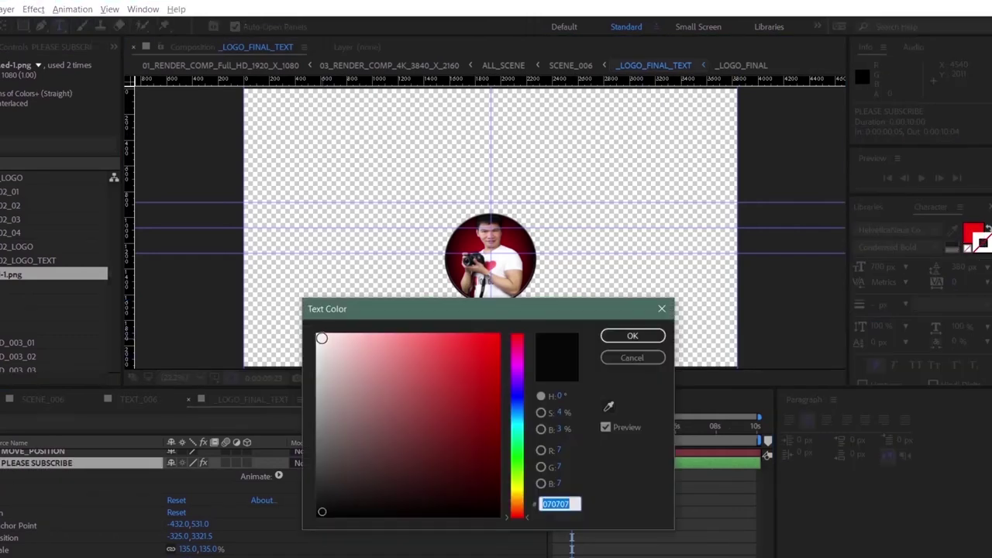
pyautogui.click(632, 335)
pyautogui.click(944, 304)
pyautogui.click(876, 320)
pyautogui.click(424, 377)
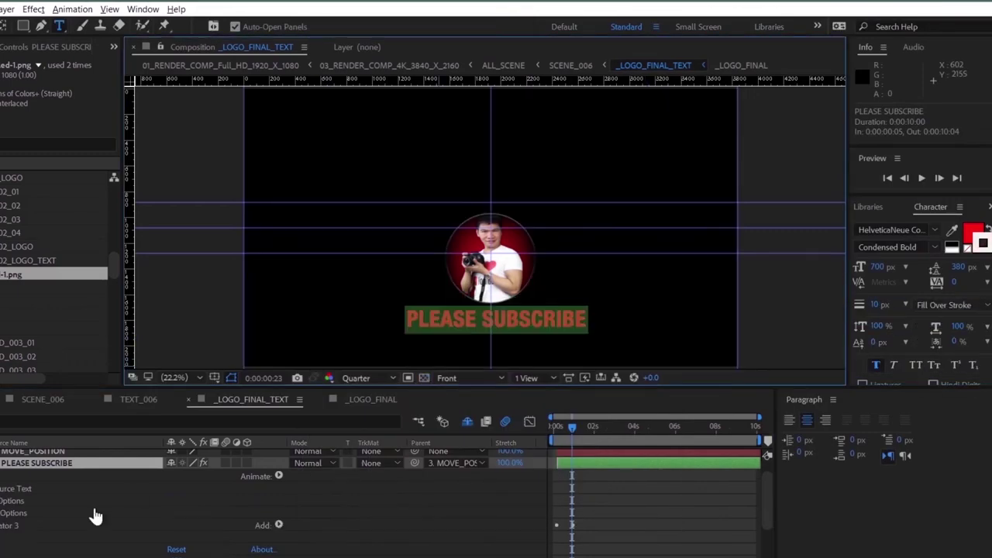
pyautogui.doubleClick(46, 463)
pyautogui.click(970, 232)
pyautogui.click(624, 334)
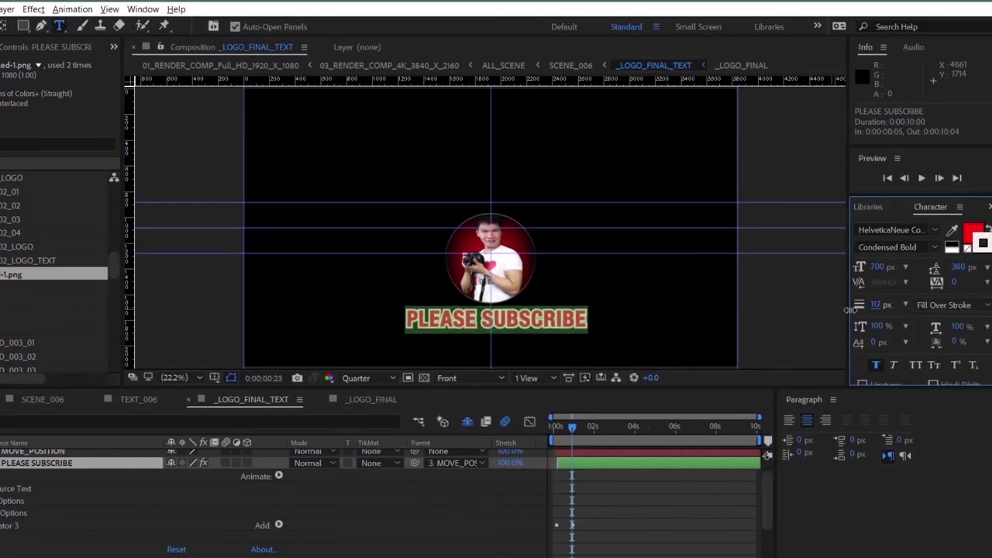
pyautogui.press('Escape')
pyautogui.click(503, 65)
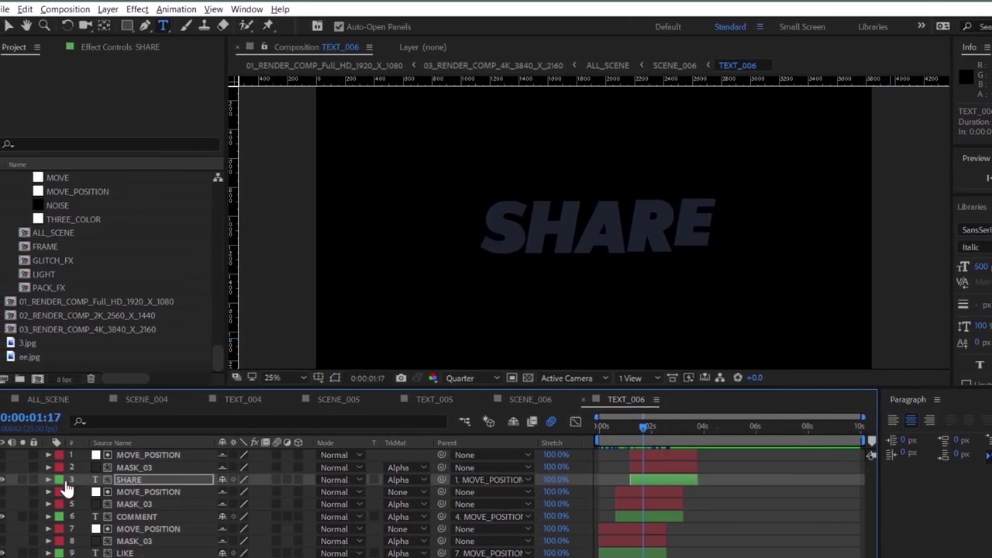
# Expand the SHARE layer and its Transform group, then switch to Premiere Pro
pyautogui.click(49, 481)
pyautogui.click(61, 493)
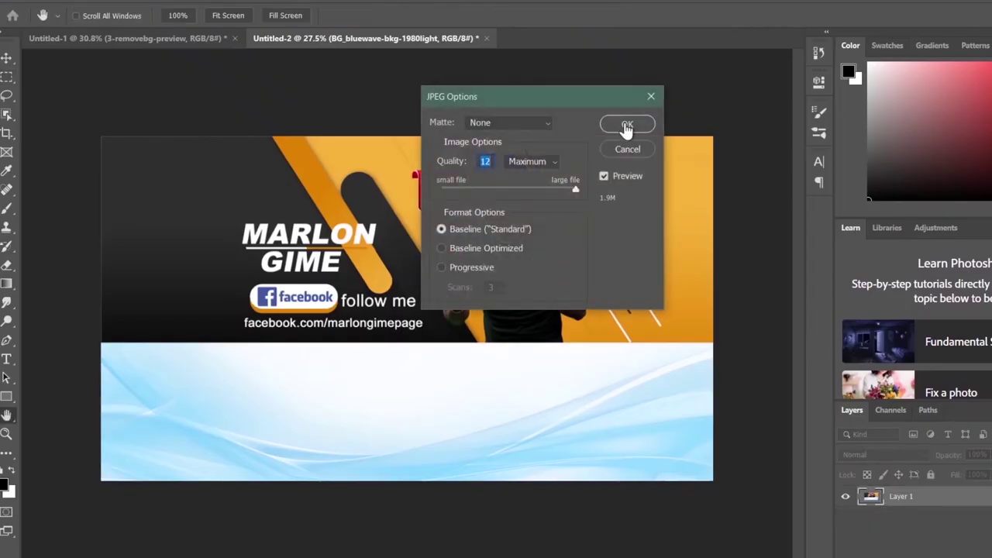
pyautogui.click(626, 126)
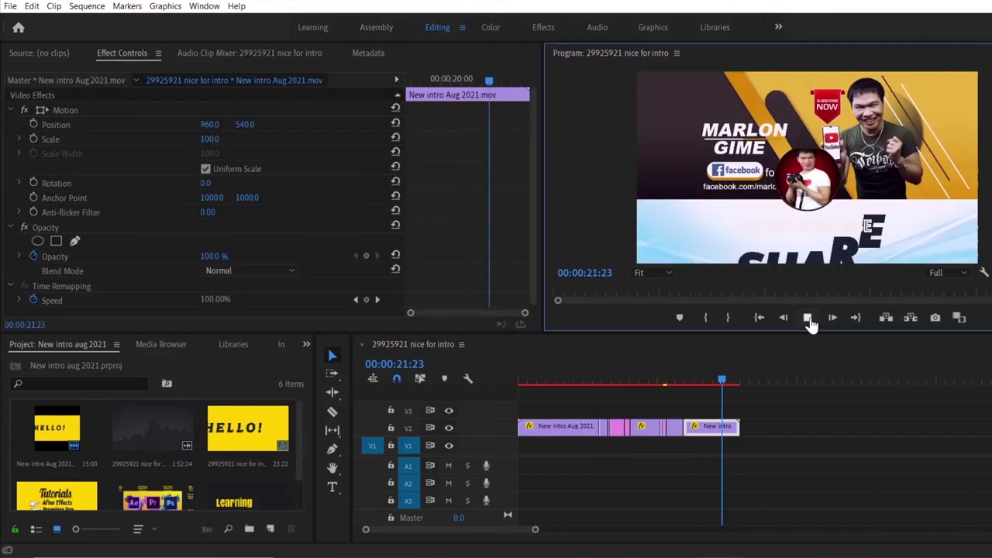
# Keyframe the Please Subscribe shot to zoom to Scale 125 and rise to Position Y 385
pyautogui.click(807, 318)
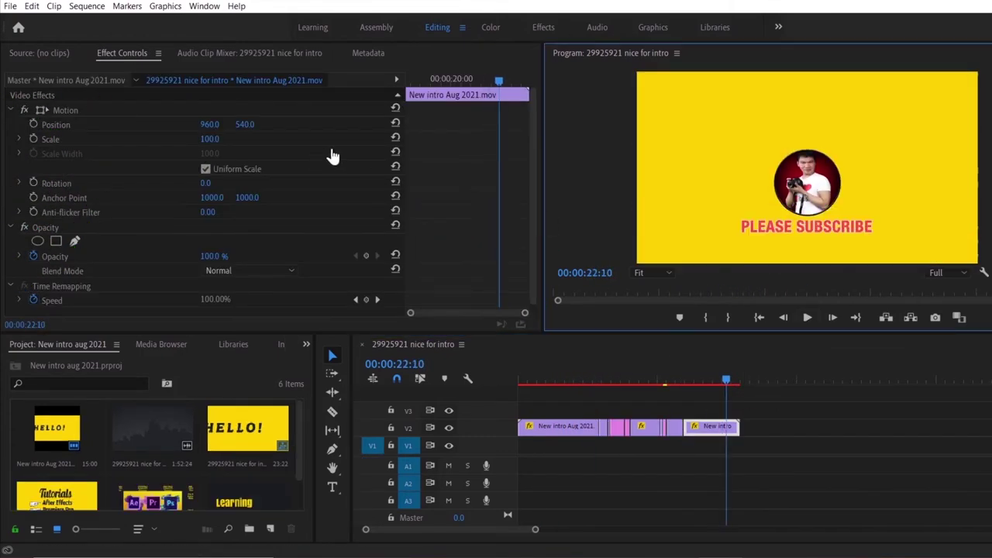
pyautogui.click(33, 124)
pyautogui.click(33, 139)
pyautogui.click(733, 381)
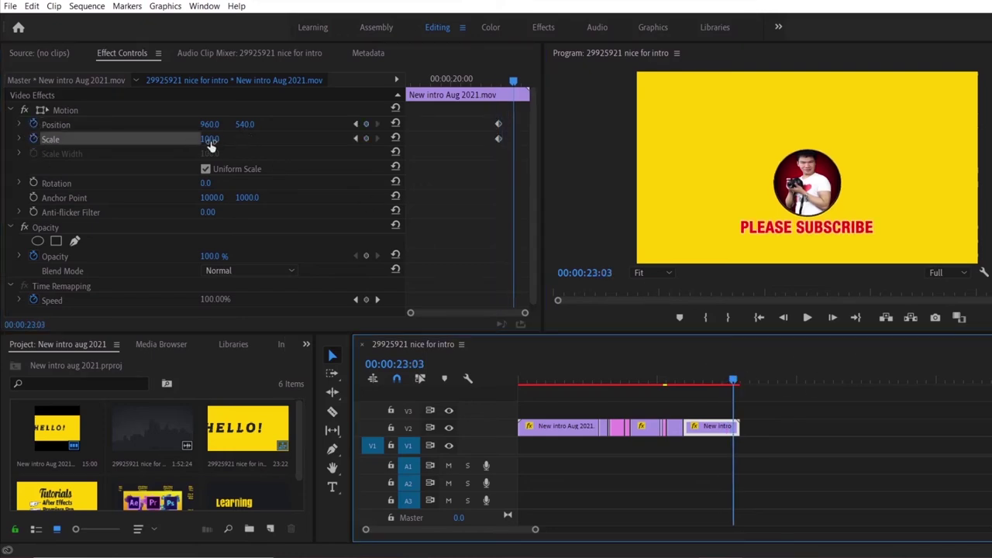
pyautogui.moveTo(210, 144)
pyautogui.mouseDown()
pyautogui.moveTo(220, 144)
pyautogui.moveTo(179, 124)
pyautogui.moveTo(221, 144)
pyautogui.moveTo(178, 124)
pyautogui.mouseUp()
pyautogui.click(757, 318)
pyautogui.click(806, 318)
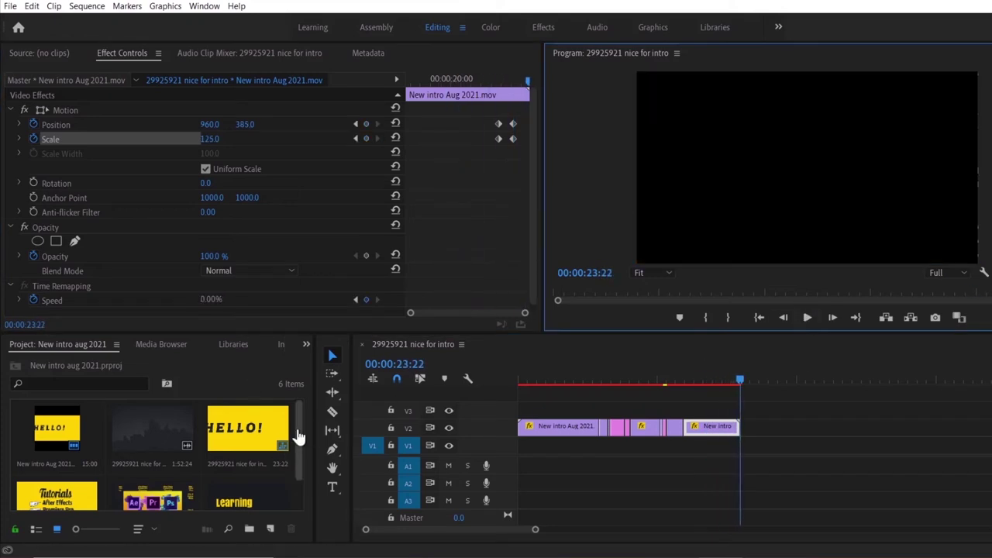
# Import the Intense Peyruis (No Copyright Music).mp3 track into the project
pyautogui.scroll(-1, 299, 432)
pyautogui.doubleClick(200, 441)
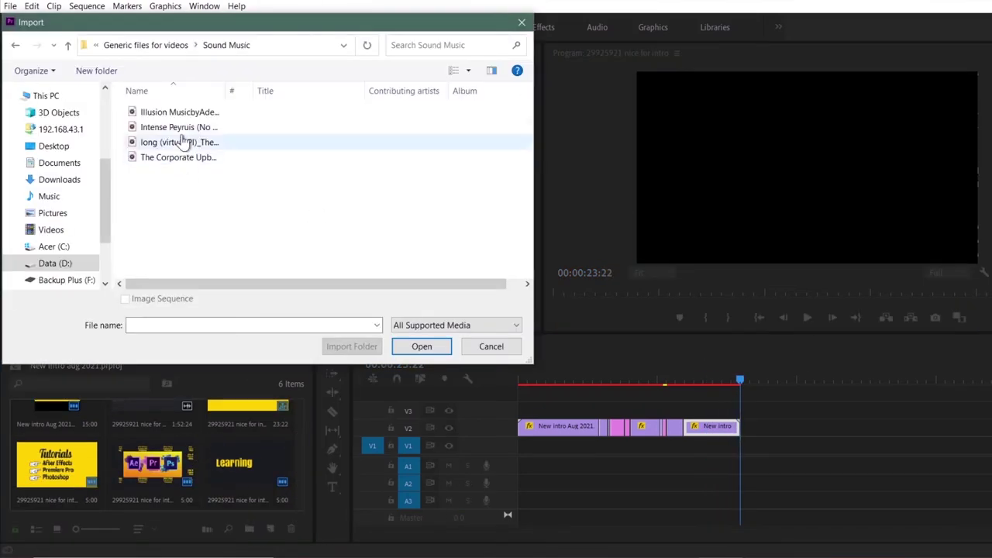
pyautogui.click(178, 126)
pyautogui.click(416, 347)
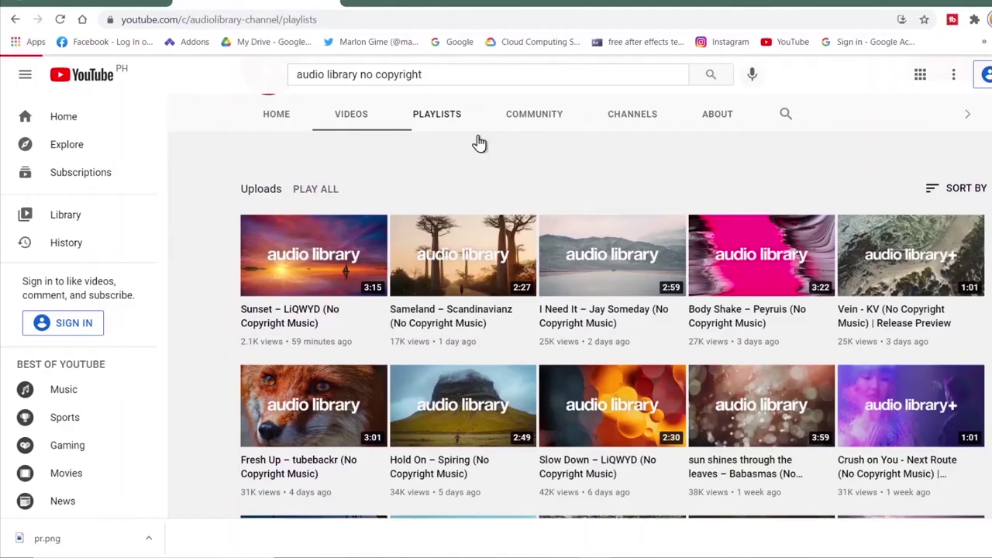
pyautogui.scroll(-3, 987, 413)
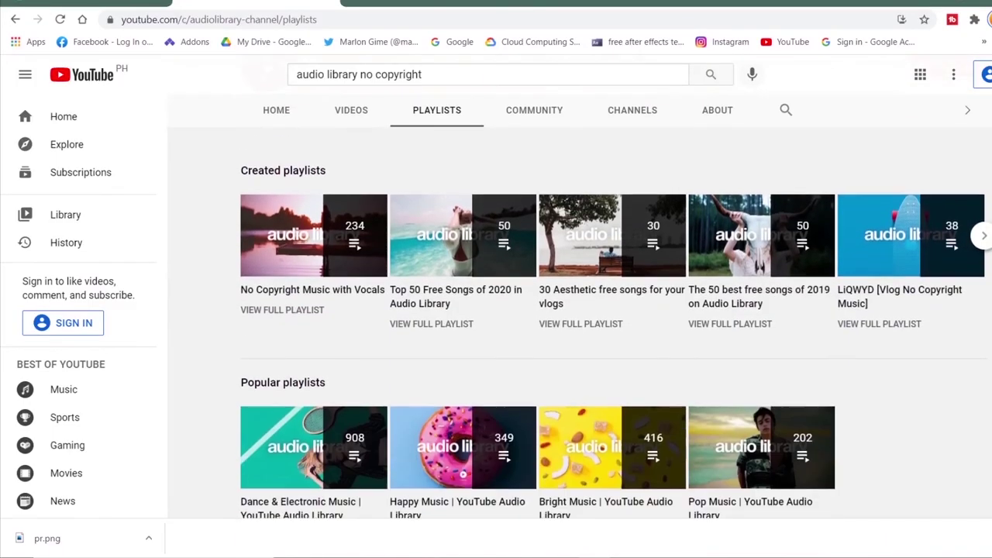
pyautogui.scroll(-1, 929, 411)
pyautogui.click(613, 349)
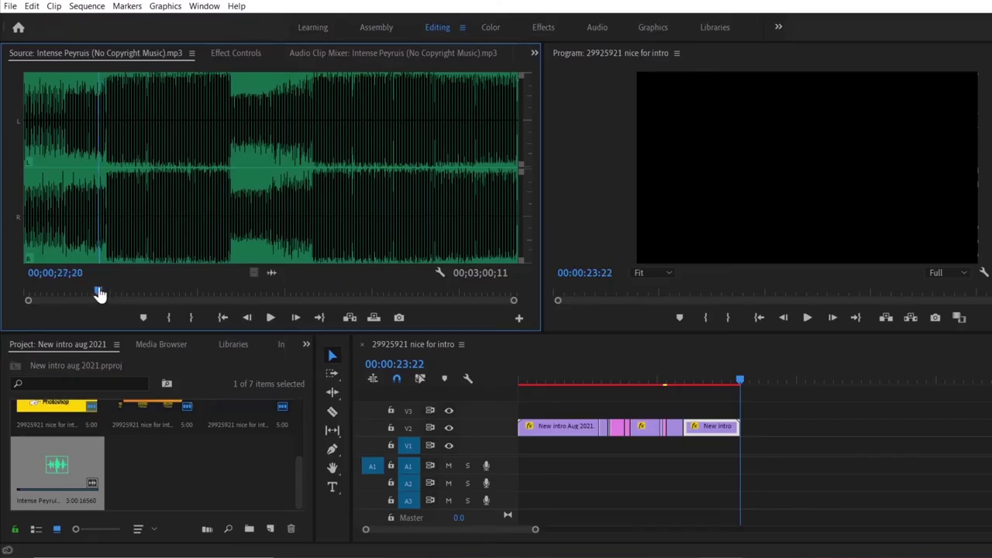
# Place the Intense Peyruis MP3 on audio track A1 and open Export Settings with Ctrl+M
pyautogui.moveTo(271, 167); pyautogui.dragTo(542, 464)
pyautogui.rightClick(490, 465)
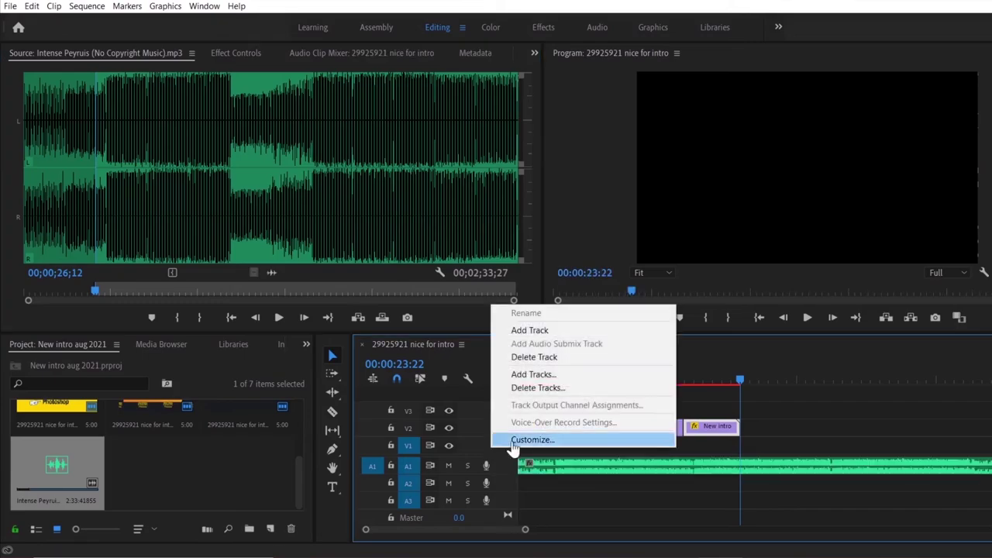
pyautogui.click(532, 406)
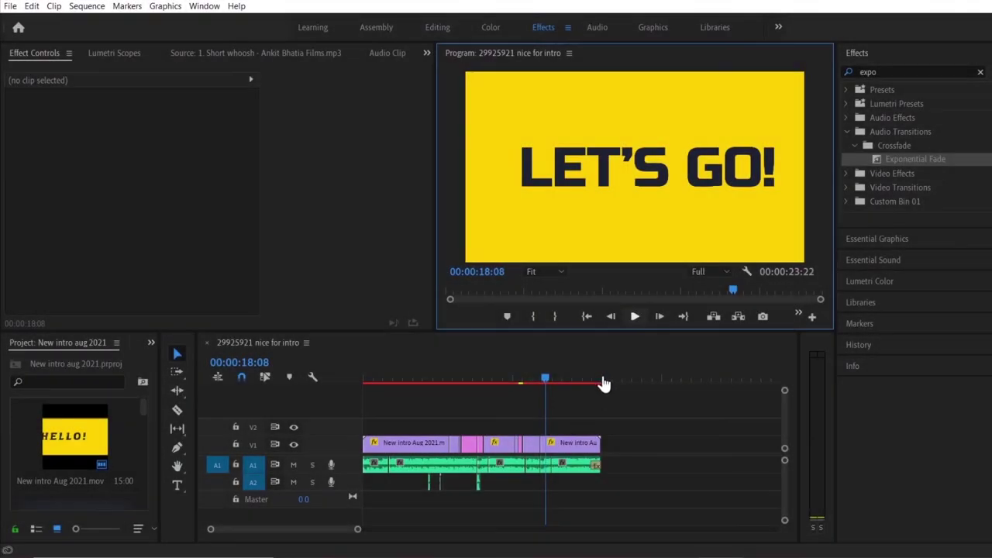
pyautogui.hotkey('ctrl', 'm')
# Set the export range to Entire Sequence with the YouTube 1080p Full HD preset
pyautogui.click(383, 543)
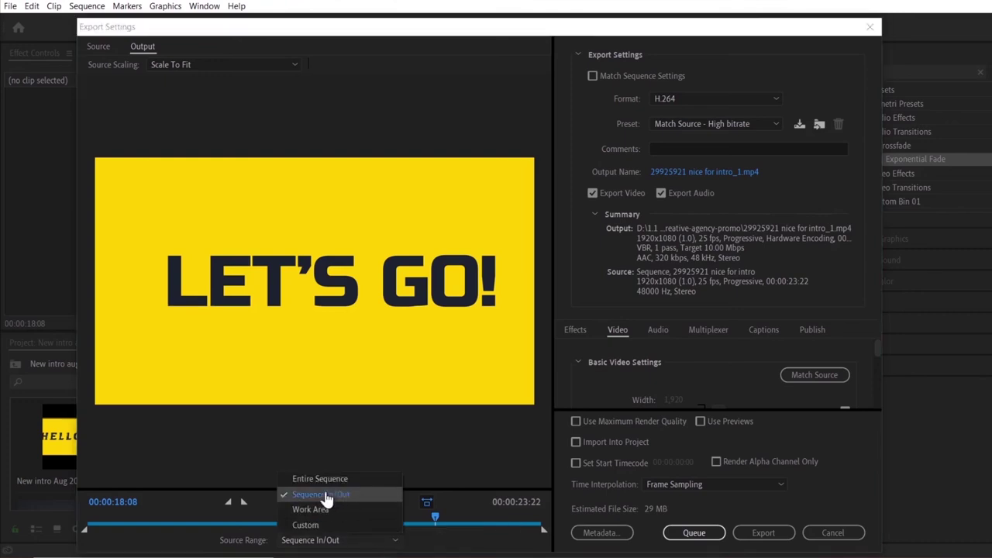
pyautogui.click(329, 488)
pyautogui.click(727, 125)
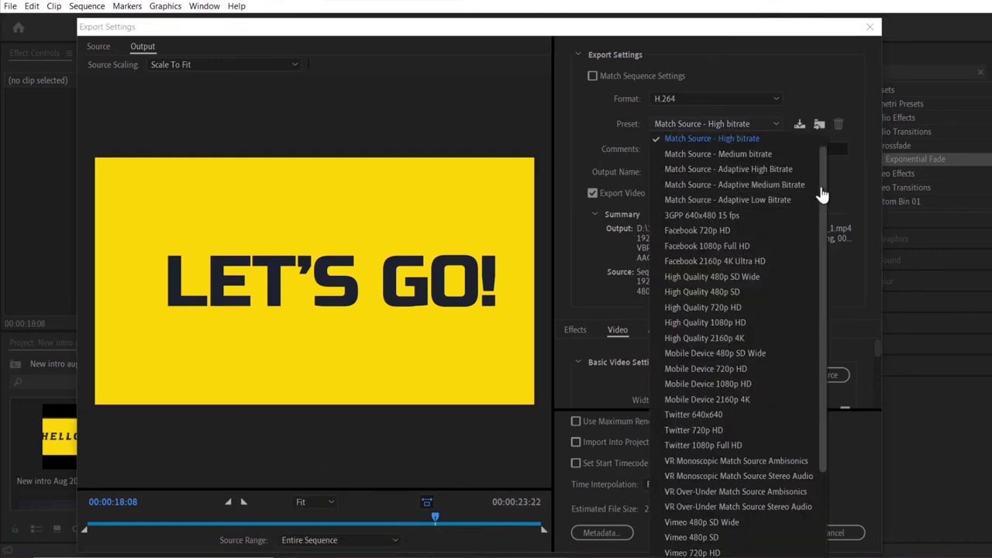
pyautogui.click(720, 533)
# Name the output New intro aug 2021.mp4 and export the video
pyautogui.click(732, 172)
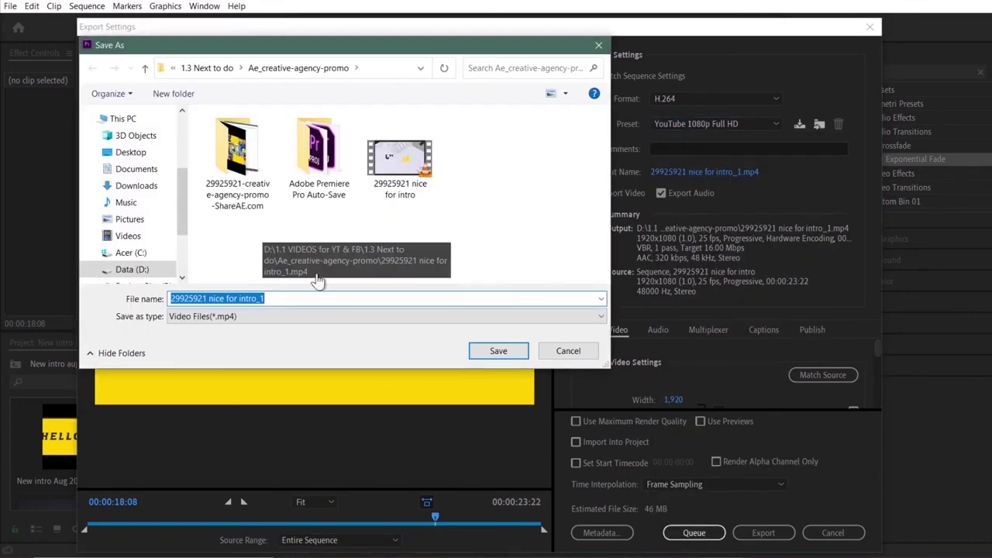
pyautogui.write('New')
pyautogui.press('Down')
pyautogui.press('BackSpace')
pyautogui.press('BackSpace')
pyautogui.press('BackSpace')
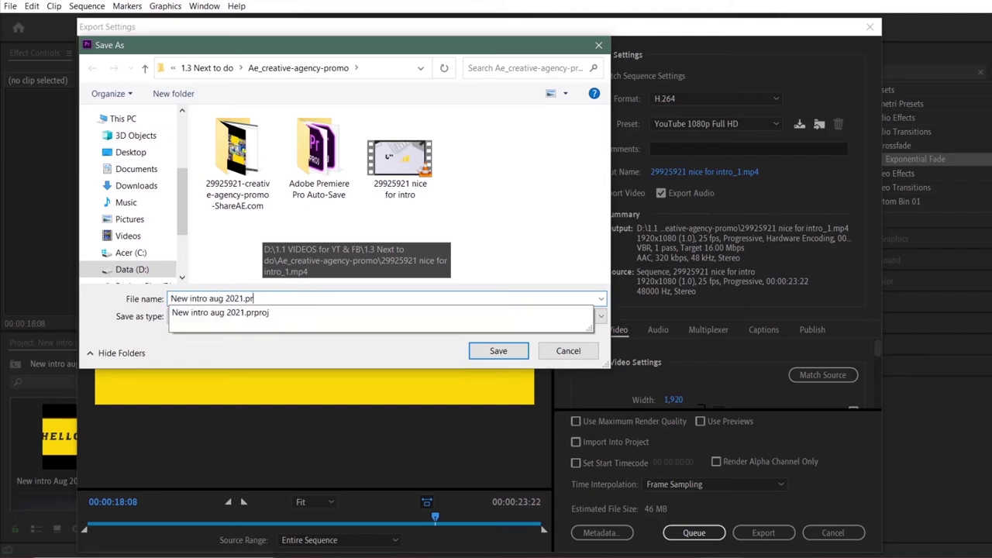
pyautogui.press('BackSpace')
pyautogui.press('BackSpace')
pyautogui.press('BackSpace')
pyautogui.click(498, 350)
pyautogui.click(763, 532)
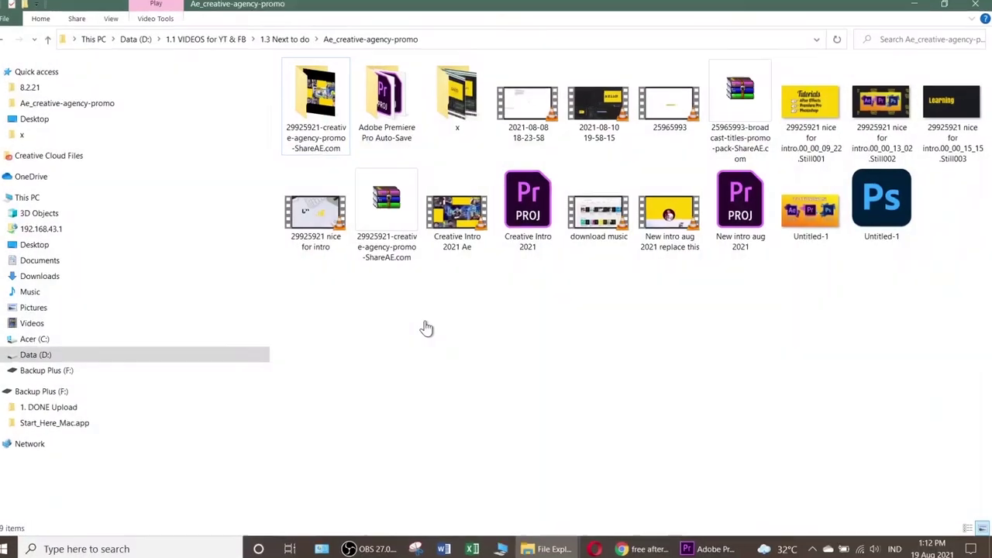
# Select the number 29925921 at the start of the promo folder's name in rename mode
pyautogui.click(260, 89)
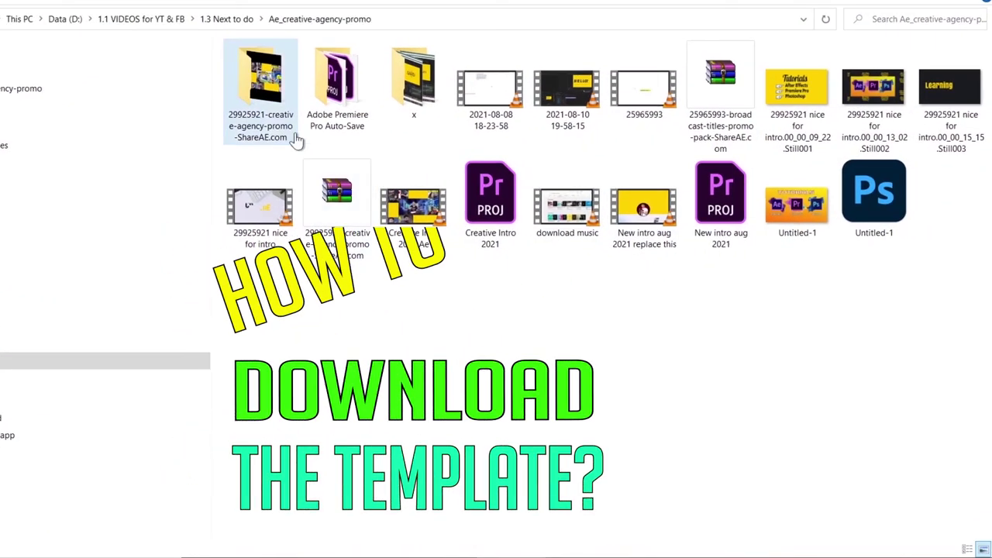
pyautogui.click(261, 118)
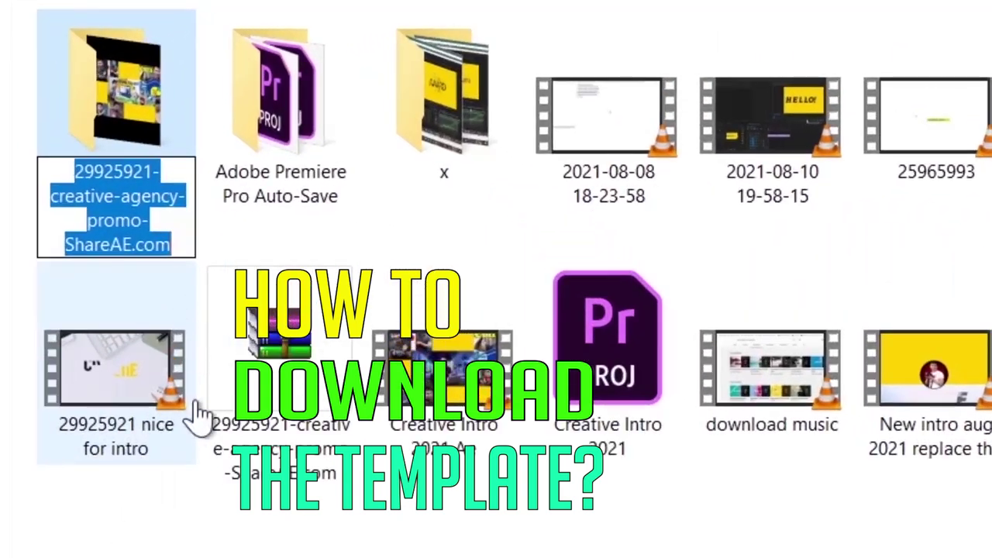
pyautogui.moveTo(72, 171); pyautogui.dragTo(153, 170)
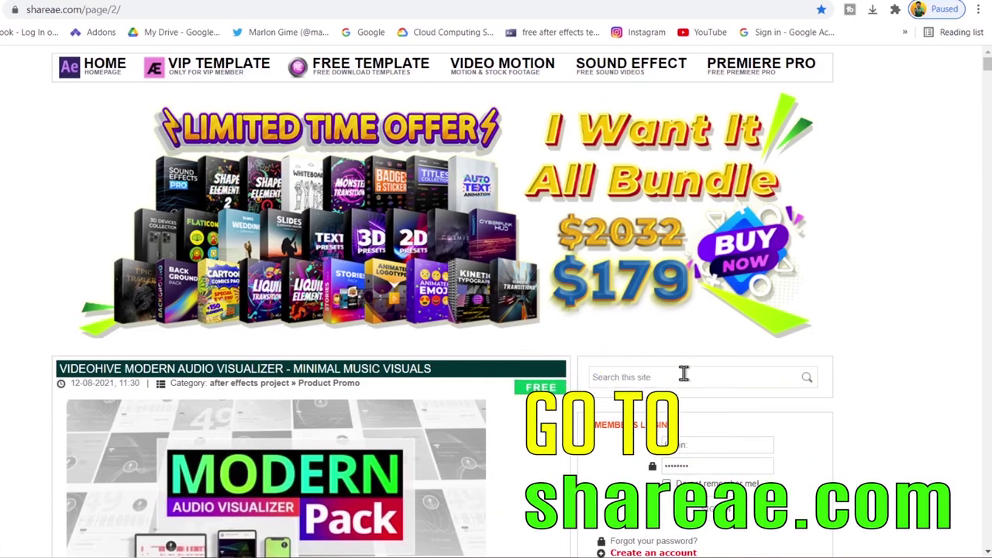
# Search ShareAE for 29925921 and open the Creative Agency Promo article
pyautogui.click(683, 374)
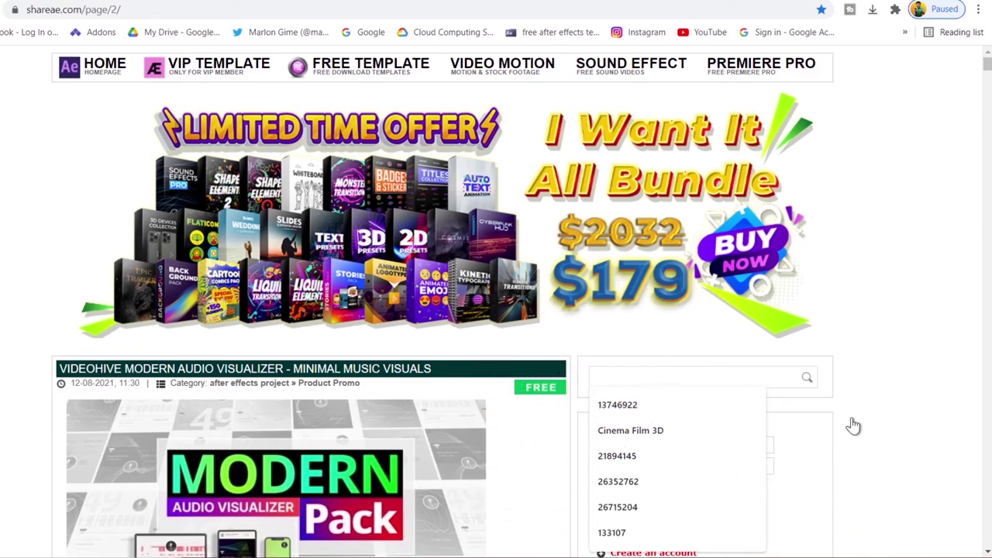
pyautogui.write('29925921')
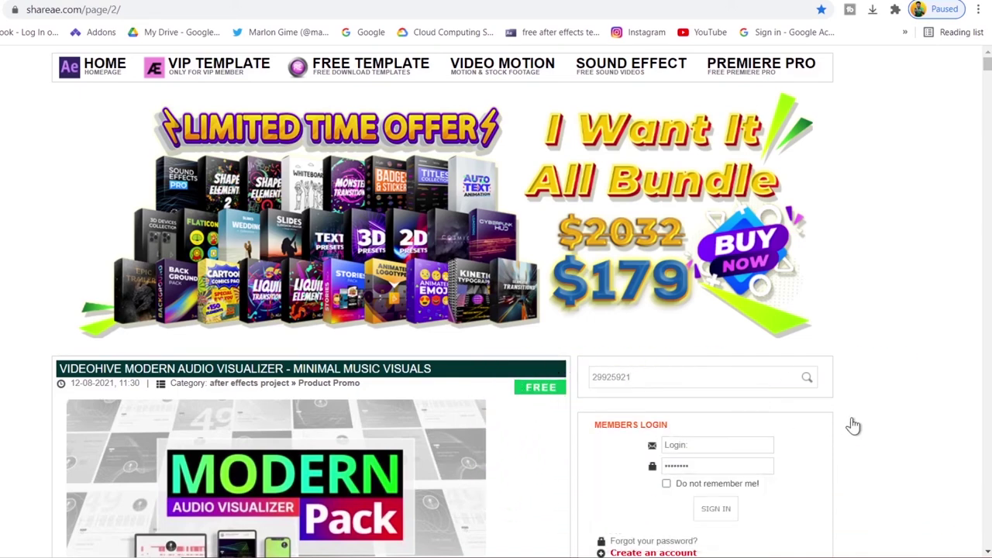
pyautogui.press('Return')
pyautogui.scroll(-4, 843, 411)
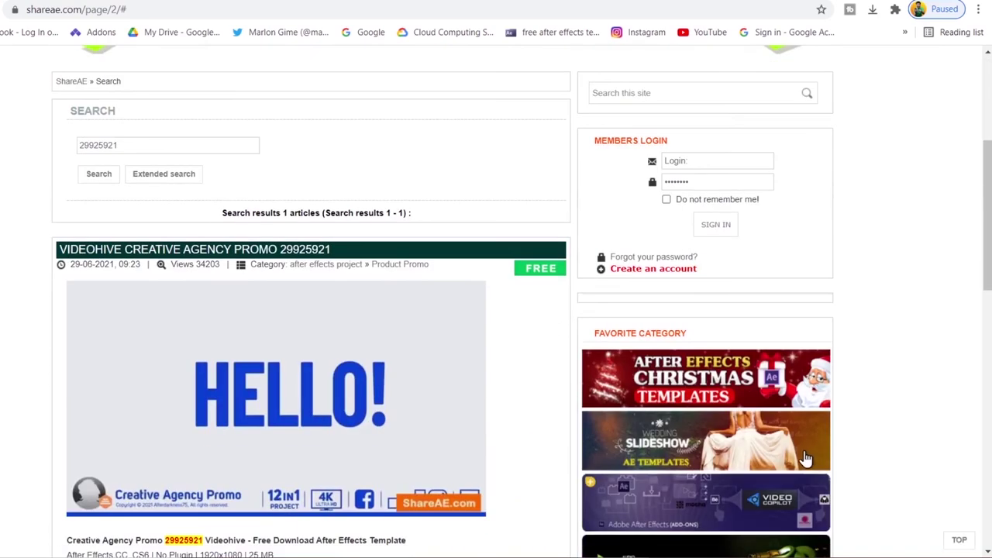
pyautogui.scroll(-1, 296, 420)
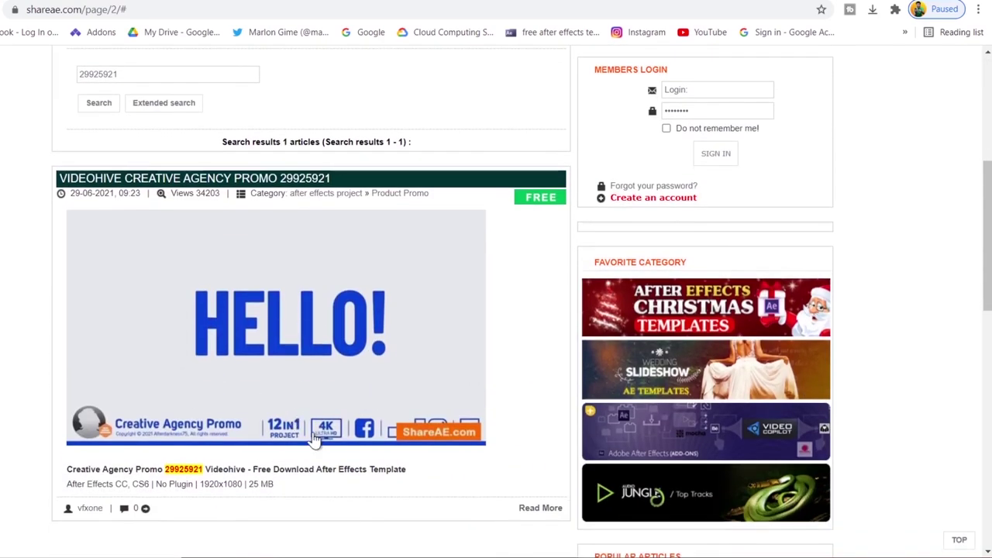
pyautogui.click(540, 509)
# Preview the template video, then go to its Download - From Zippyshare.com page
pyautogui.scroll(-7, 525, 442)
pyautogui.scroll(-4, 527, 448)
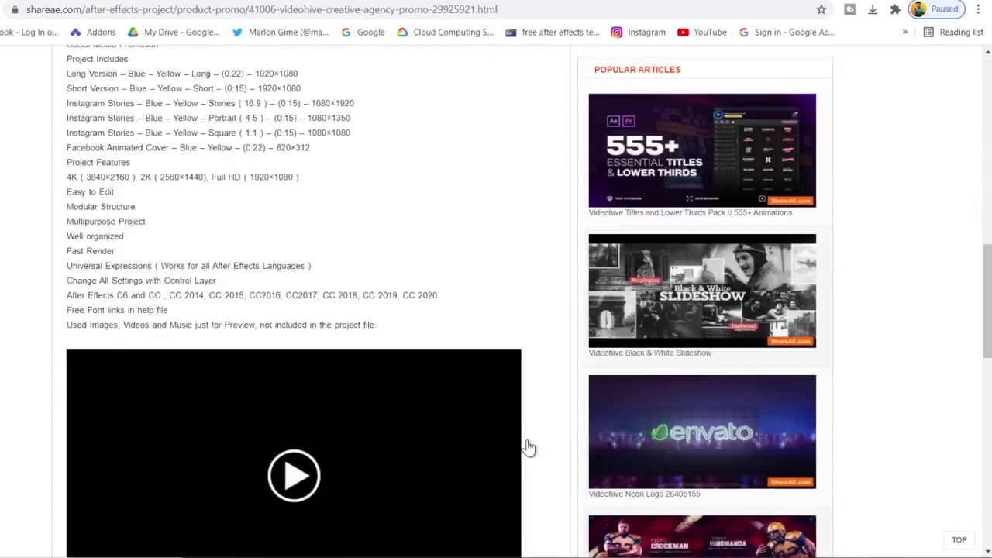
pyautogui.scroll(-1, 526, 447)
pyautogui.click(314, 406)
pyautogui.scroll(-1, 407, 423)
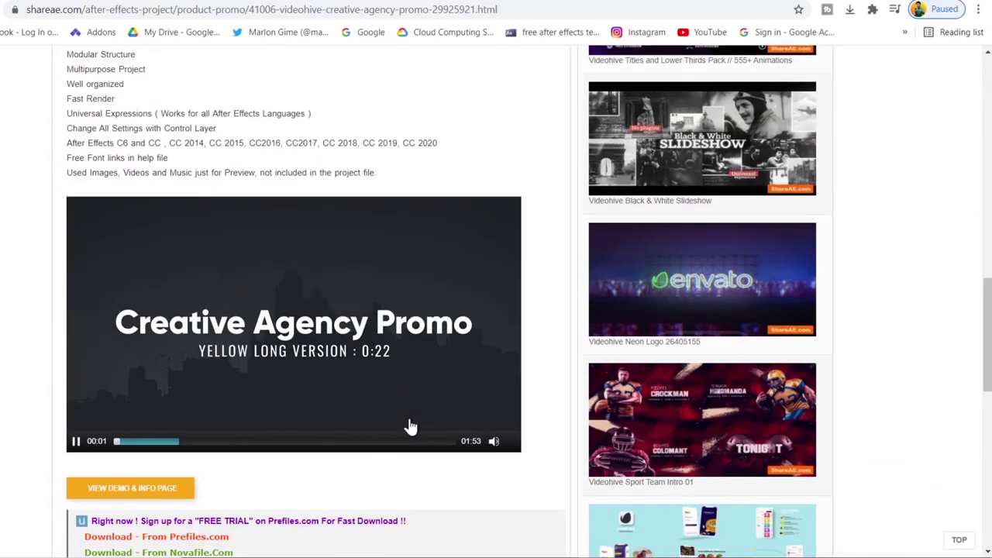
pyautogui.click(76, 441)
pyautogui.scroll(-3, 391, 393)
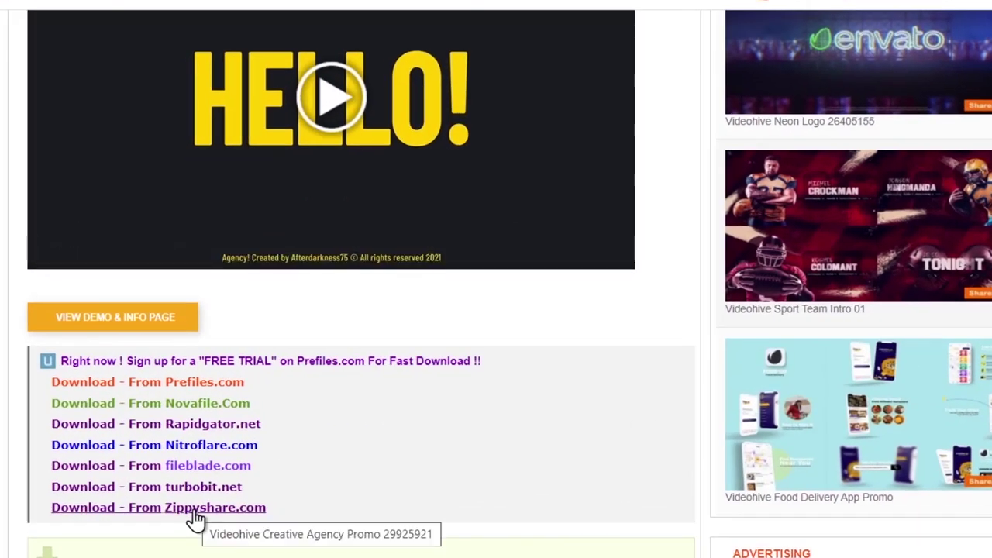
pyautogui.click(195, 513)
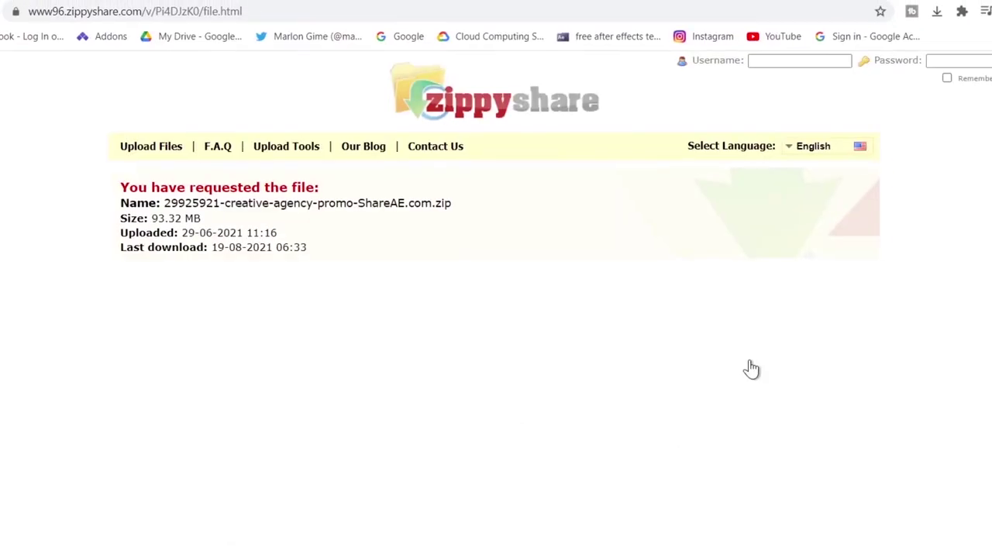
# Start downloading the 93.32 MB 29925921-creative-agency-promo-ShareAE.com.zip with Download Now
pyautogui.click(704, 253)
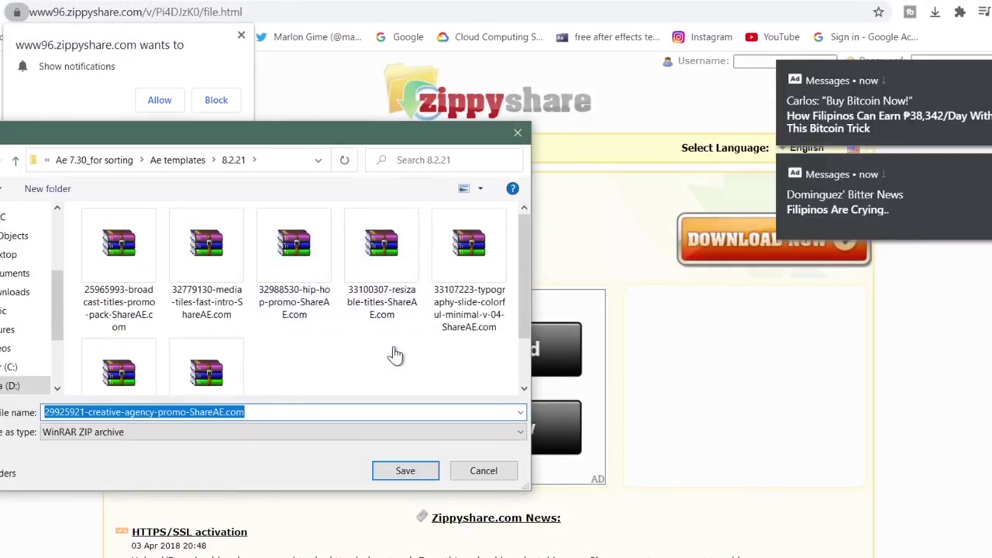